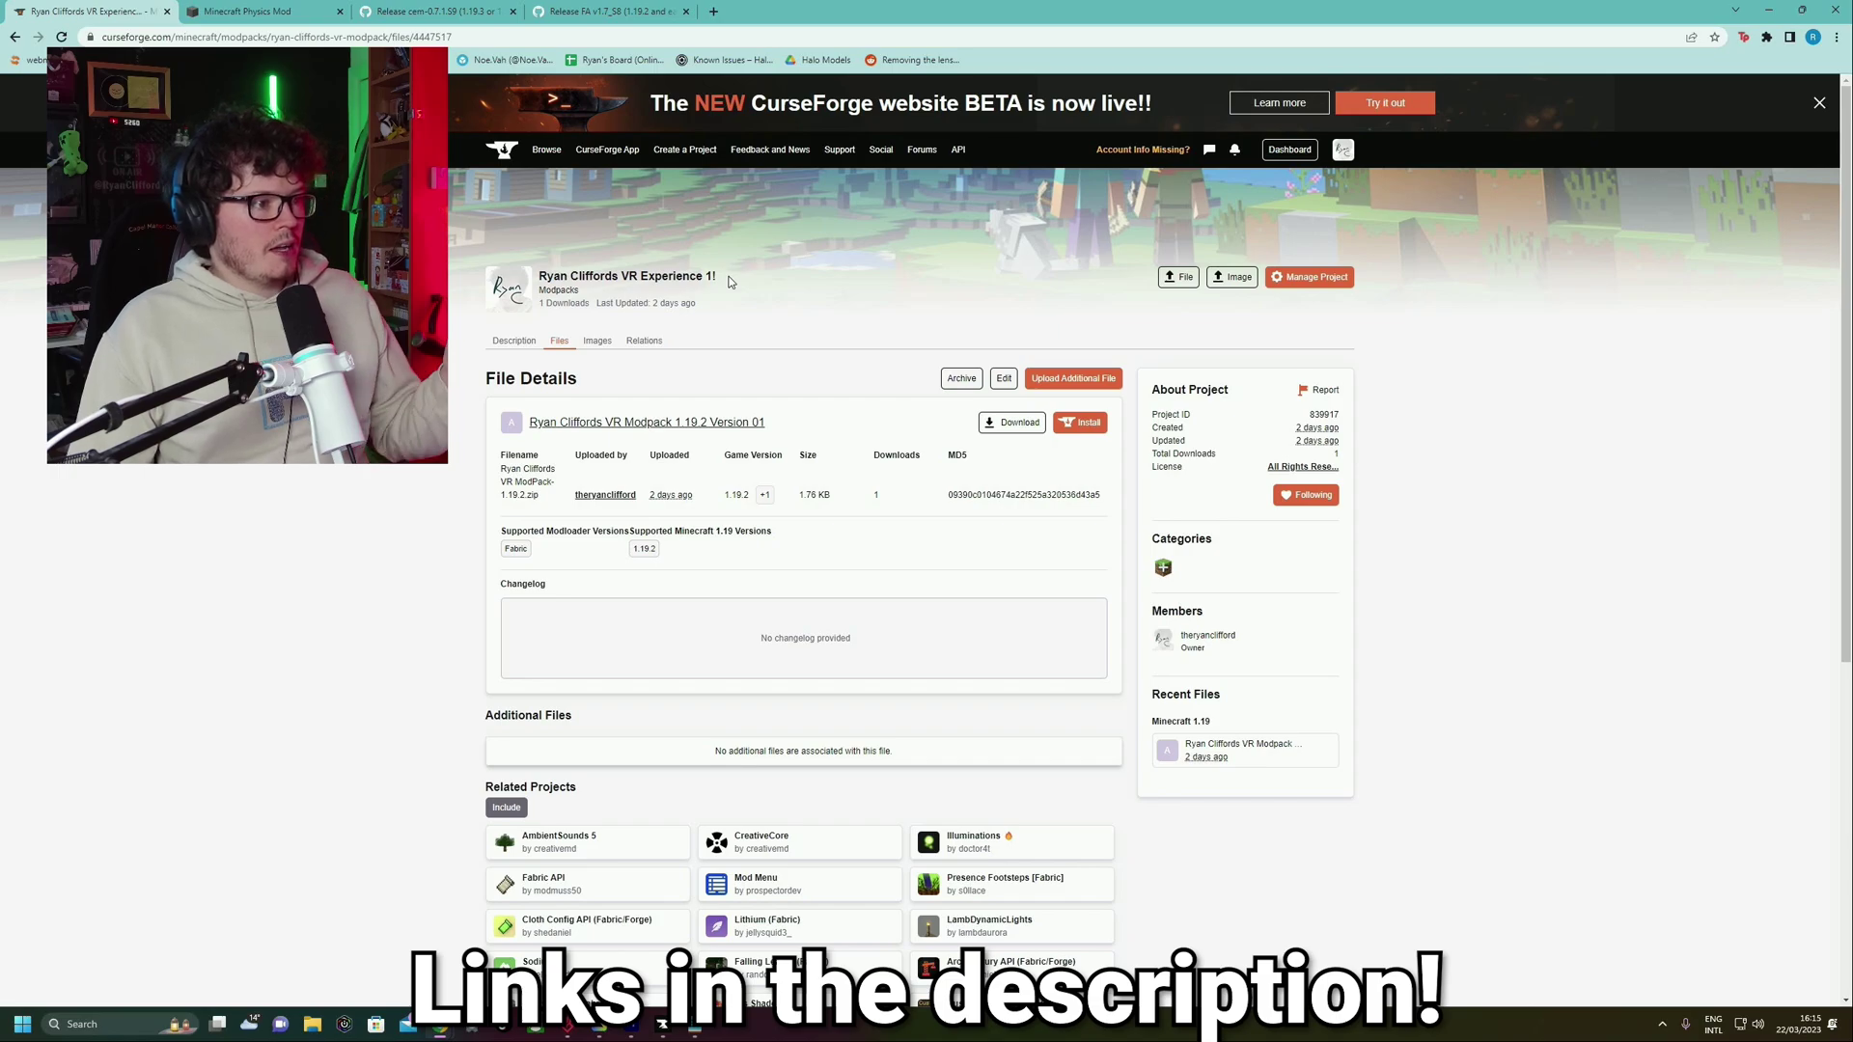
# Look over the VR modpack's file details and its included related projects on the modpack page
pyautogui.moveTo(731, 281)
pyautogui.mouseDown()
pyautogui.moveTo(538, 276)
pyautogui.moveTo(719, 277)
pyautogui.mouseUp()
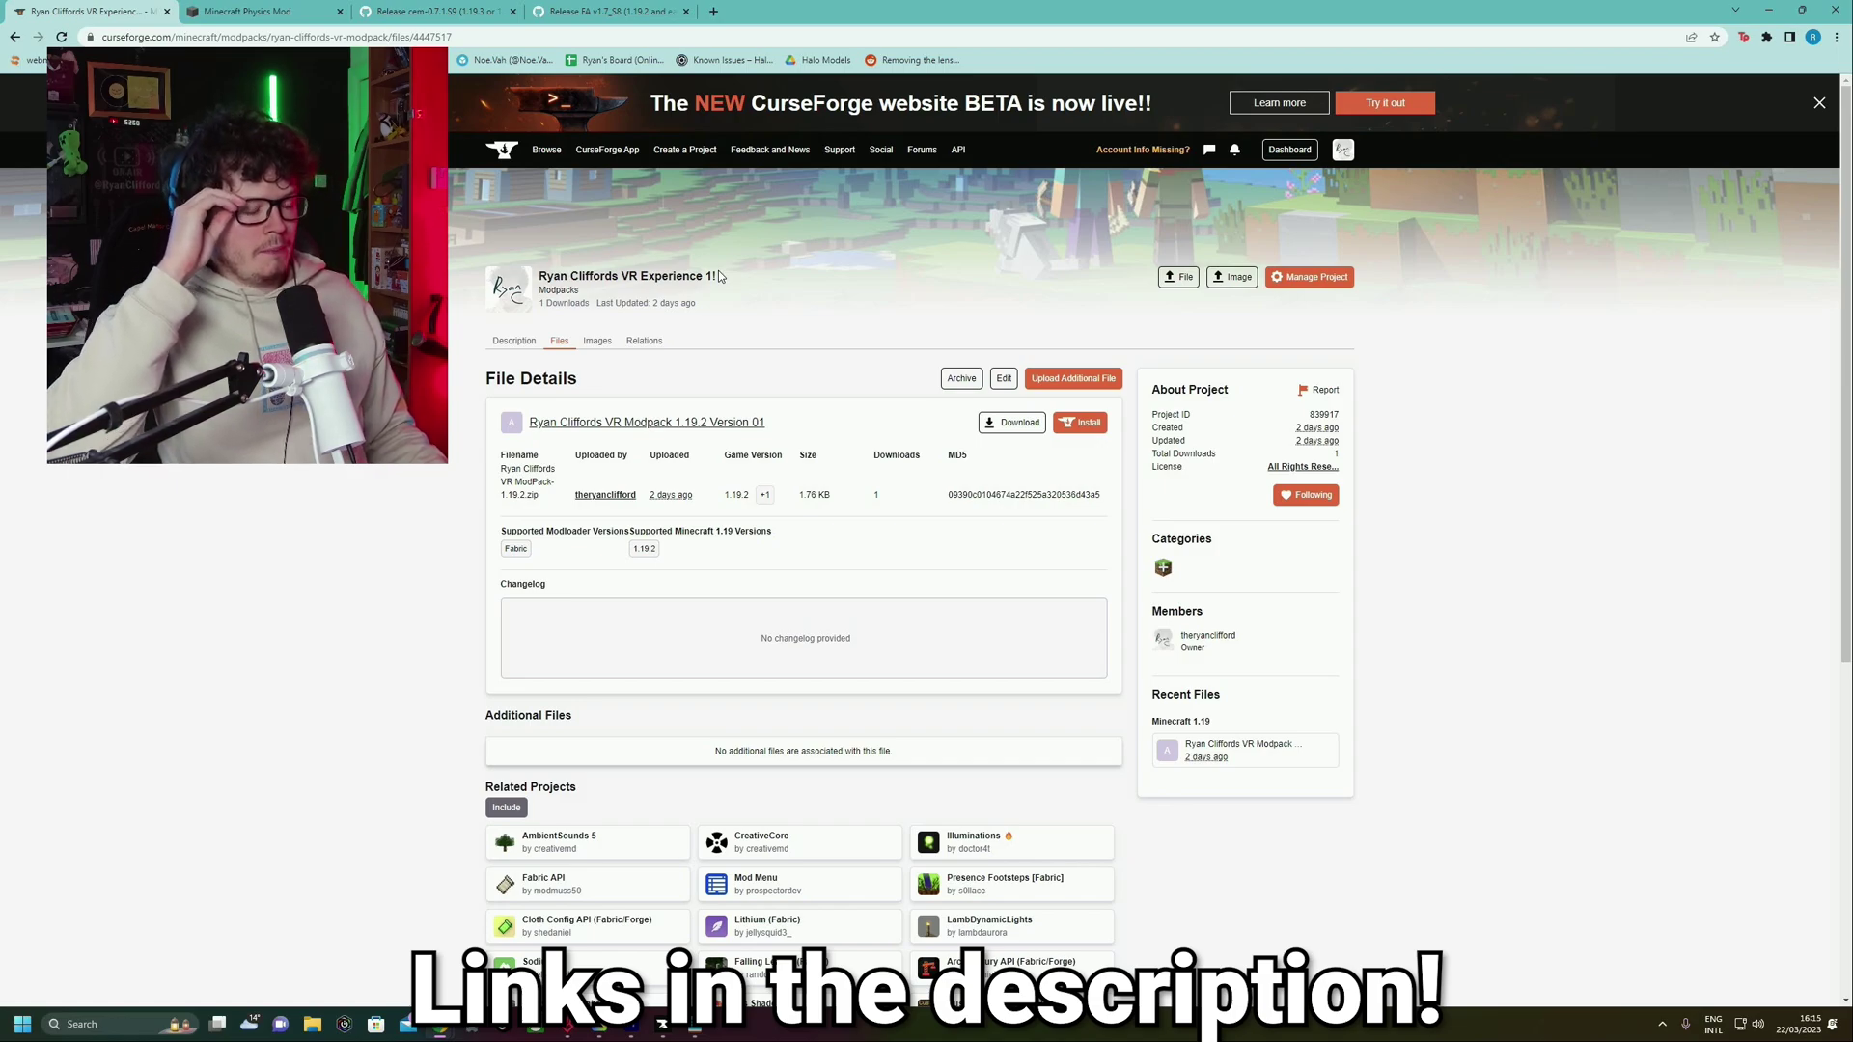
pyautogui.scroll(-3, 561, 496)
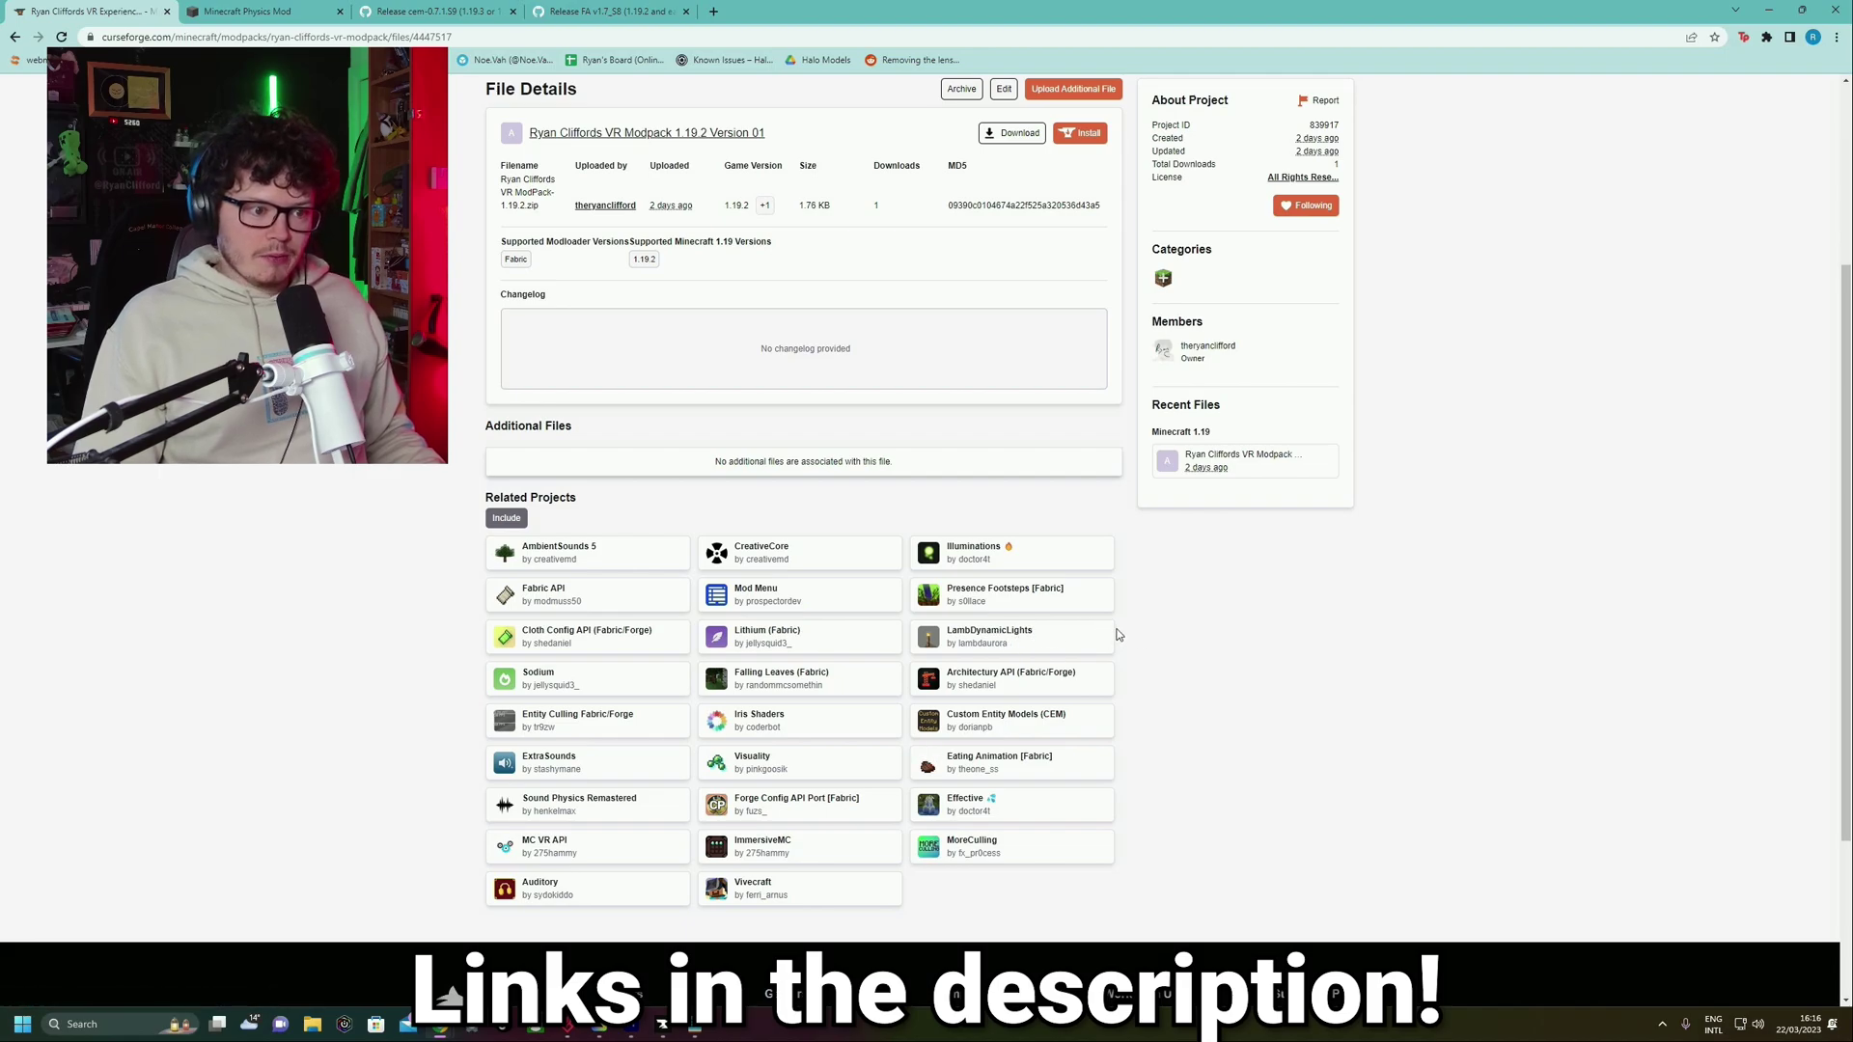
pyautogui.scroll(2, 1127, 634)
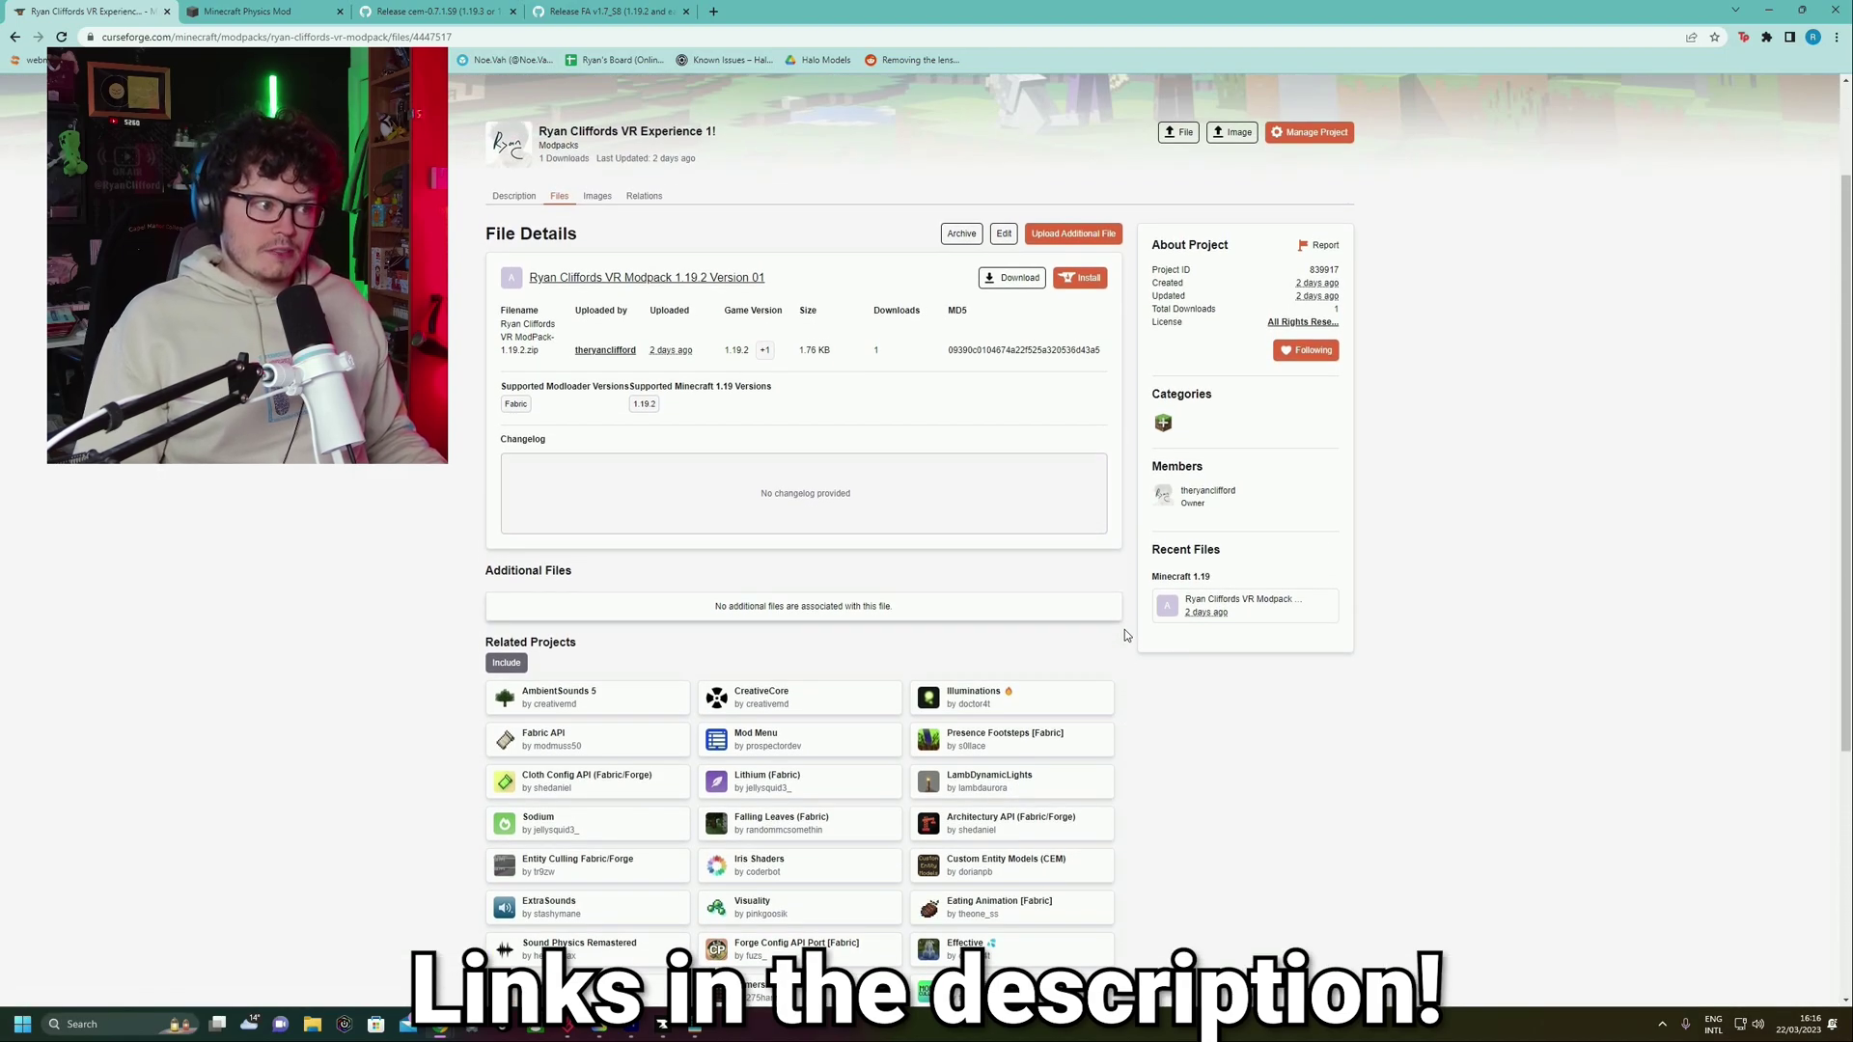
pyautogui.scroll(2, 965, 599)
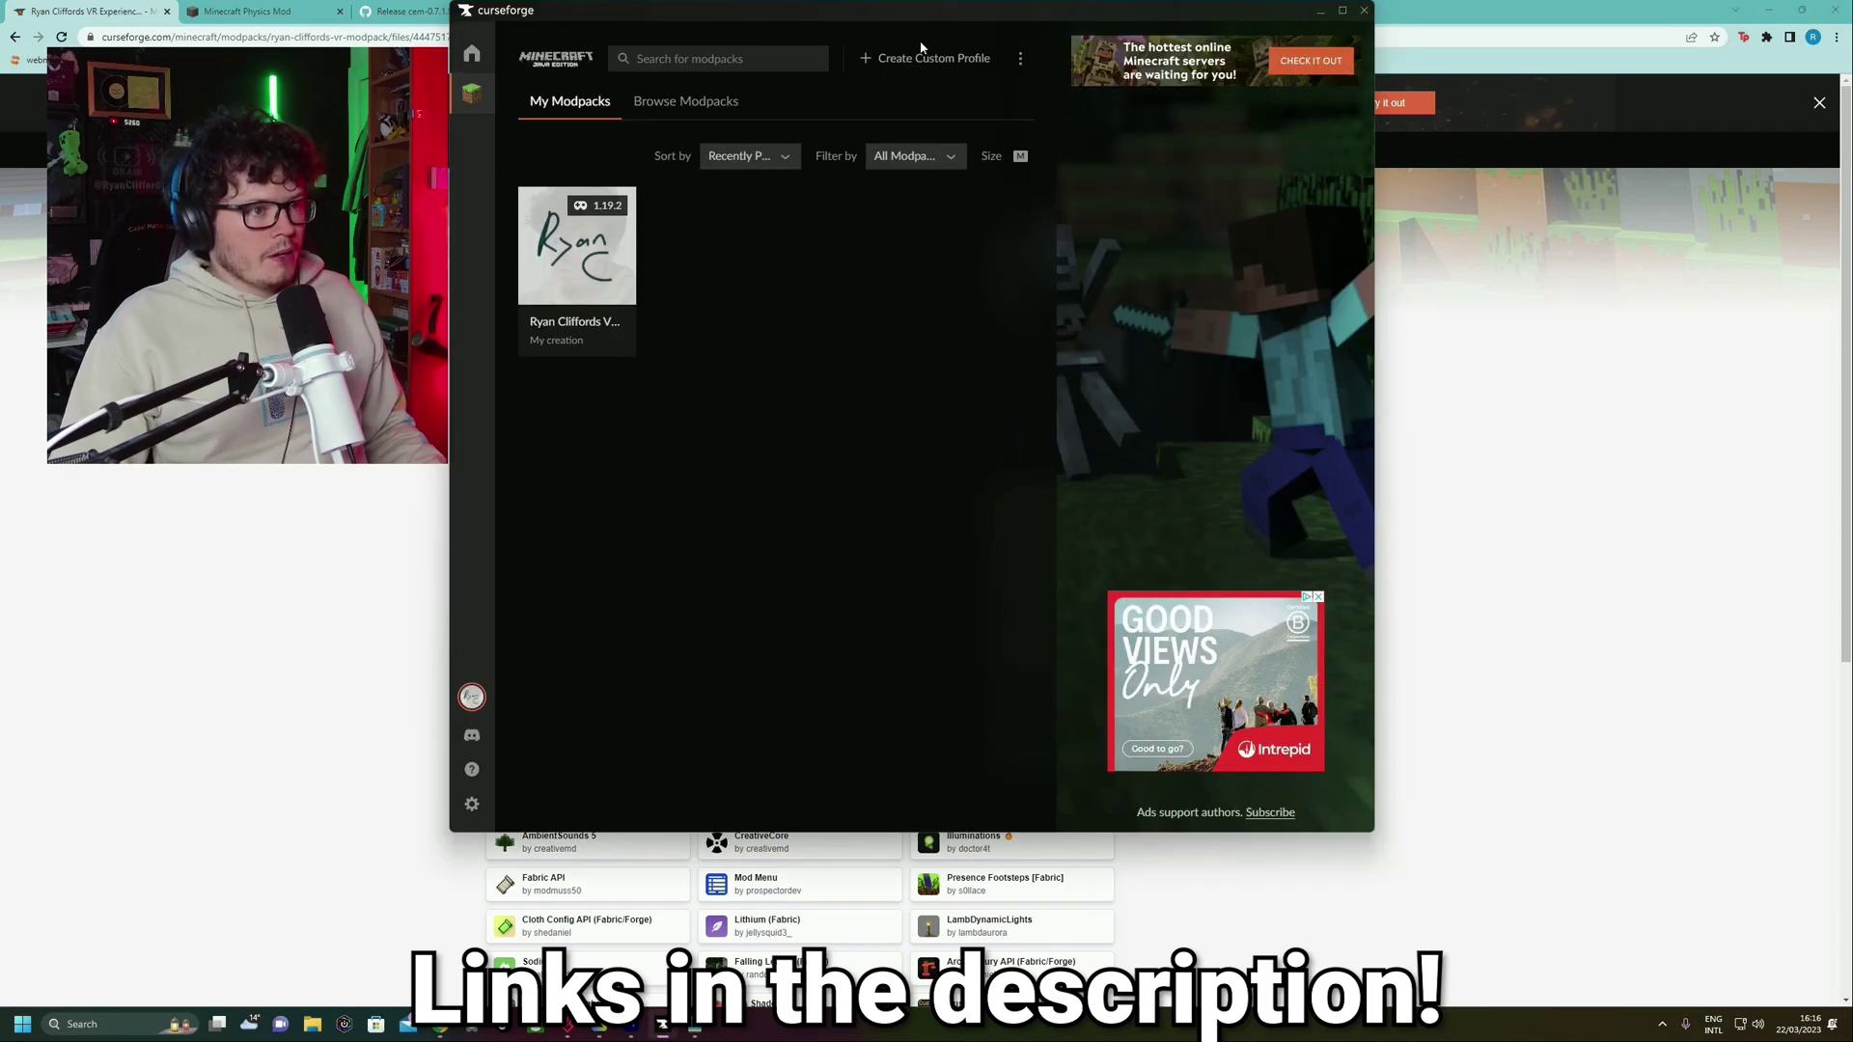
# Try to import the VR ModPack-1.19.2 zip from Downloads as a profile in the CurseForge app
pyautogui.click(921, 64)
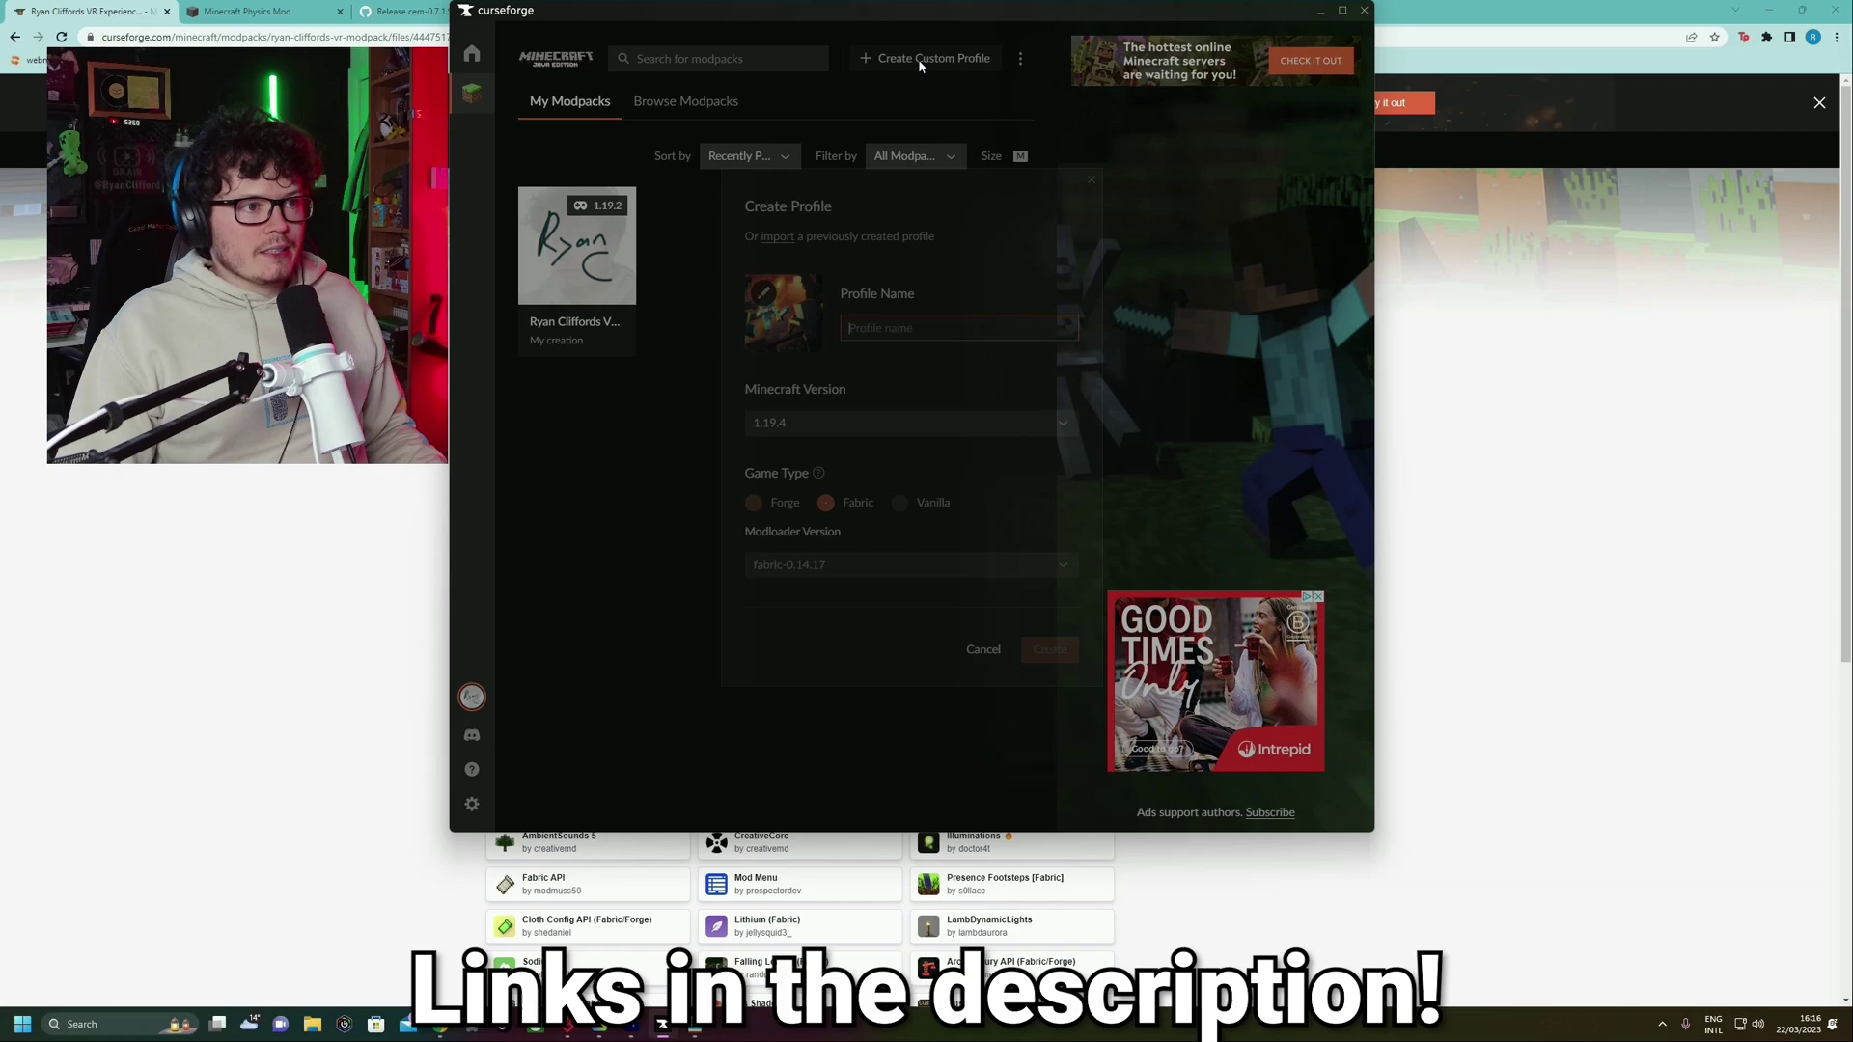
pyautogui.click(772, 237)
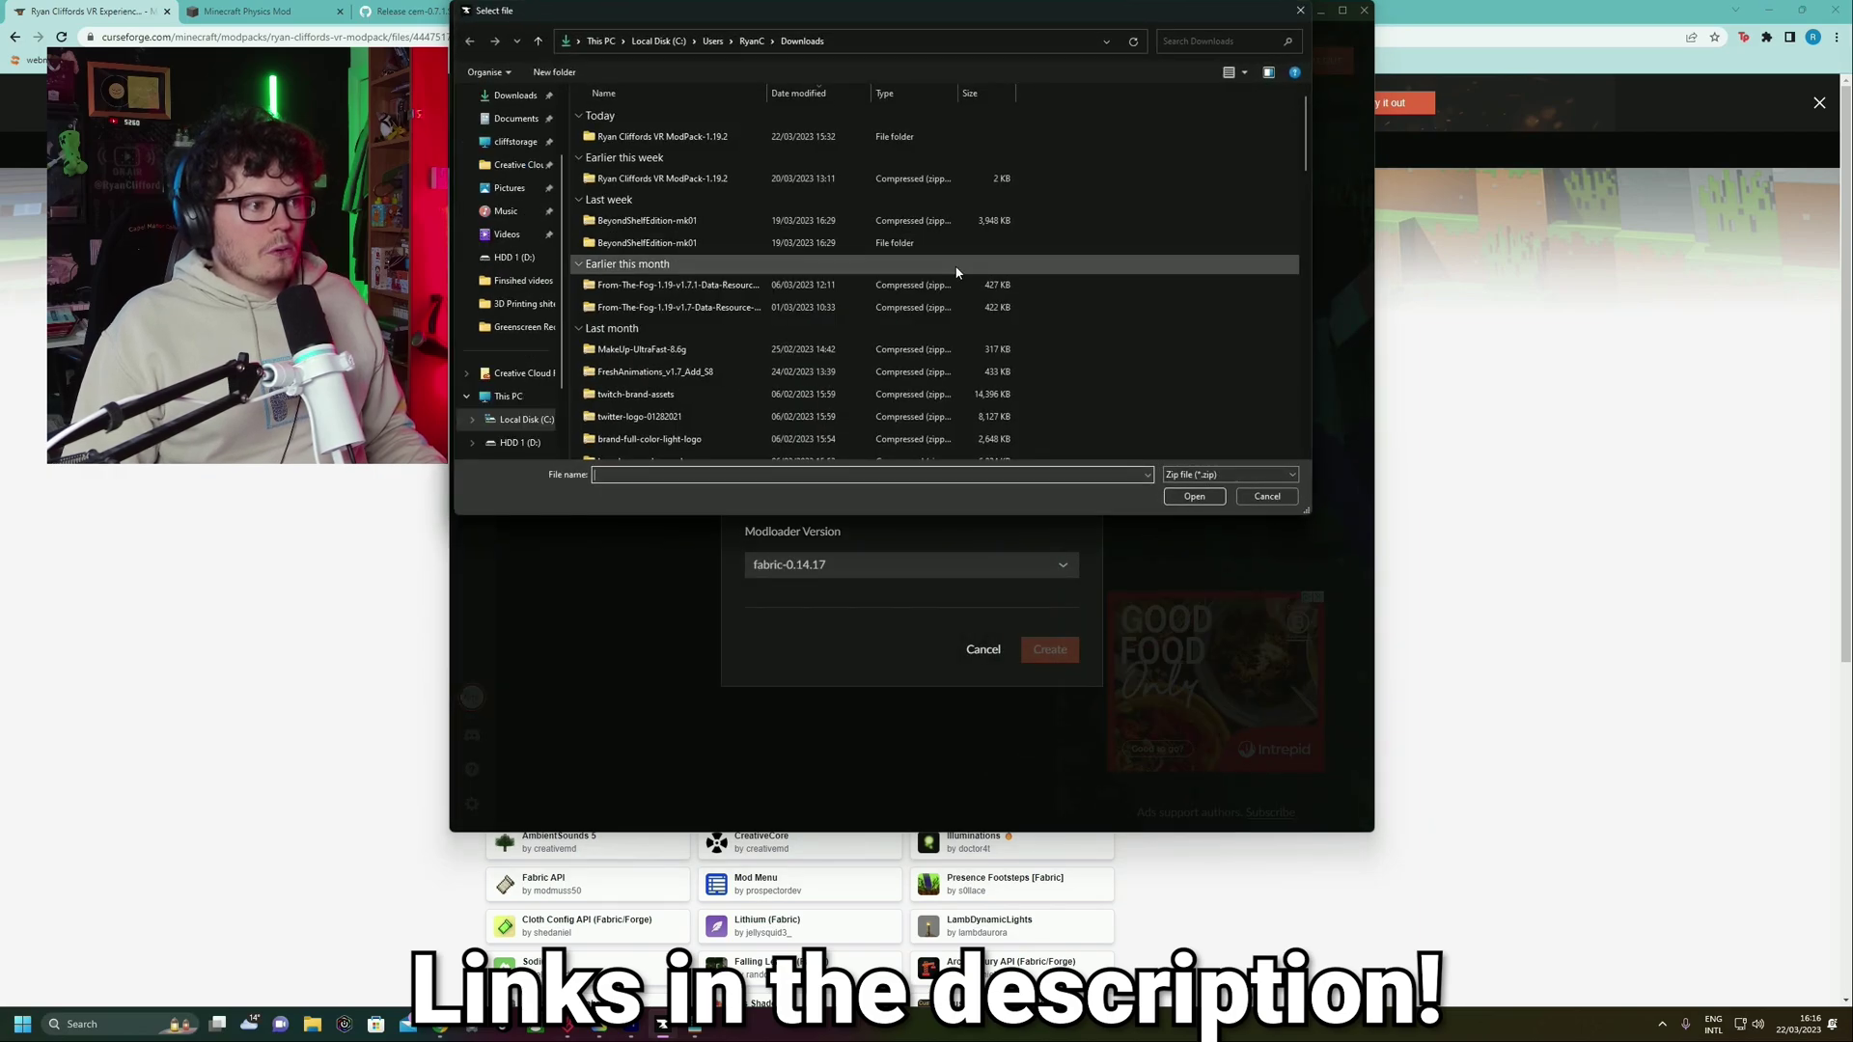
pyautogui.click(666, 179)
pyautogui.click(1193, 496)
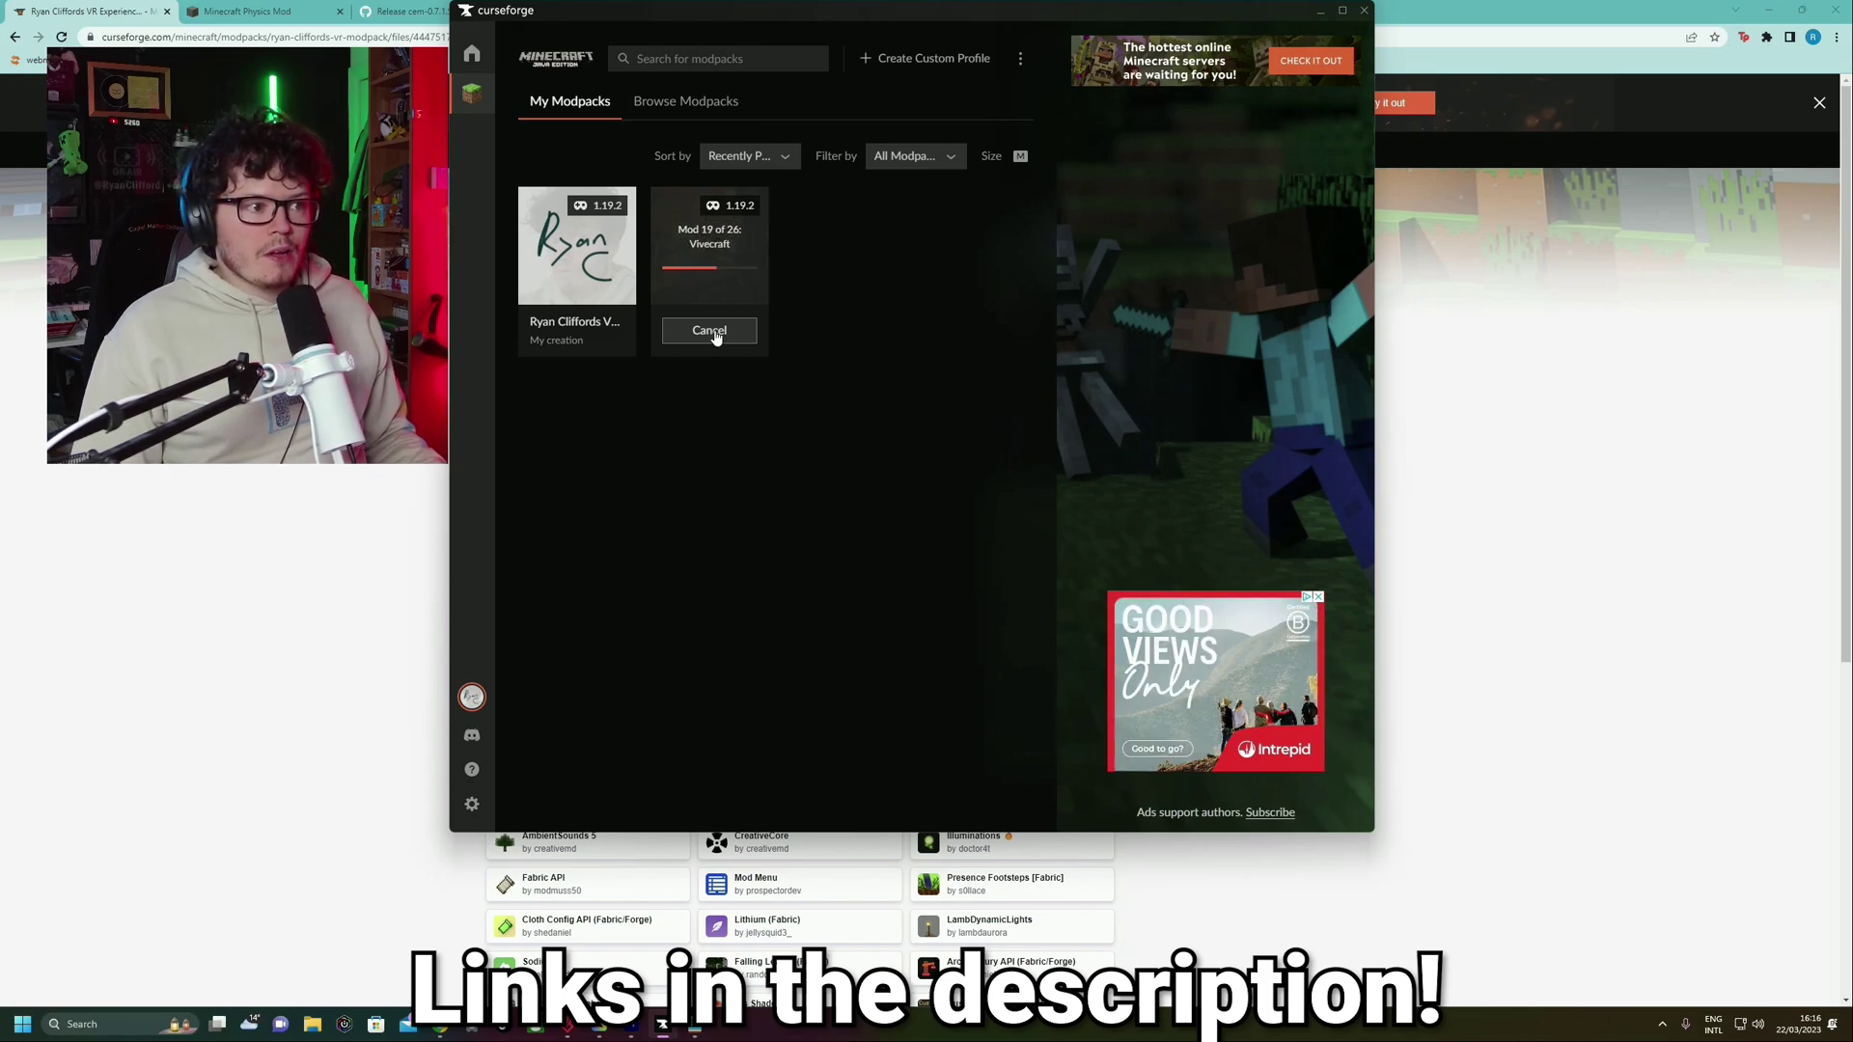
pyautogui.click(712, 333)
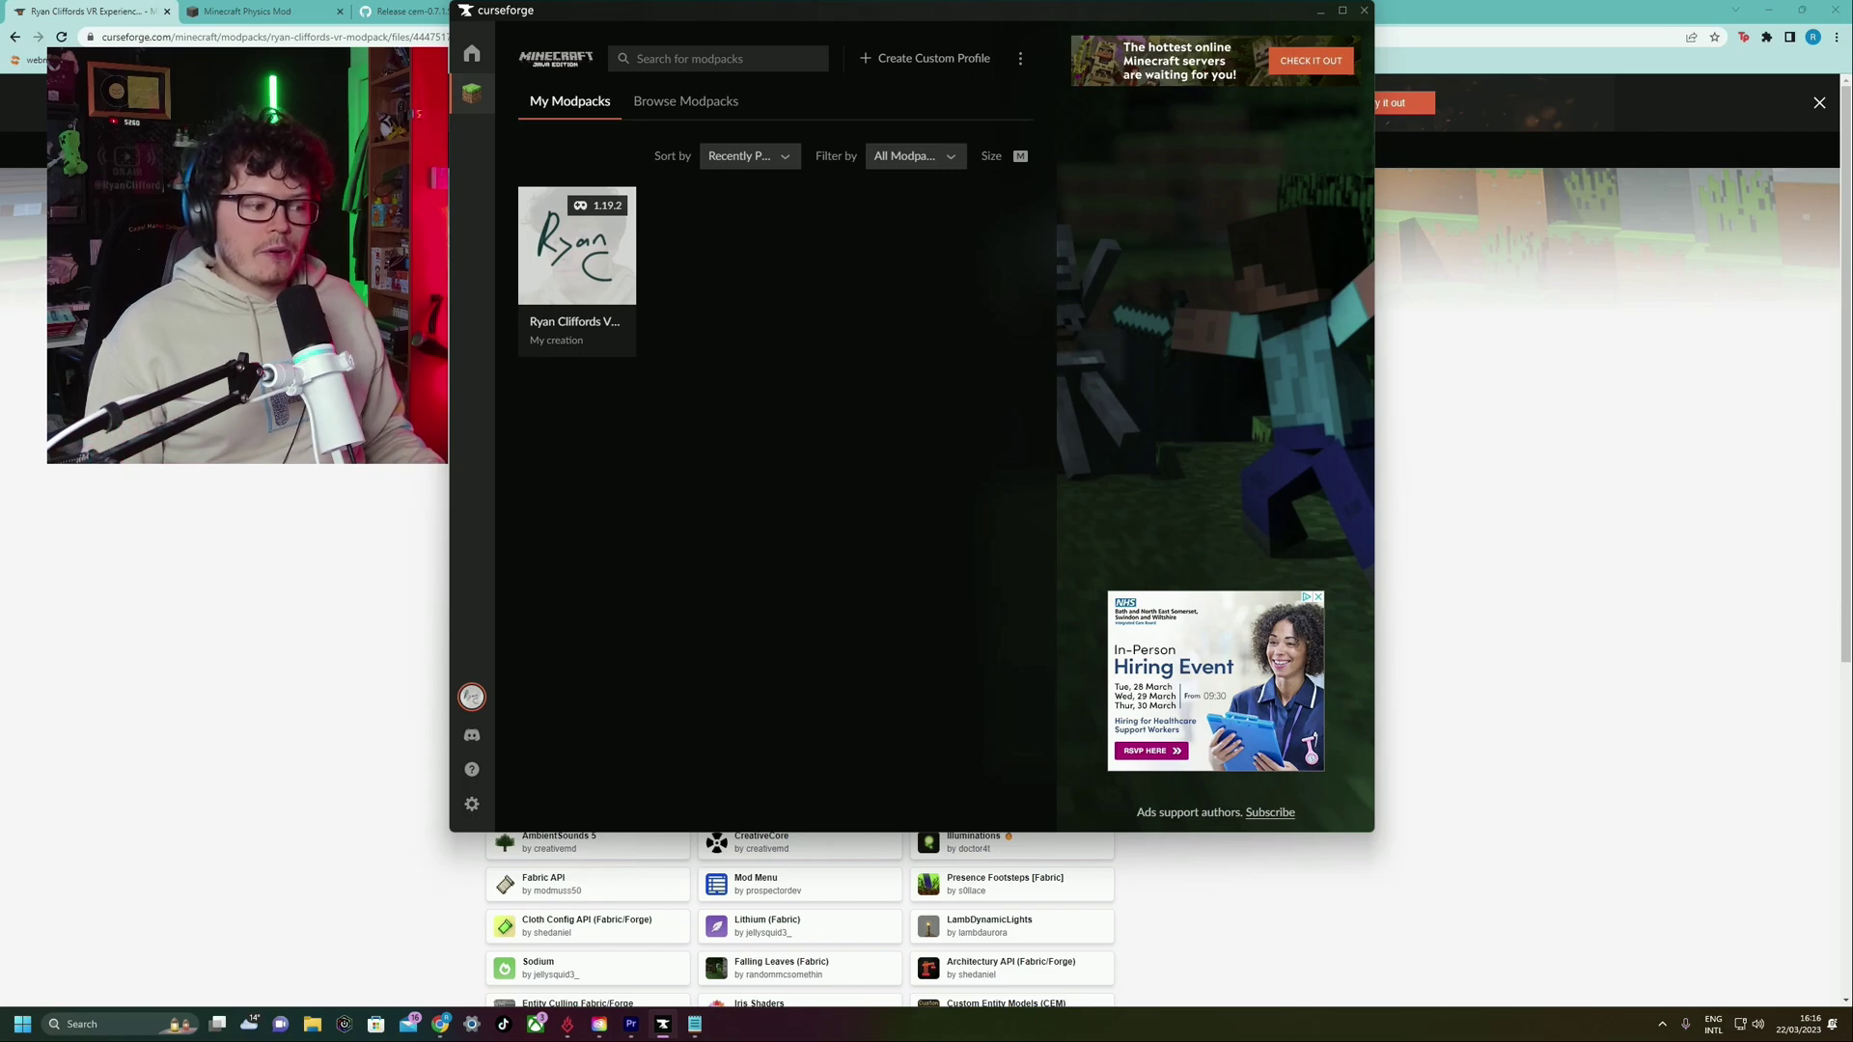
# Search the Downloads folder for "fab" and launch the fabric-installer-0.11.1 application
pyautogui.click(311, 1024)
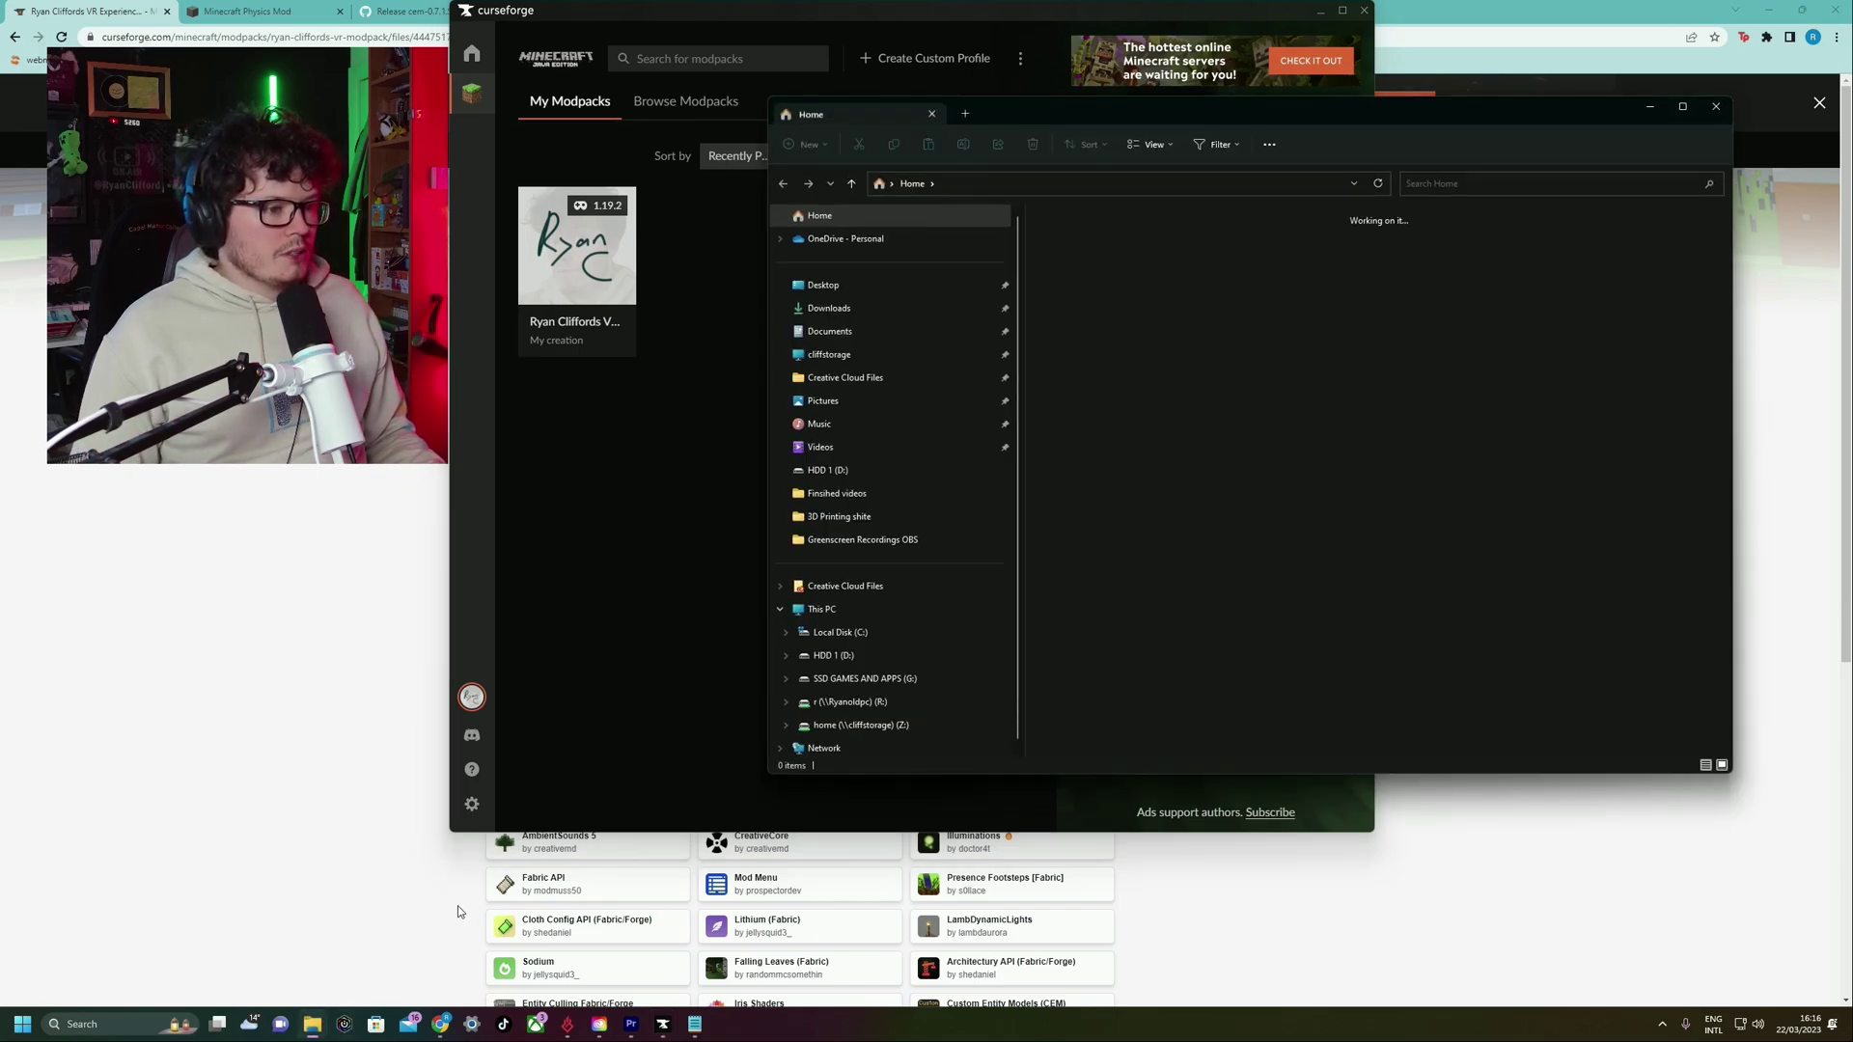
pyautogui.click(829, 308)
pyautogui.click(1428, 180)
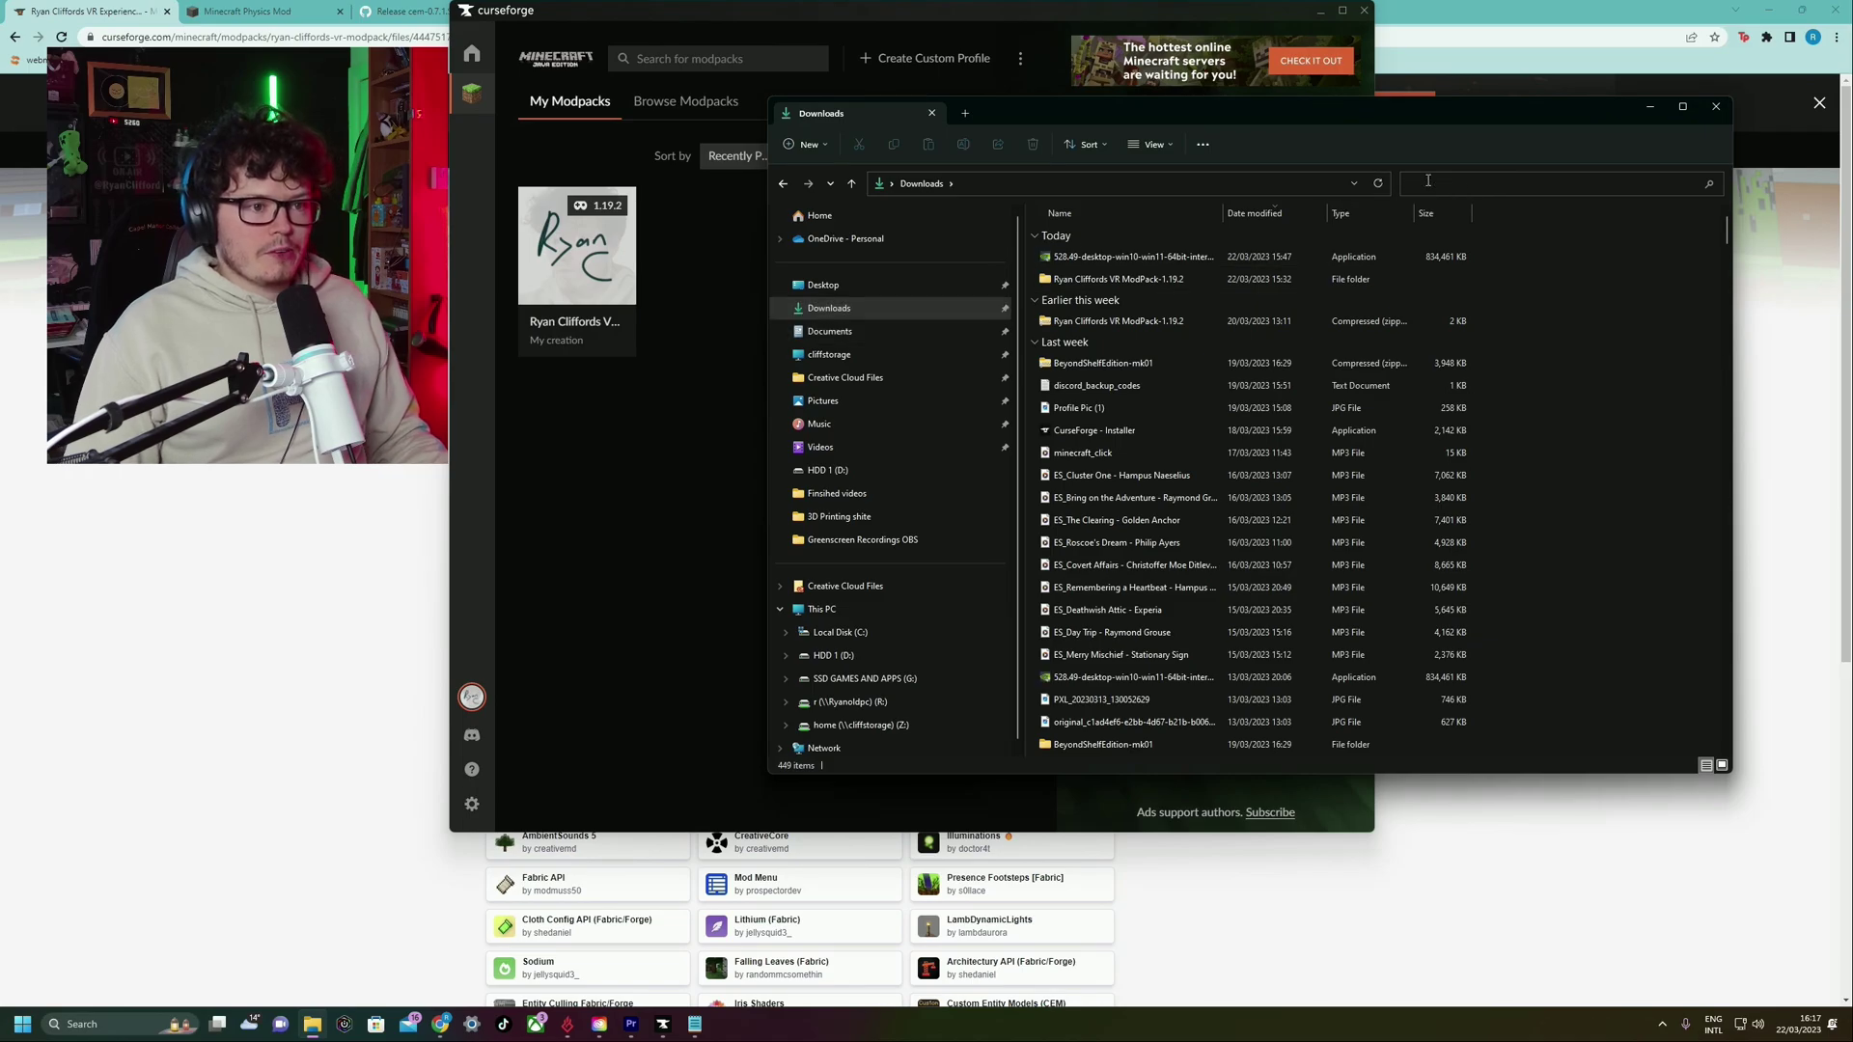
pyautogui.write('fab')
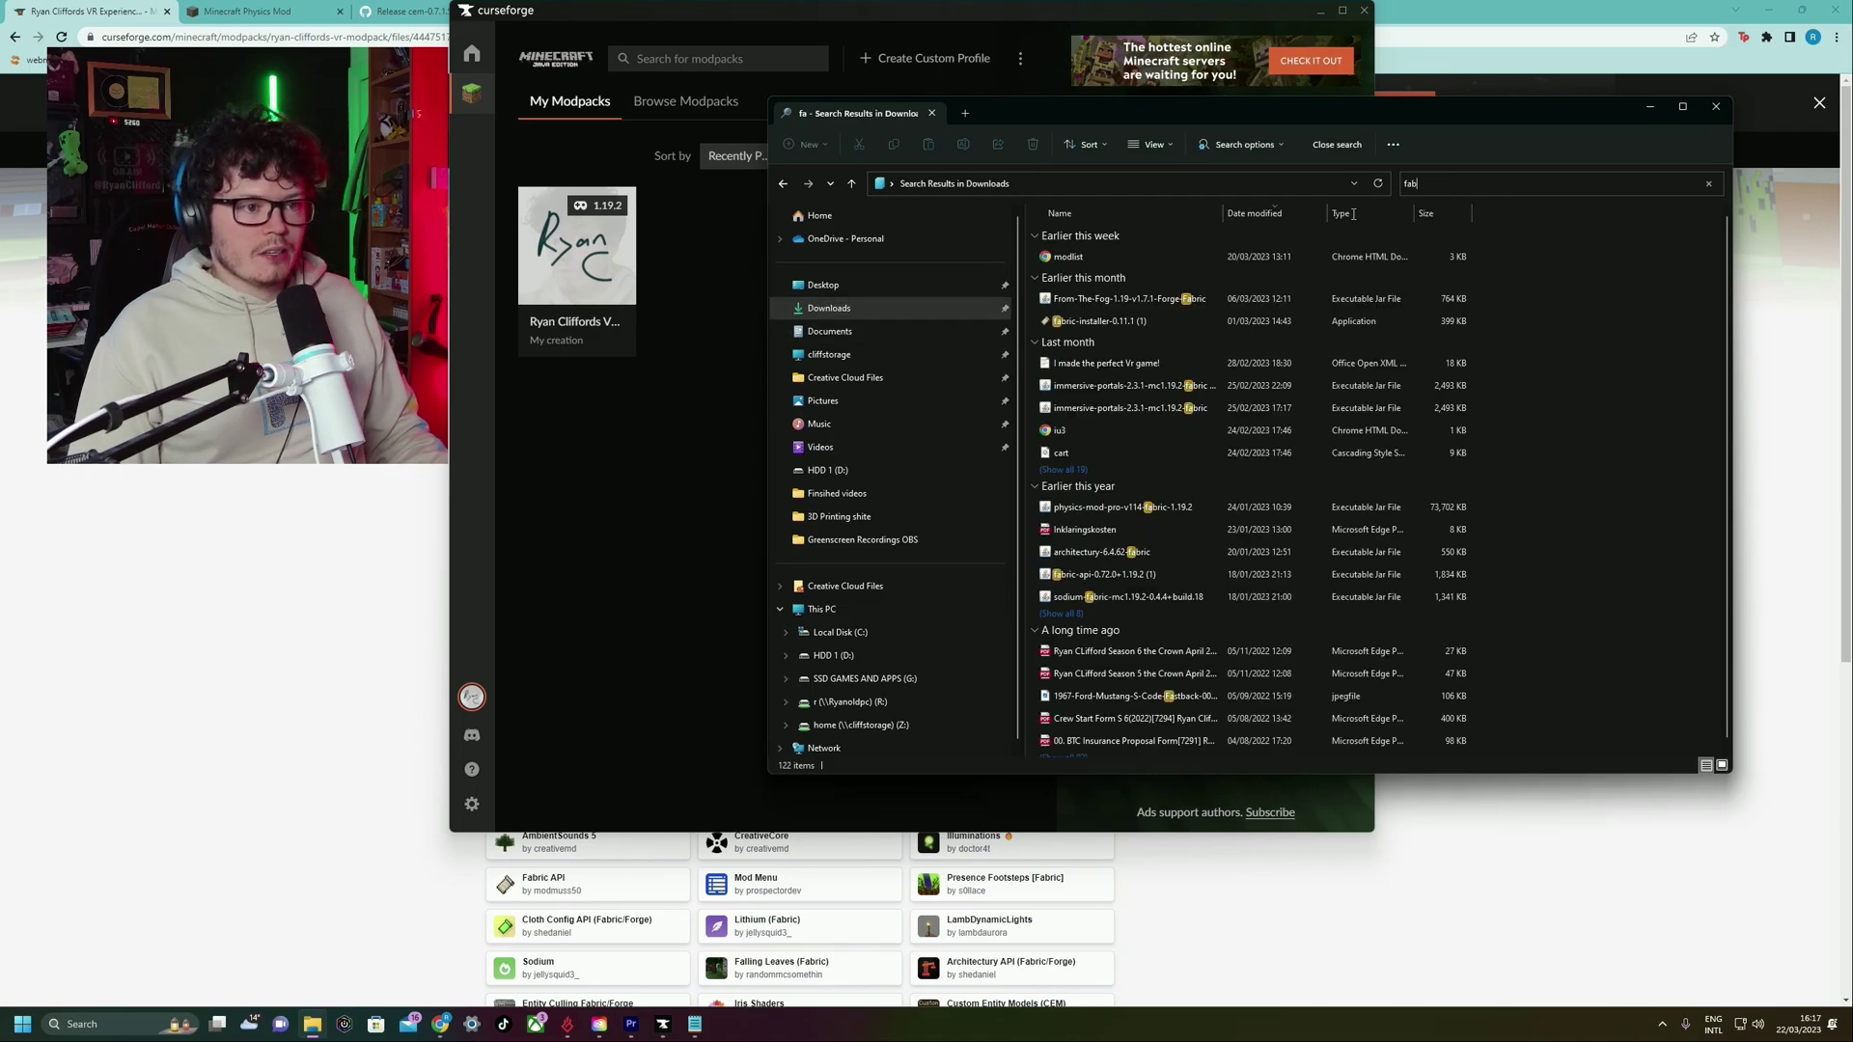
pyautogui.doubleClick(1109, 322)
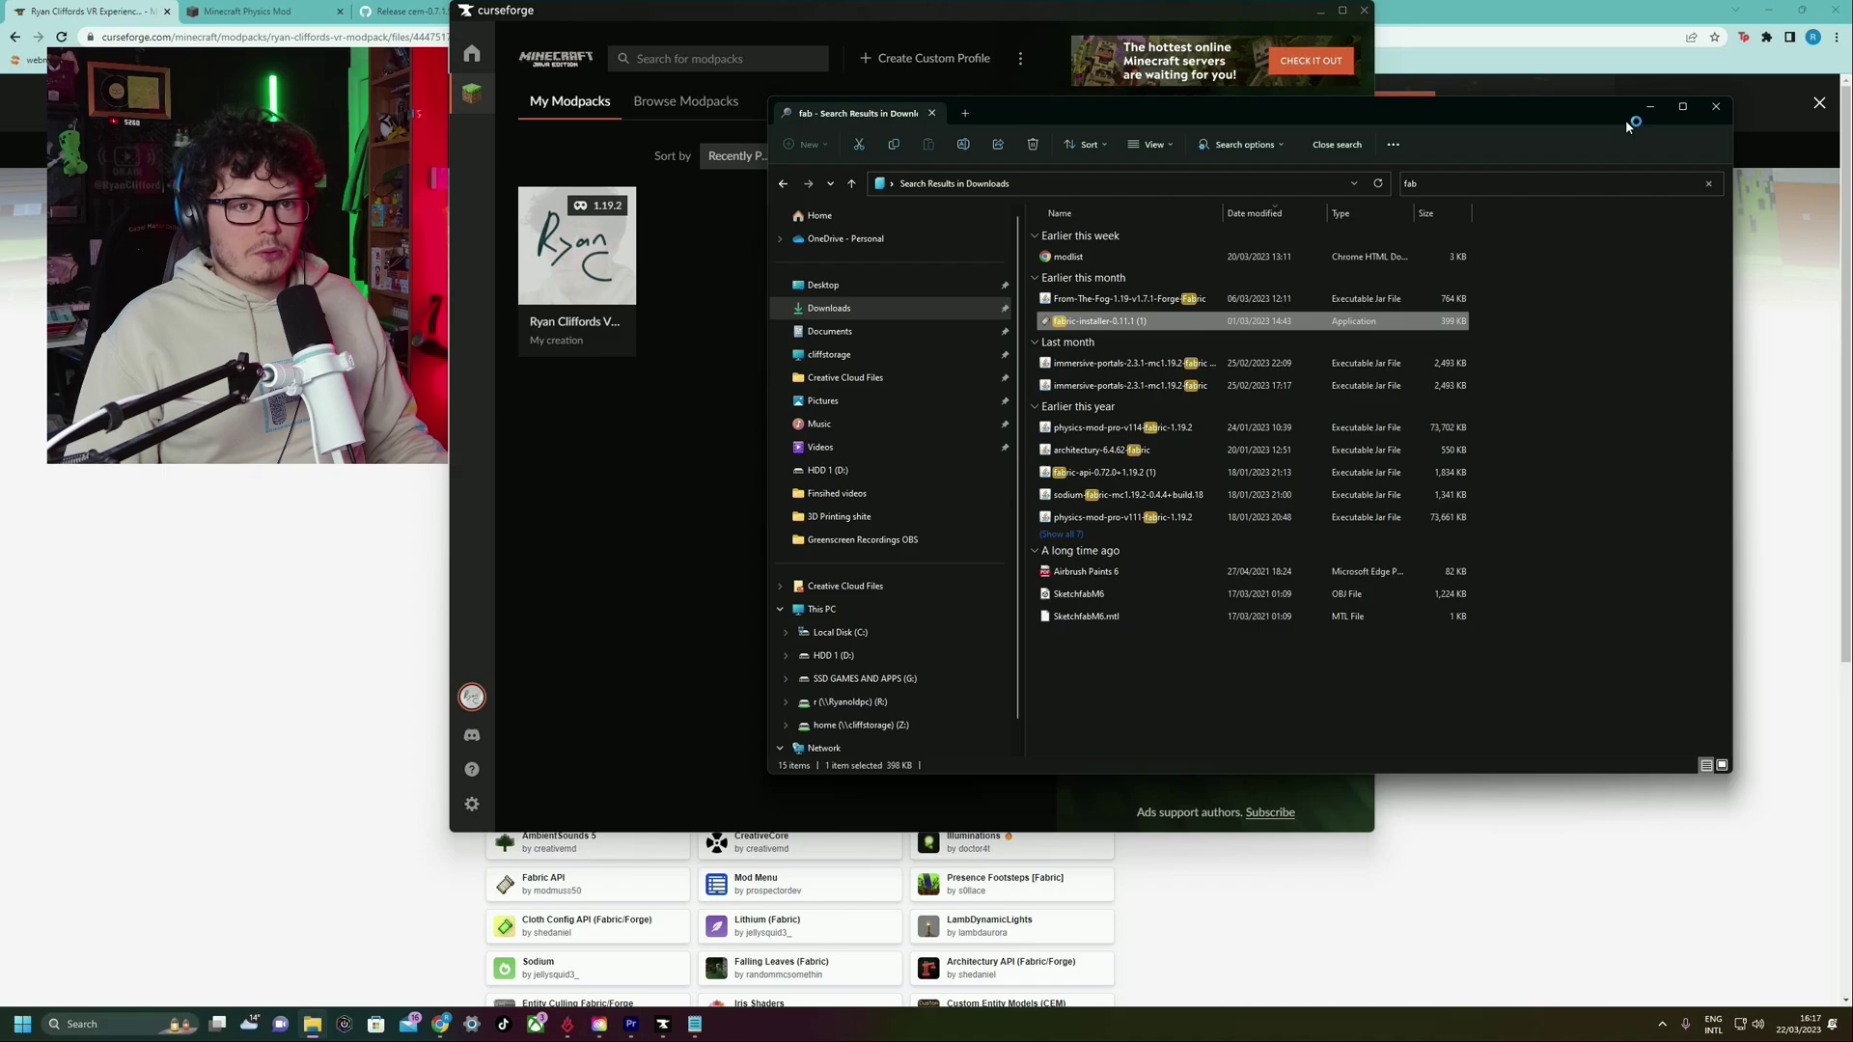
pyautogui.click(1649, 108)
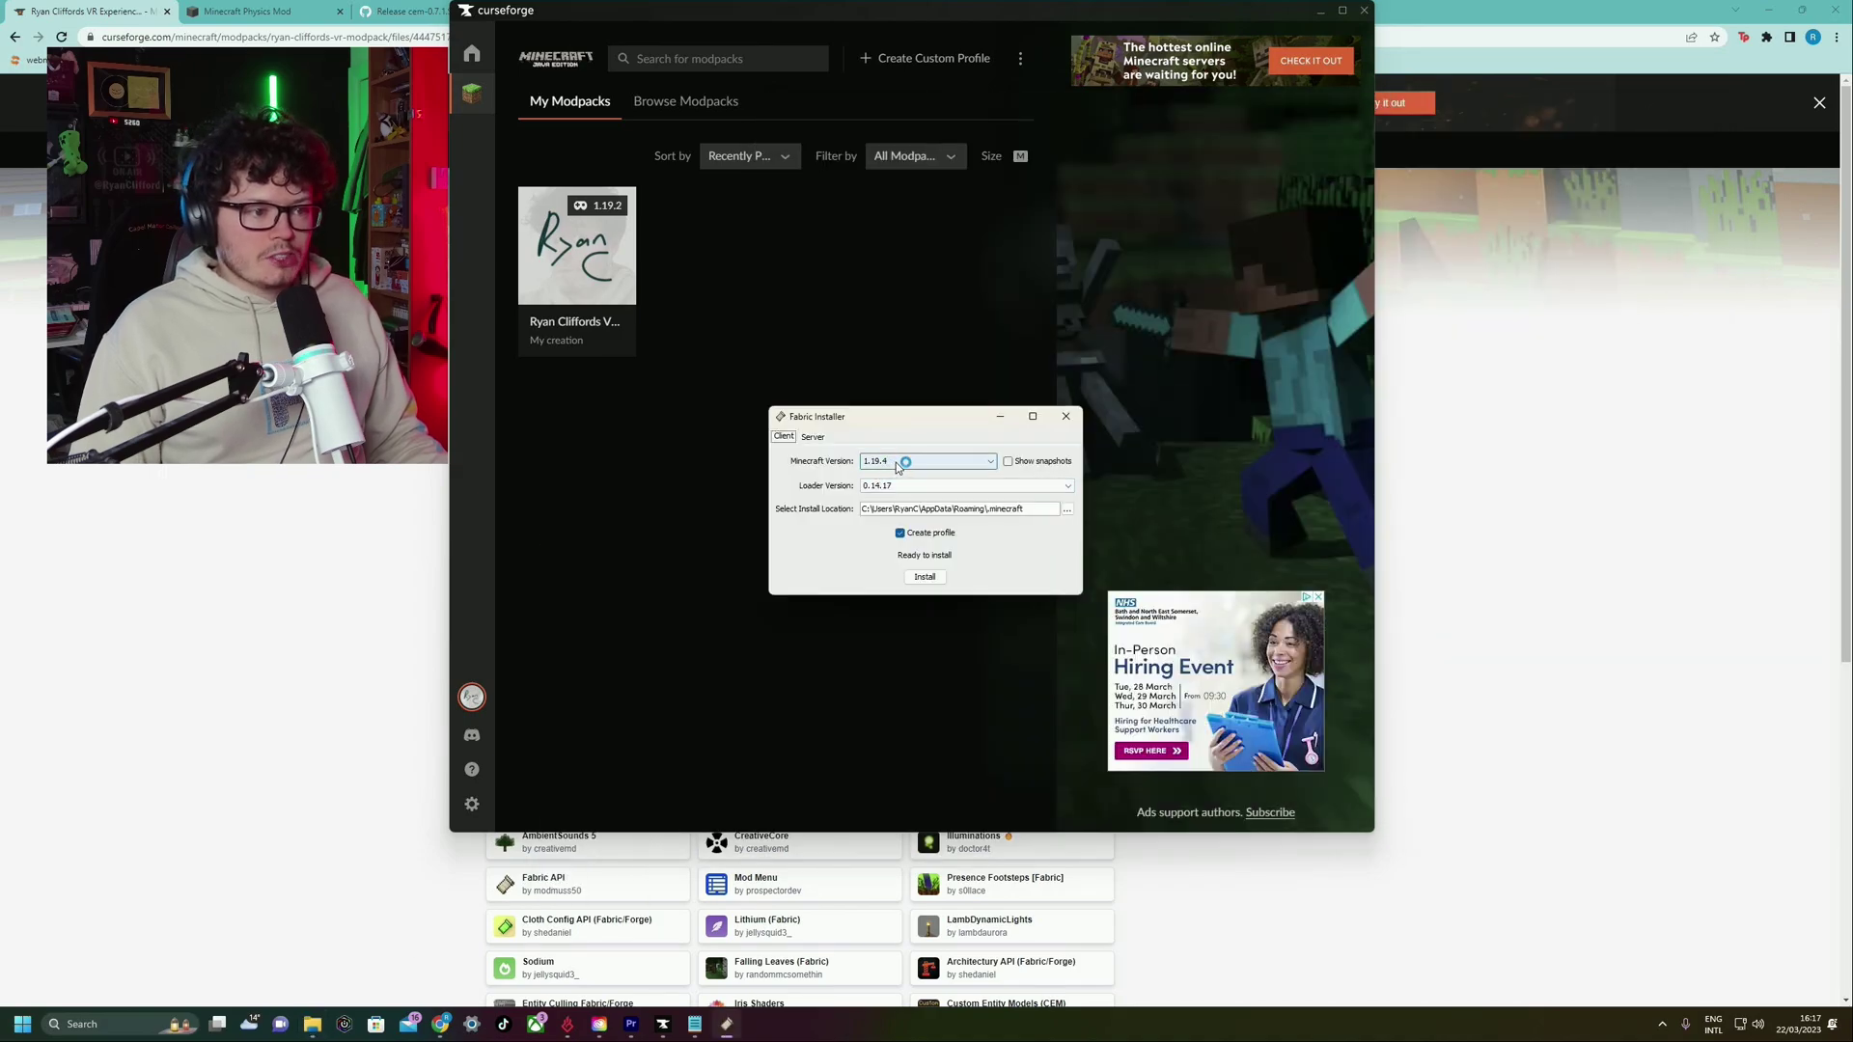
# Choose Minecraft version 1.19.2 and loader version 0.14.13 for the Fabric client, and close the installer without installing
pyautogui.click(910, 463)
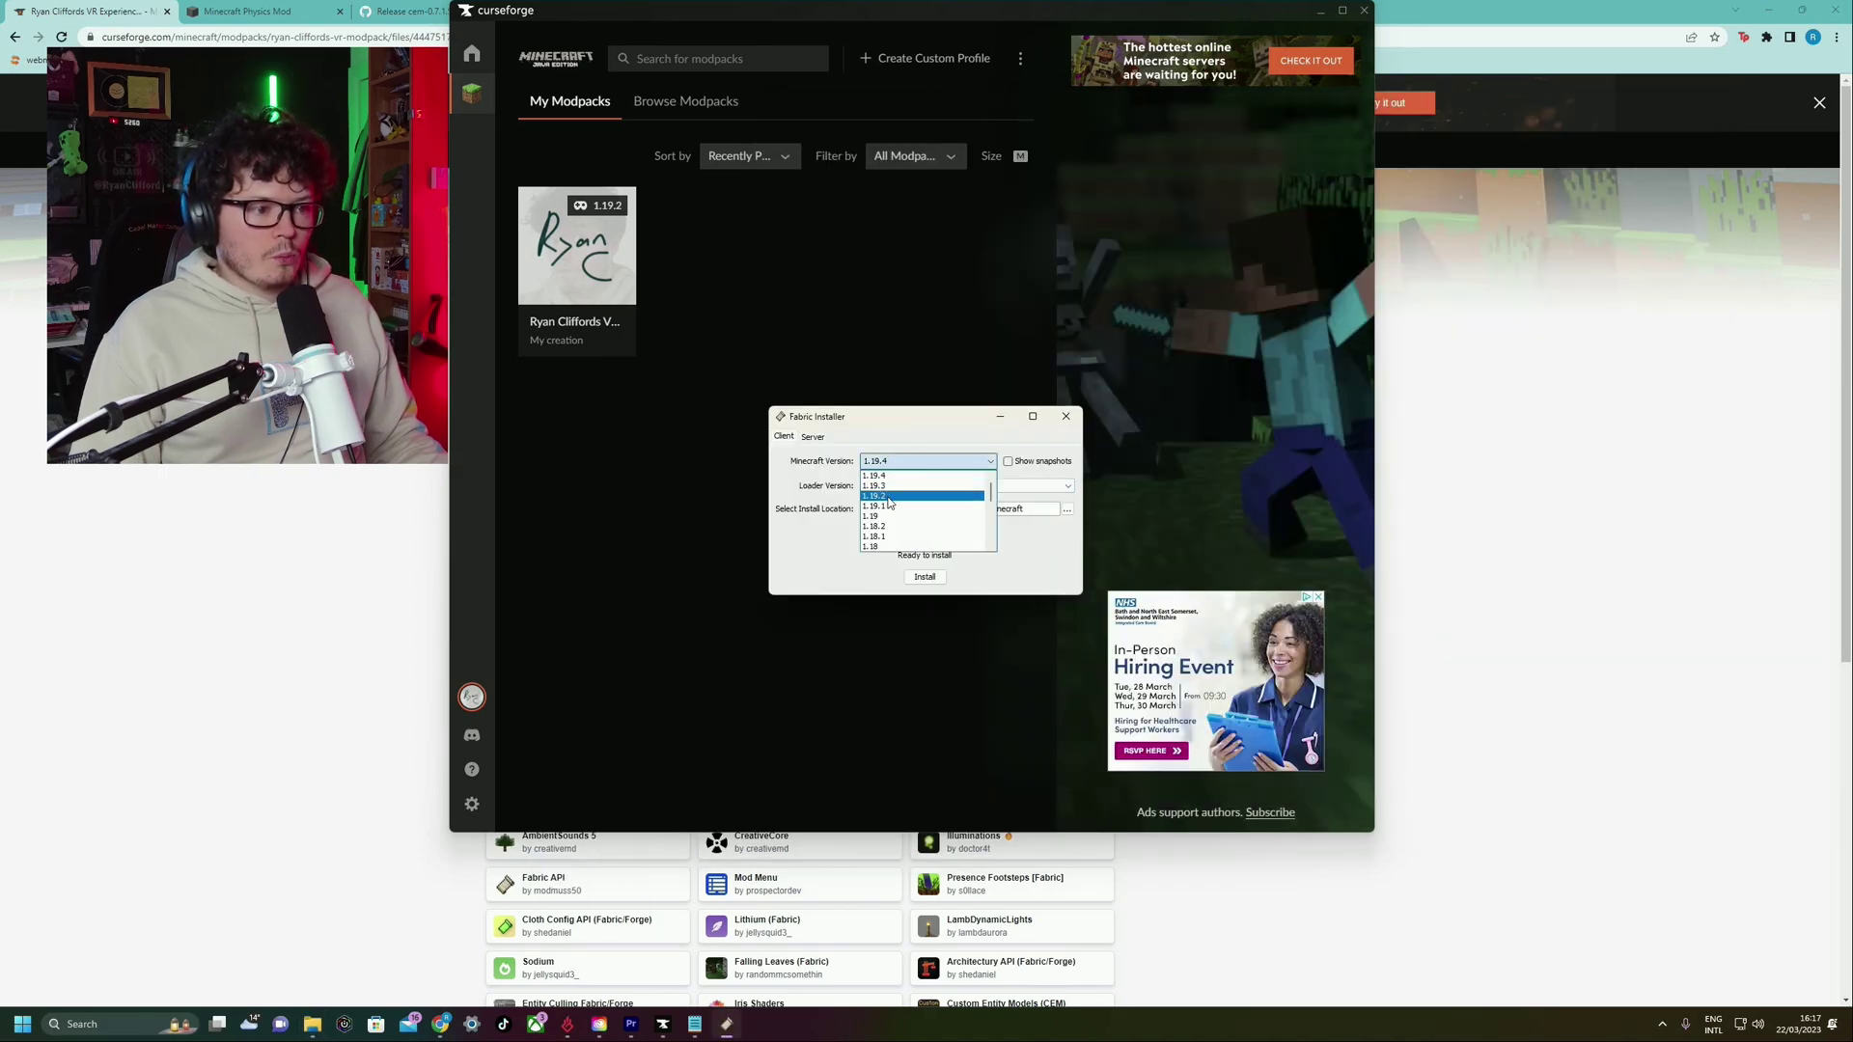
pyautogui.click(896, 496)
pyautogui.moveTo(902, 422); pyautogui.dragTo(1063, 335)
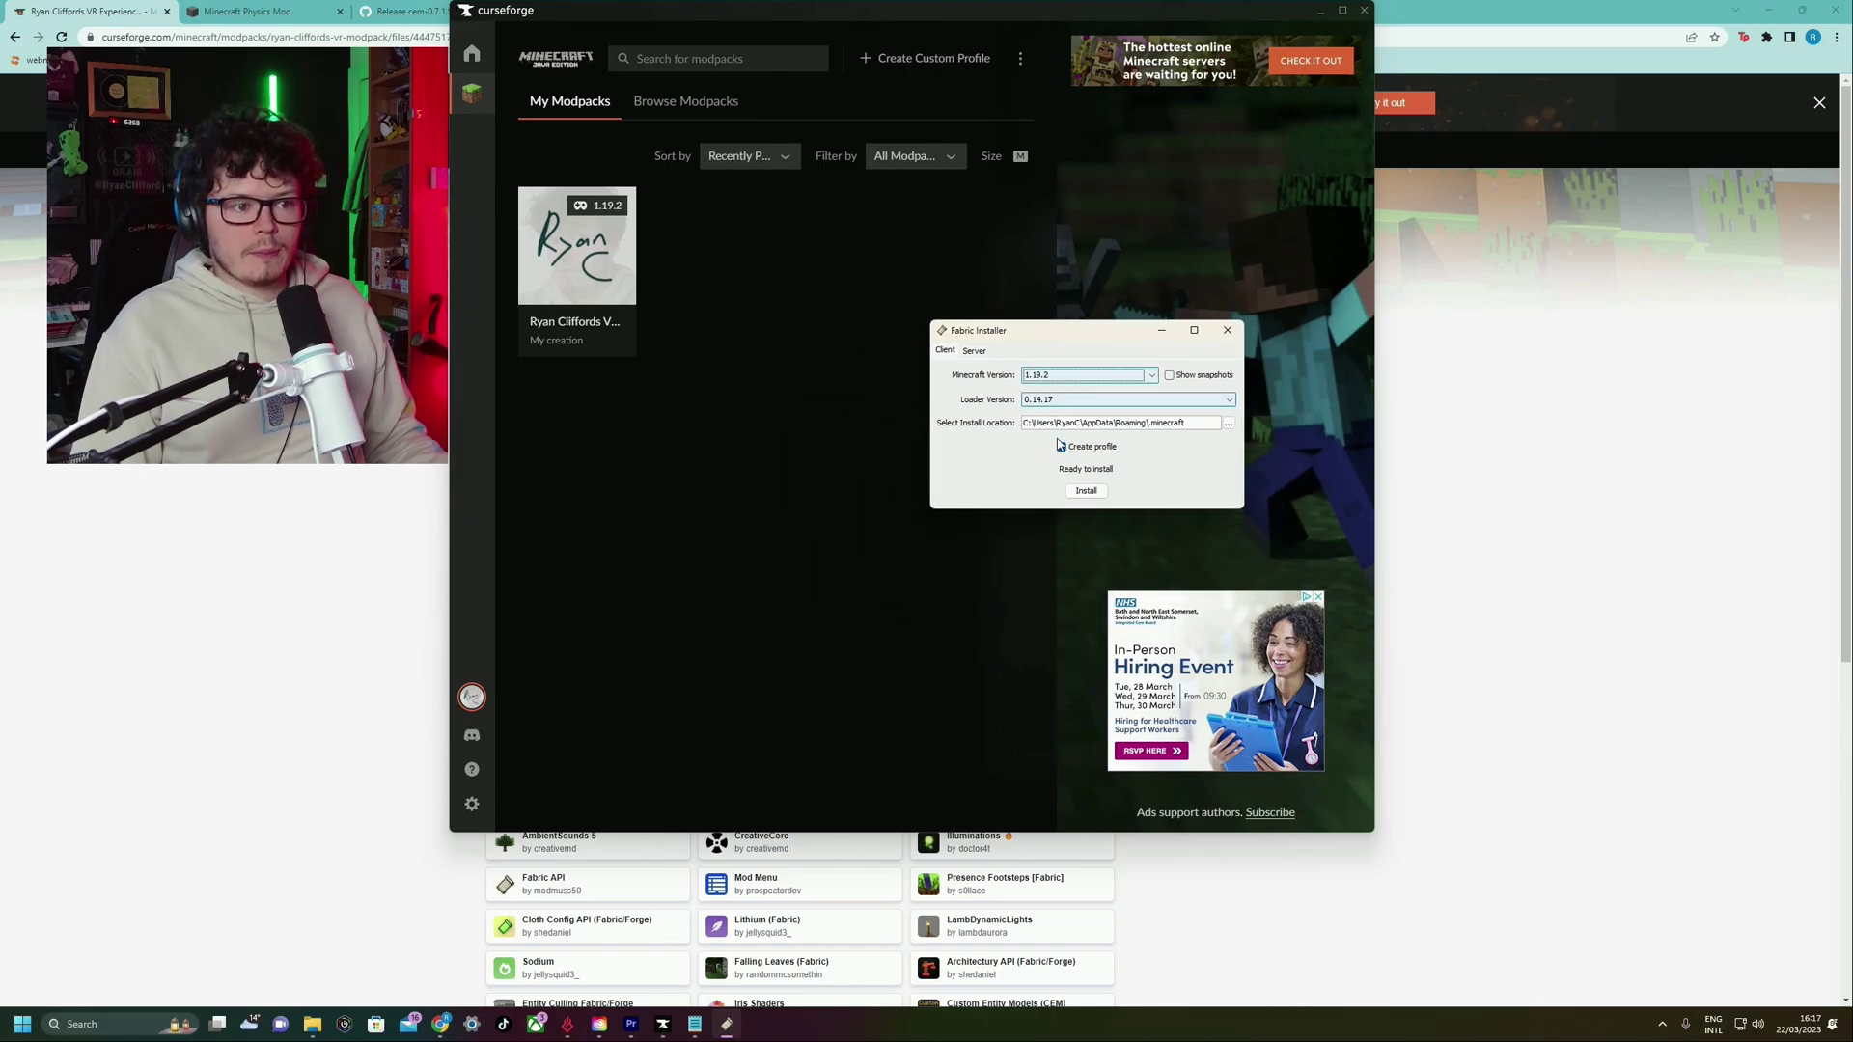
pyautogui.click(1052, 402)
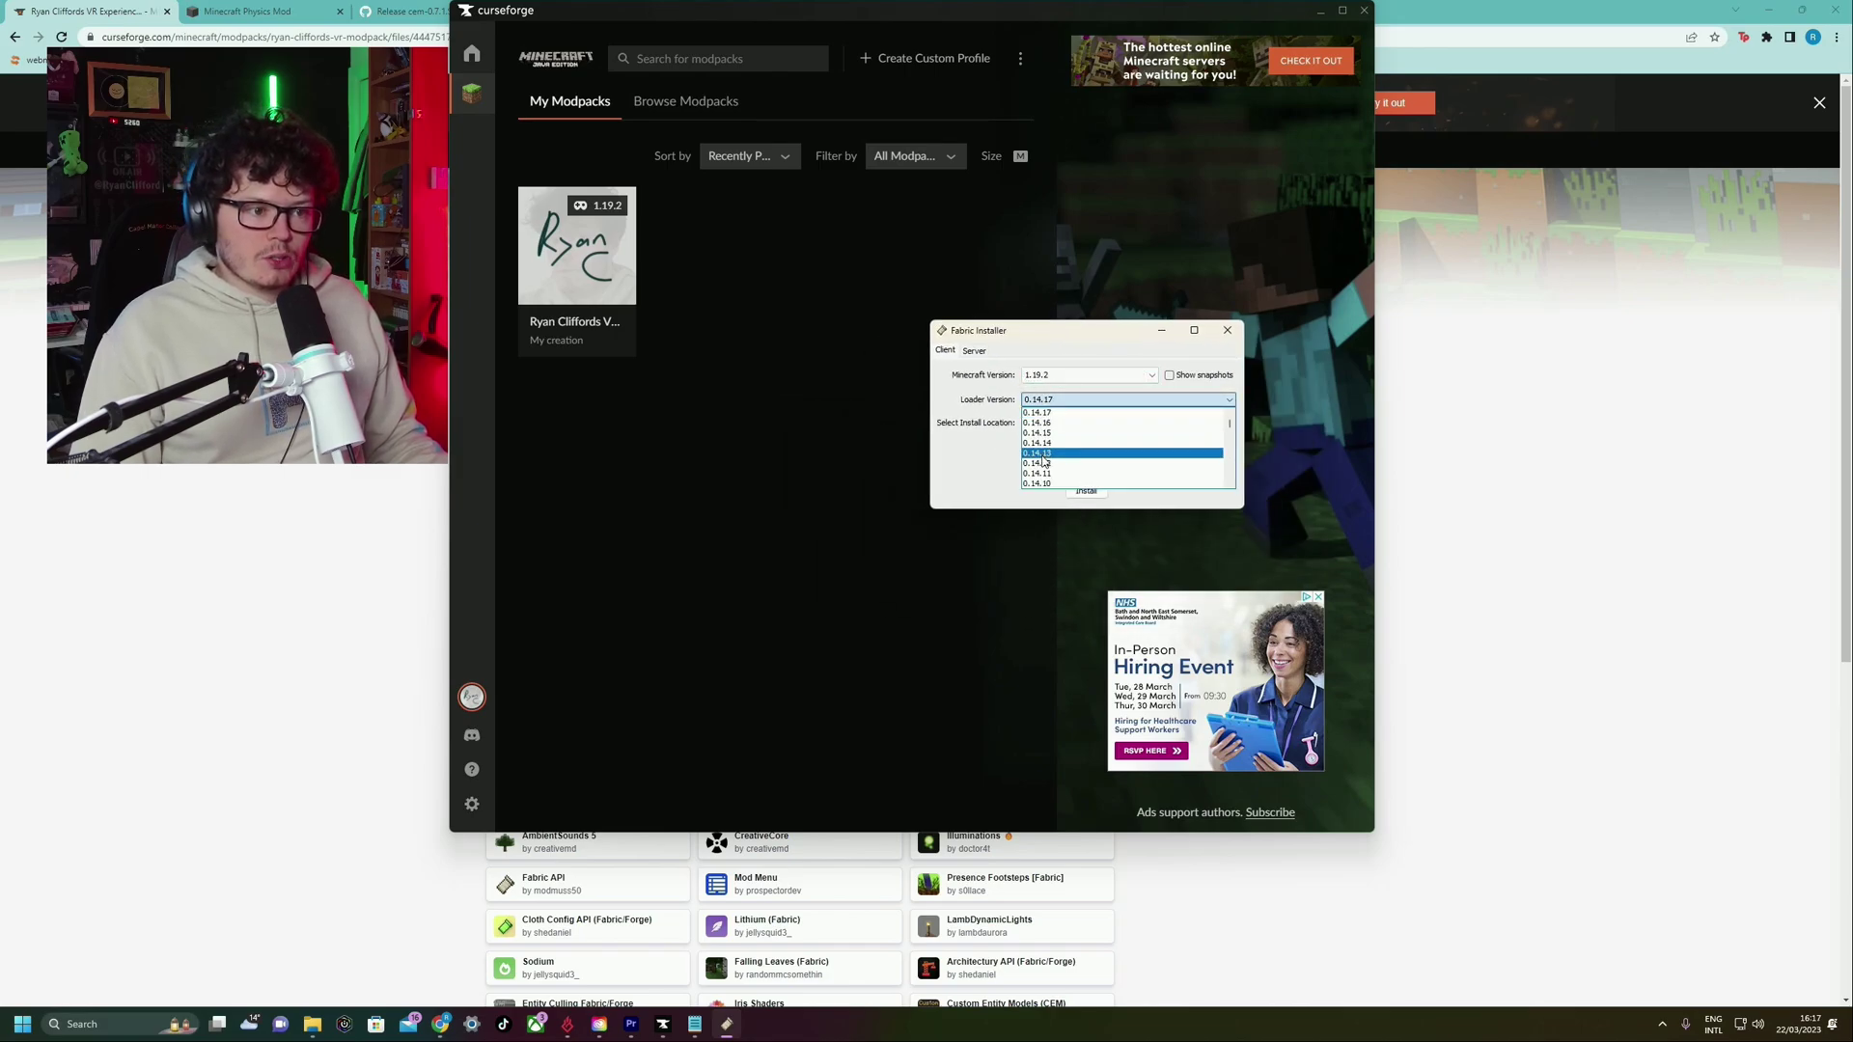
pyautogui.click(1044, 454)
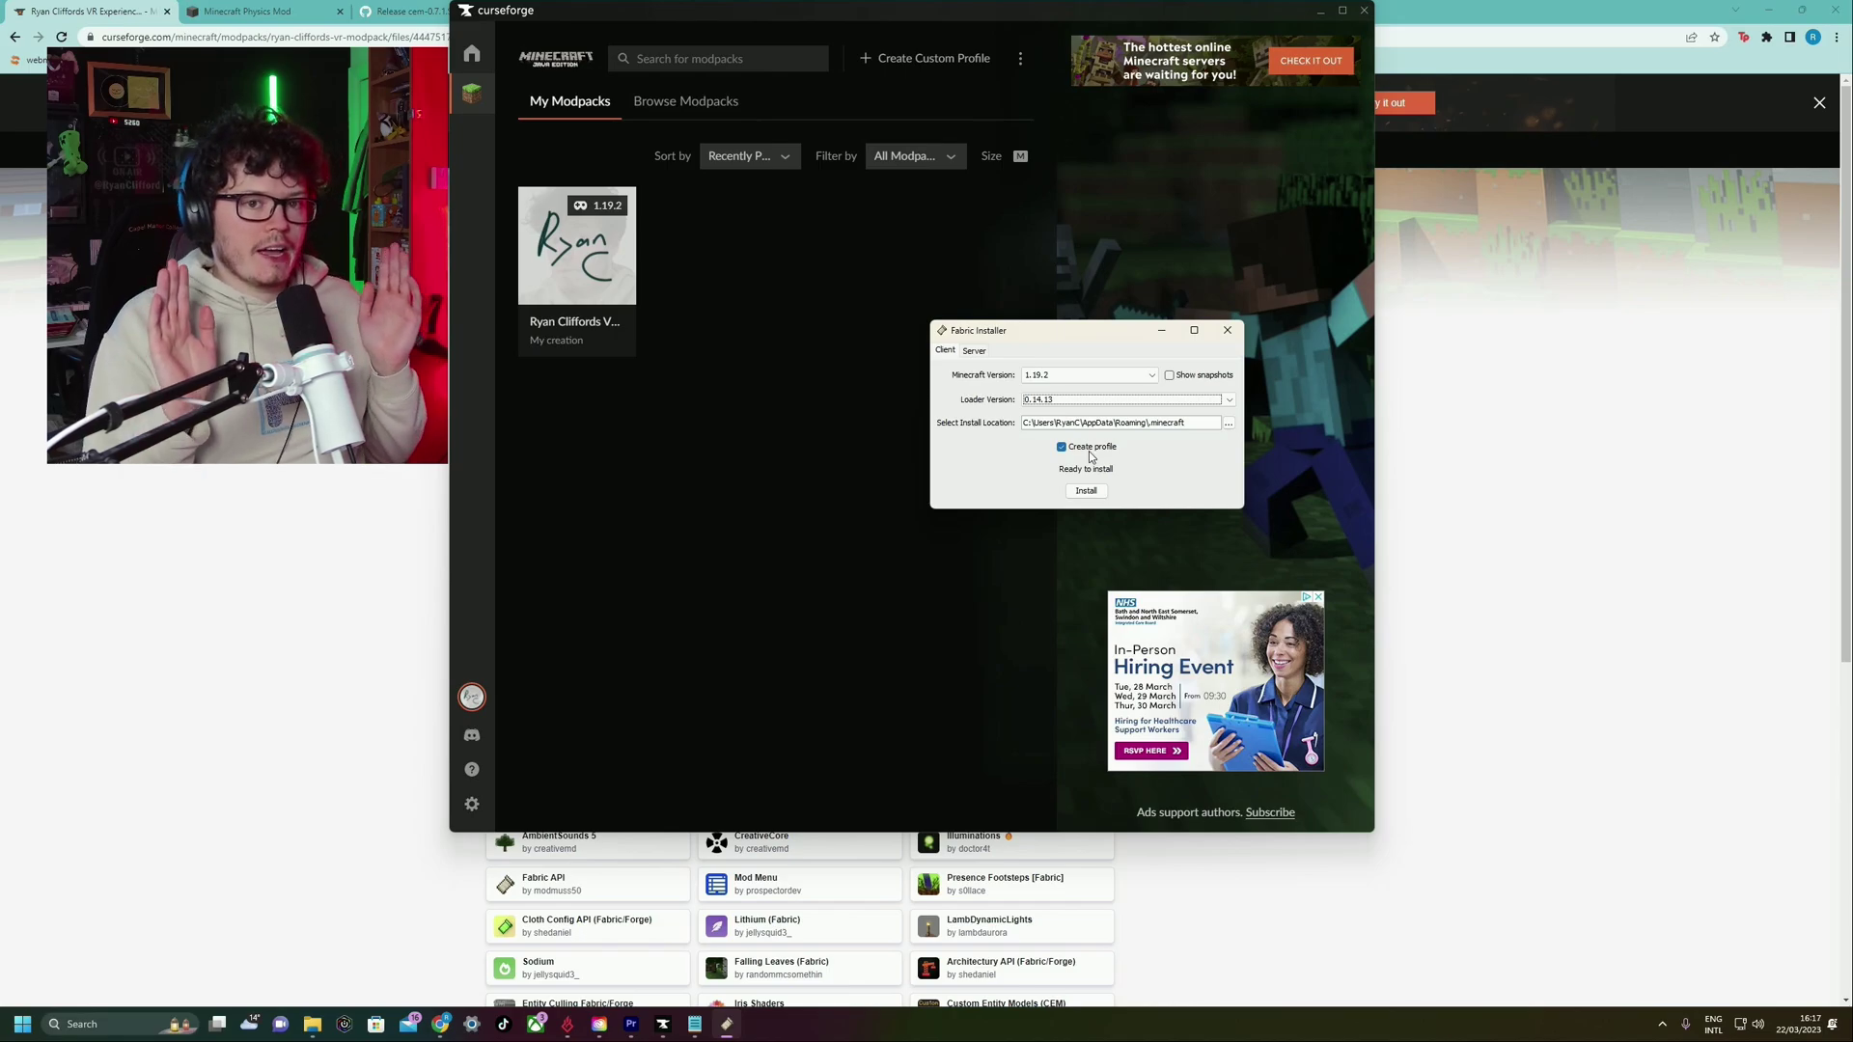
pyautogui.click(1065, 400)
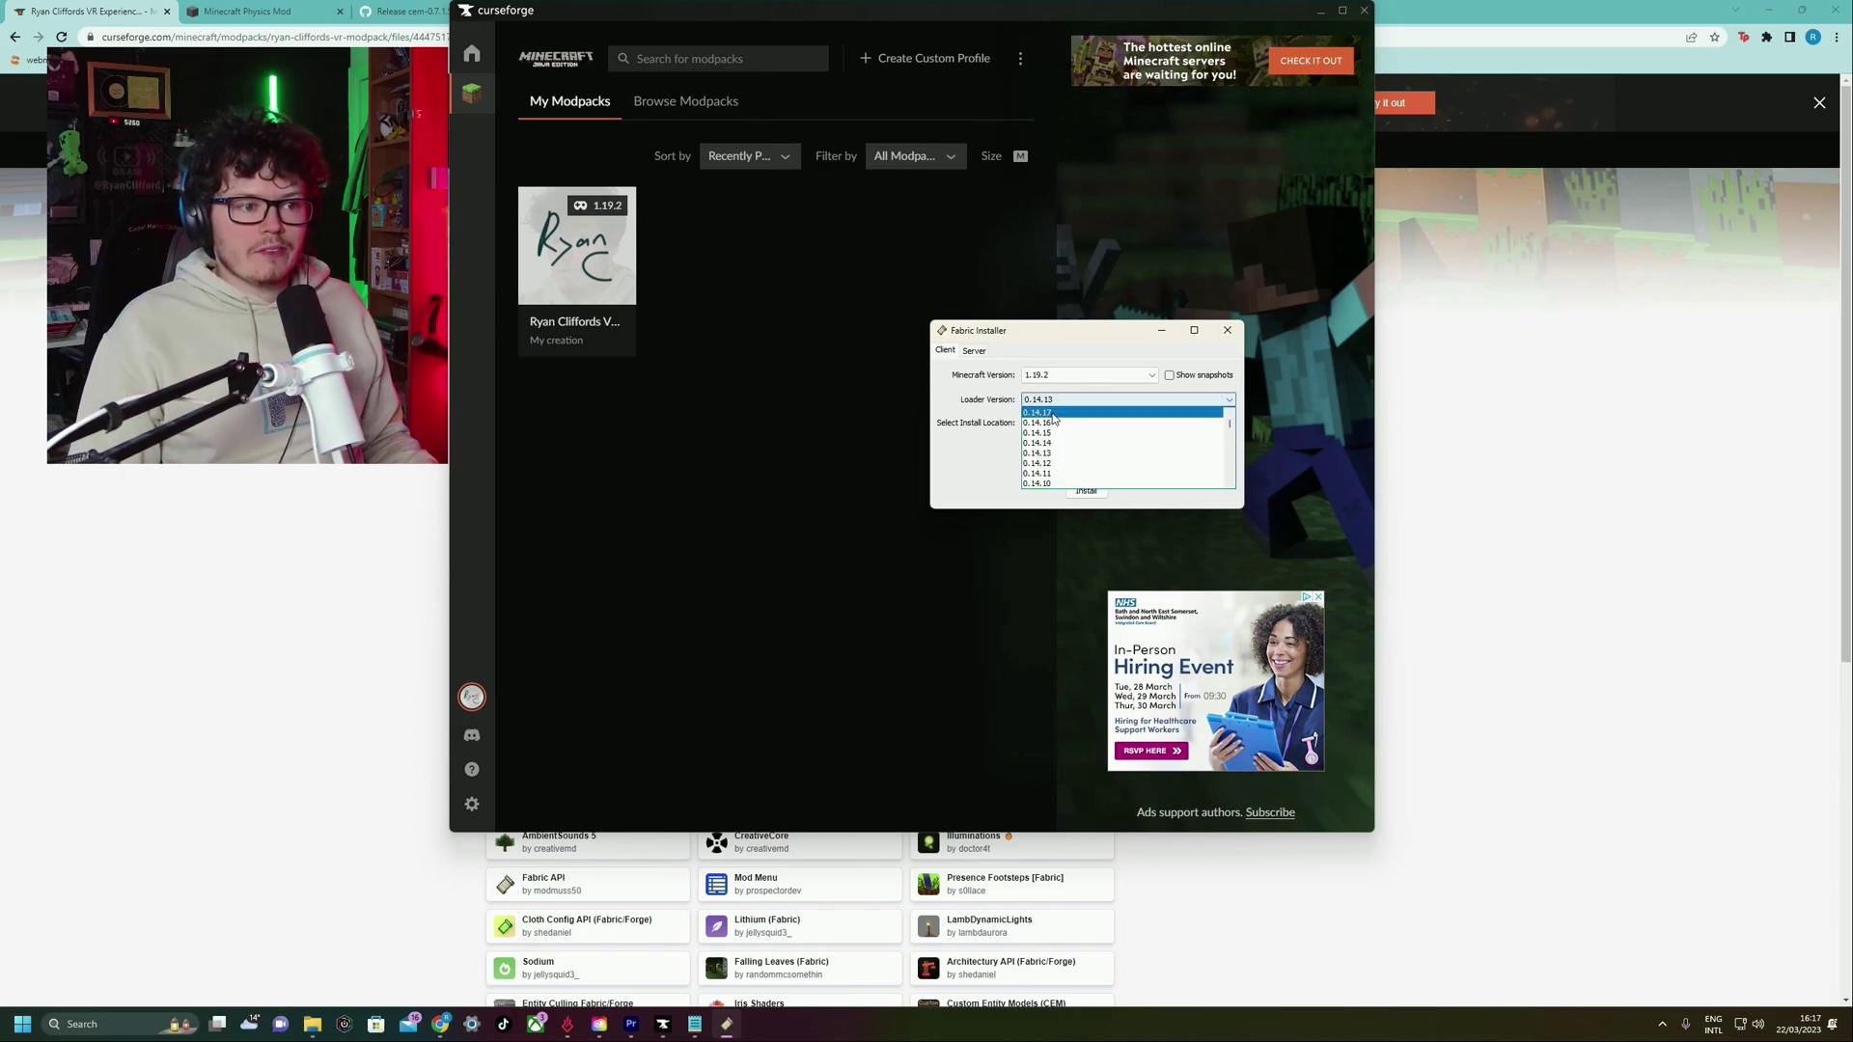
pyautogui.click(1049, 455)
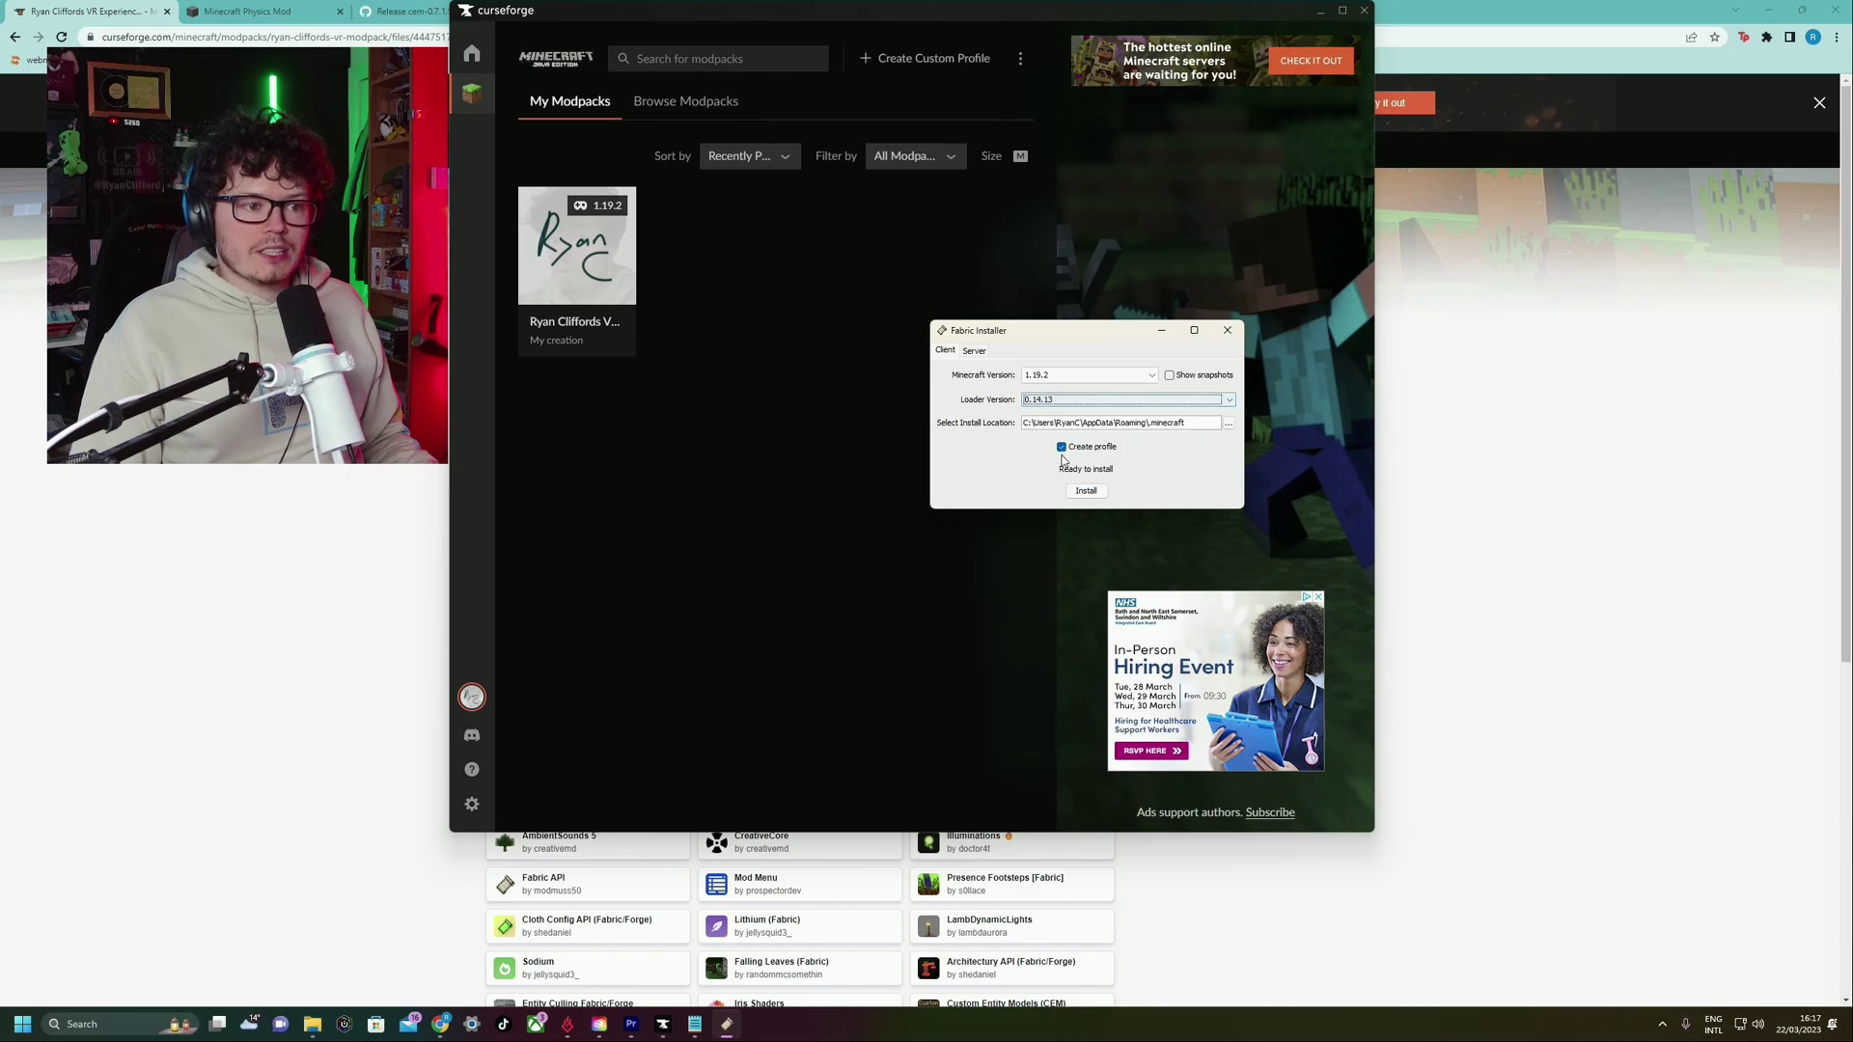
pyautogui.click(1228, 333)
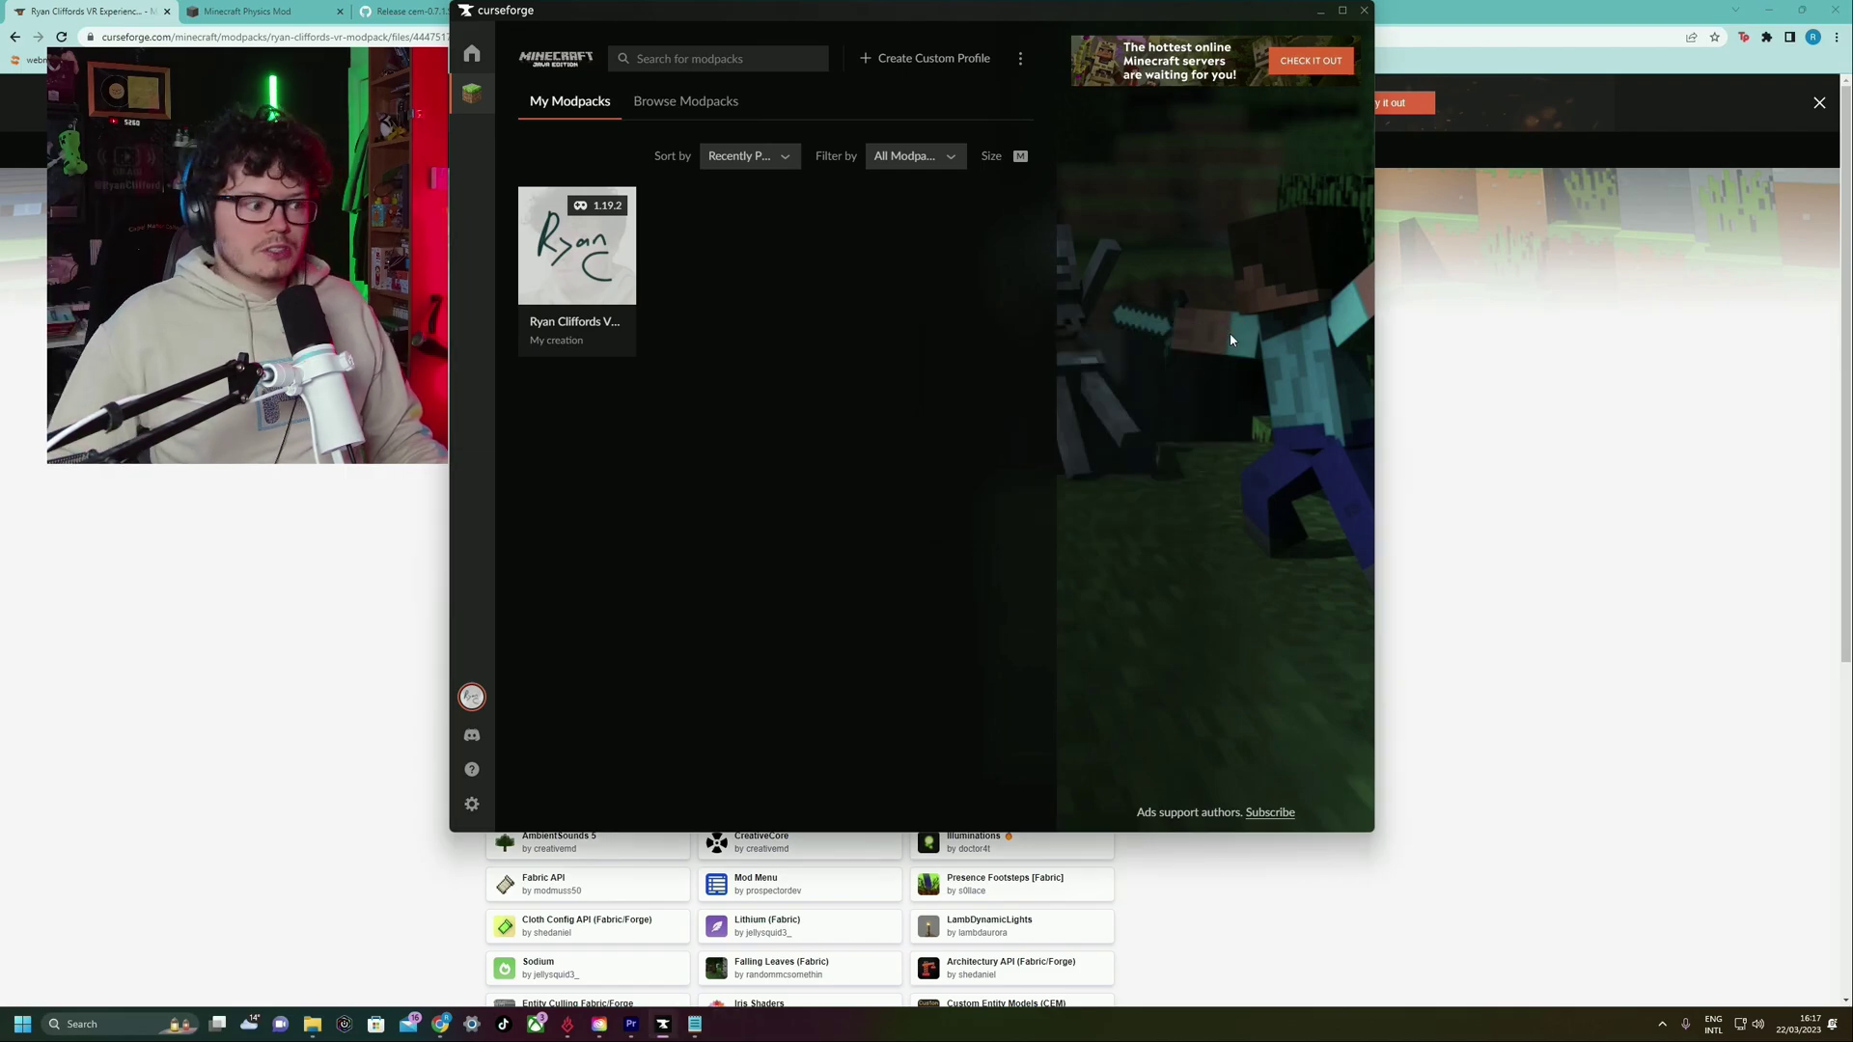
# Open the mods folder inside .minecraft in the %appdata% directory
pyautogui.click(207, 692)
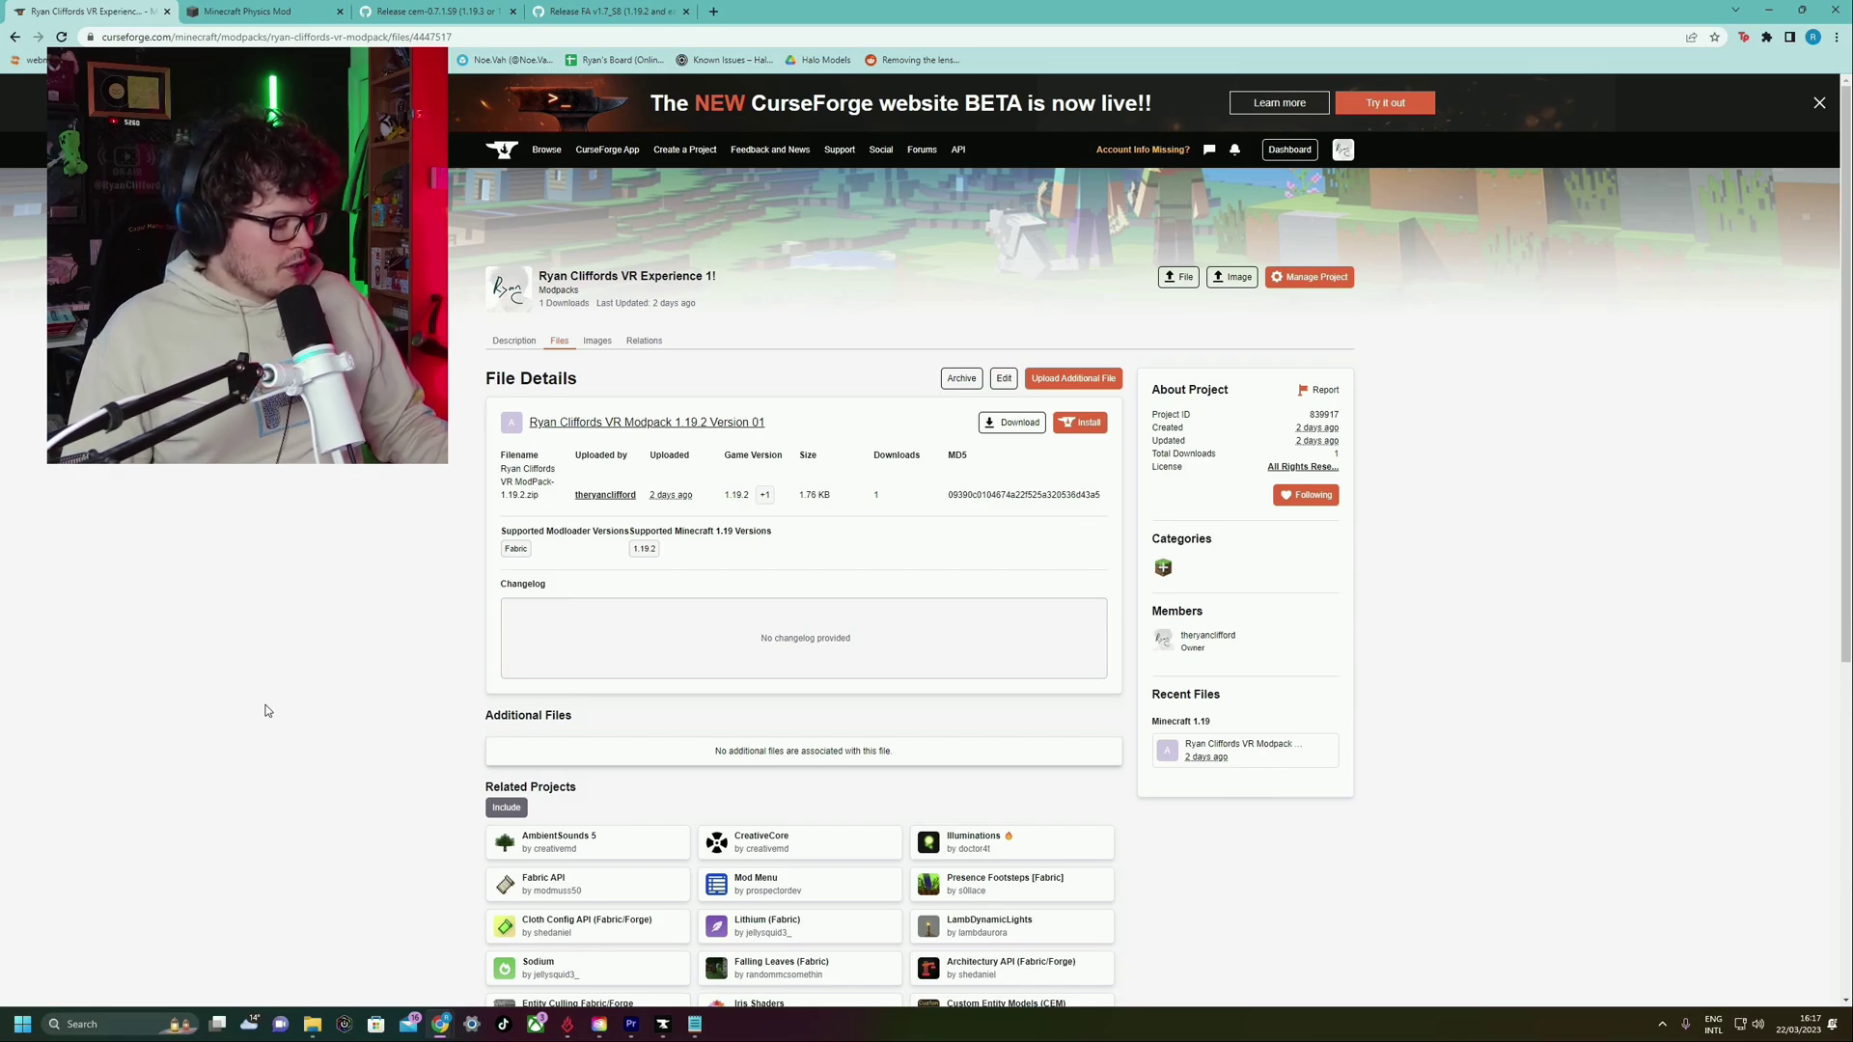
pyautogui.press('super+r')
pyautogui.moveTo(154, 869); pyautogui.dragTo(1153, 424)
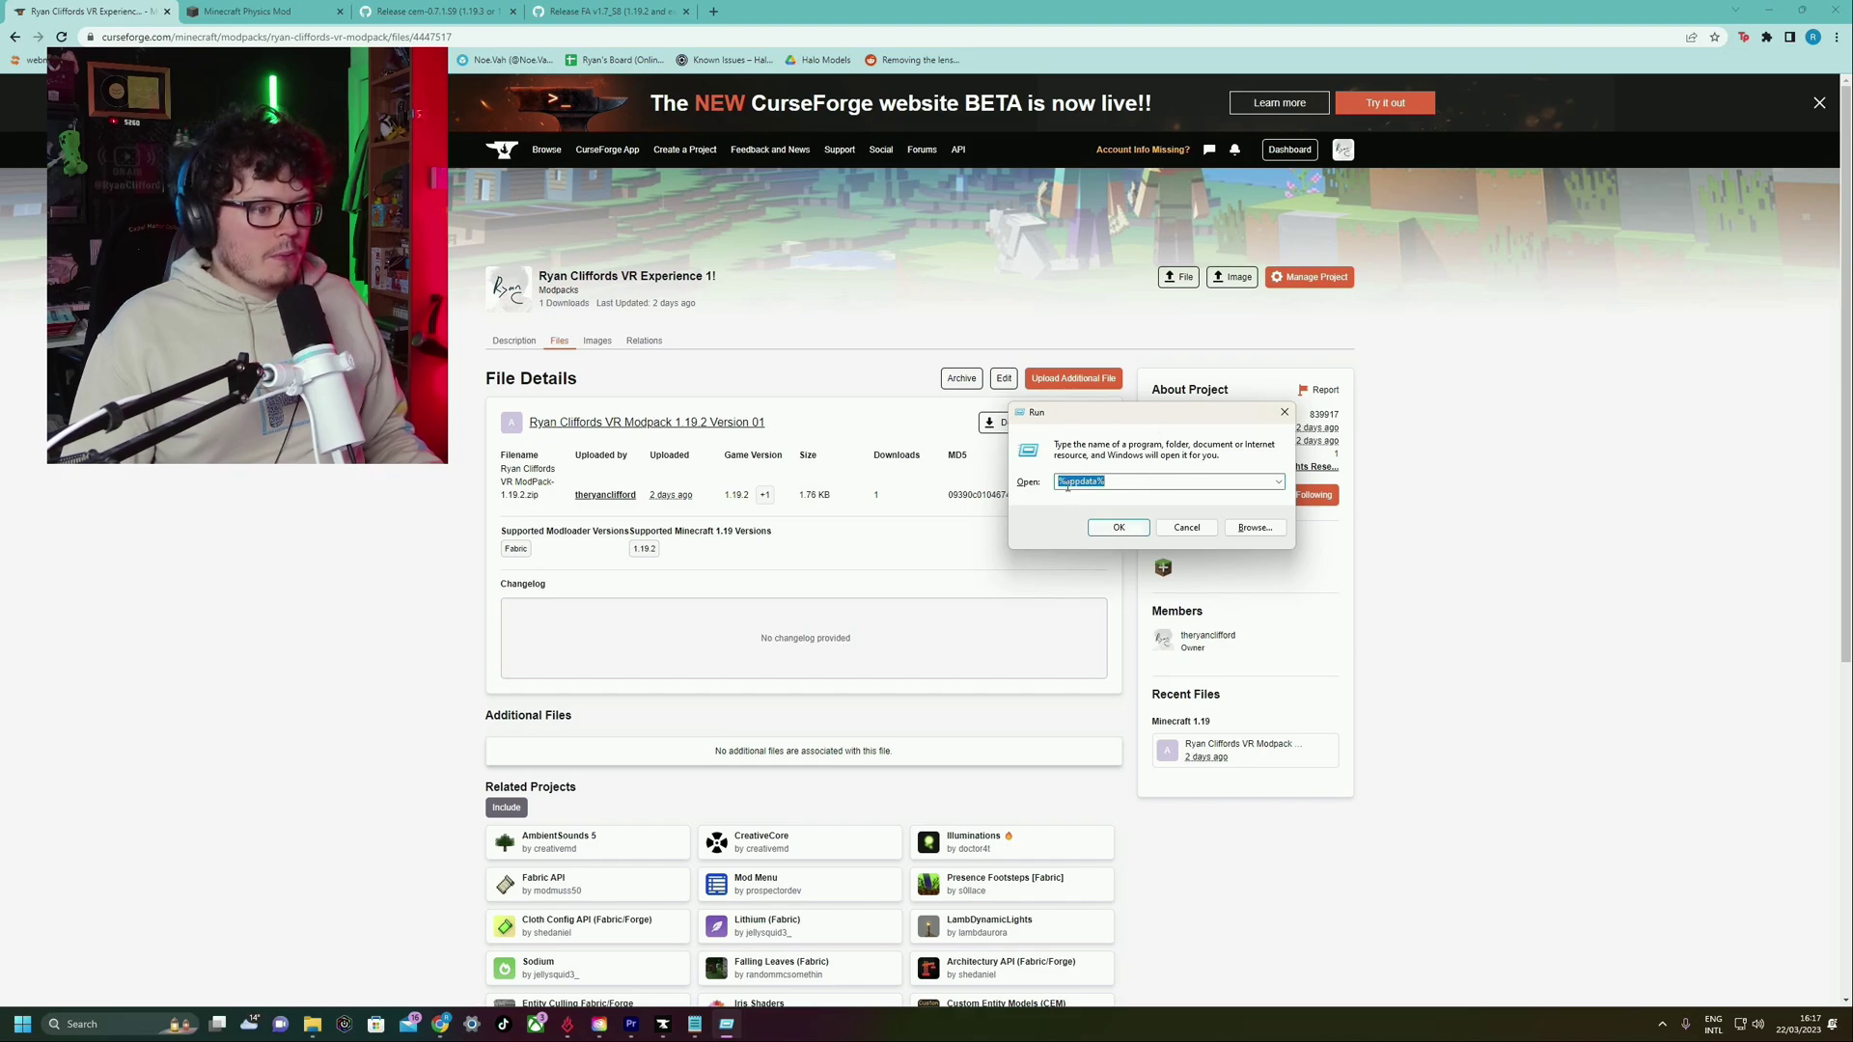
pyautogui.click(1118, 527)
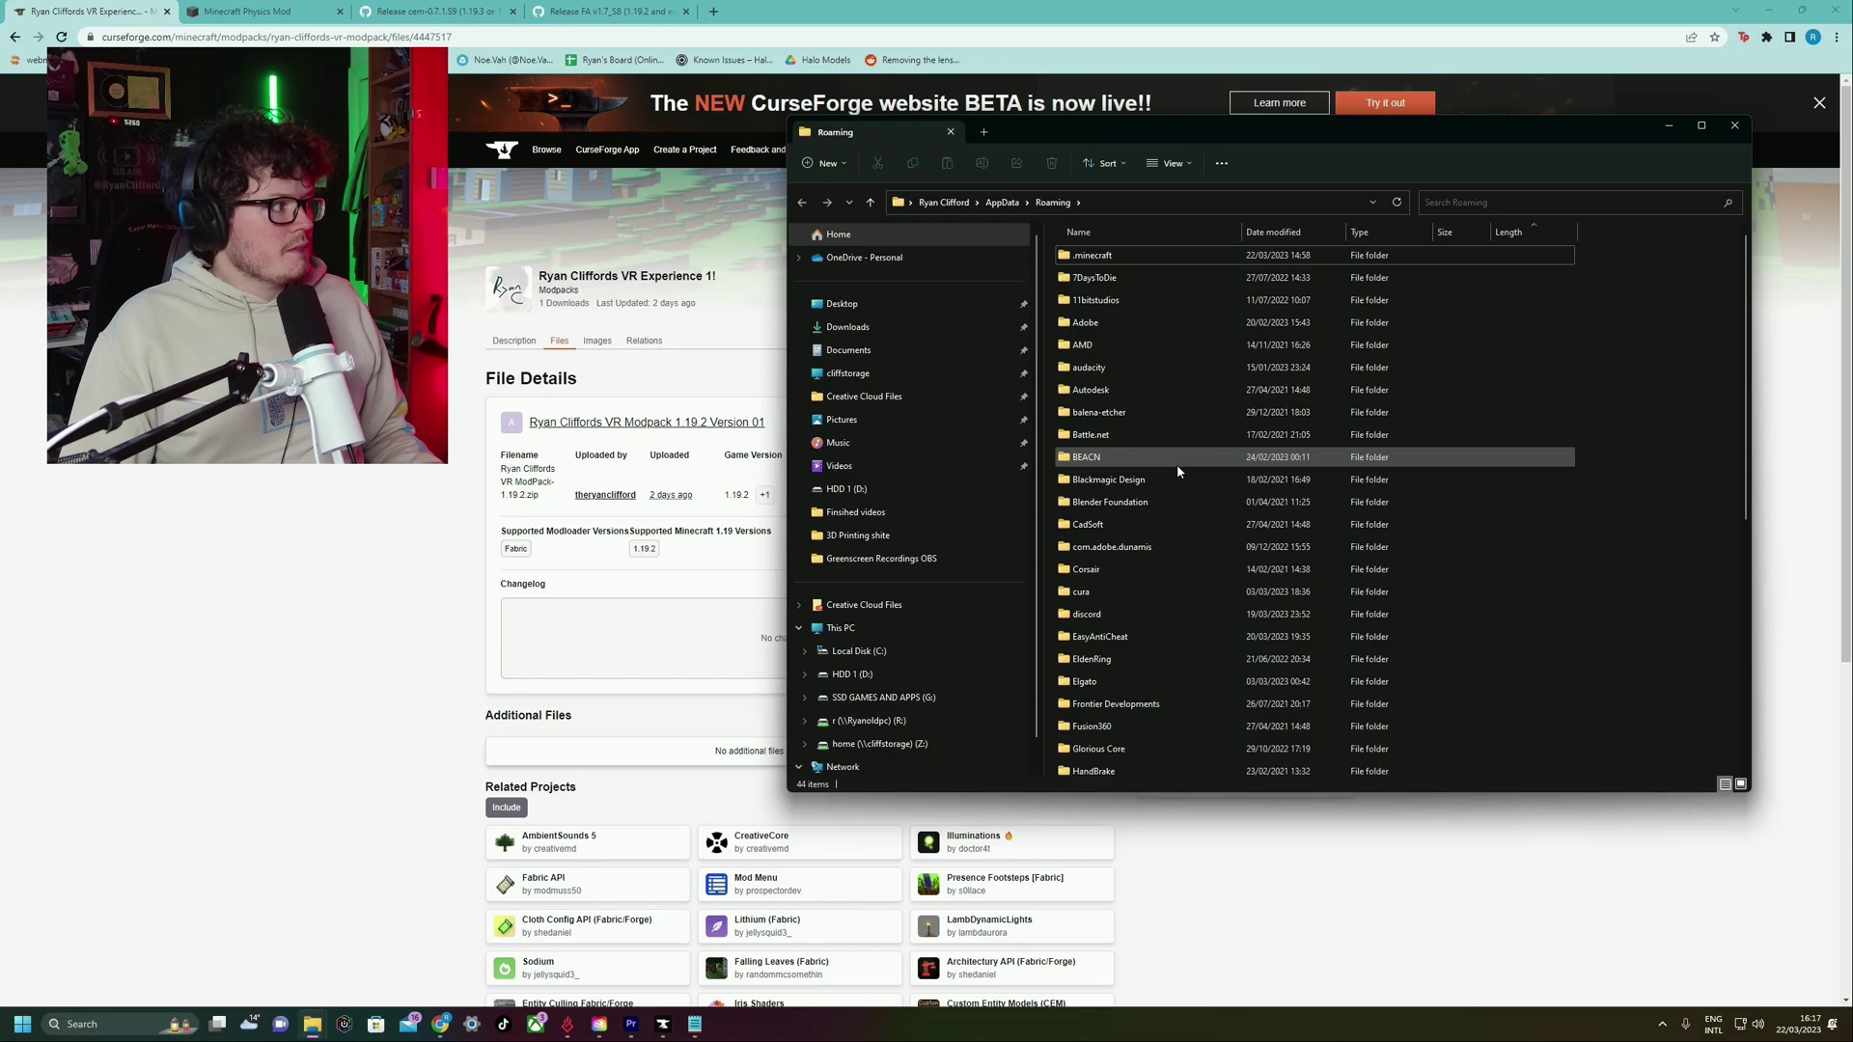
pyautogui.doubleClick(1109, 257)
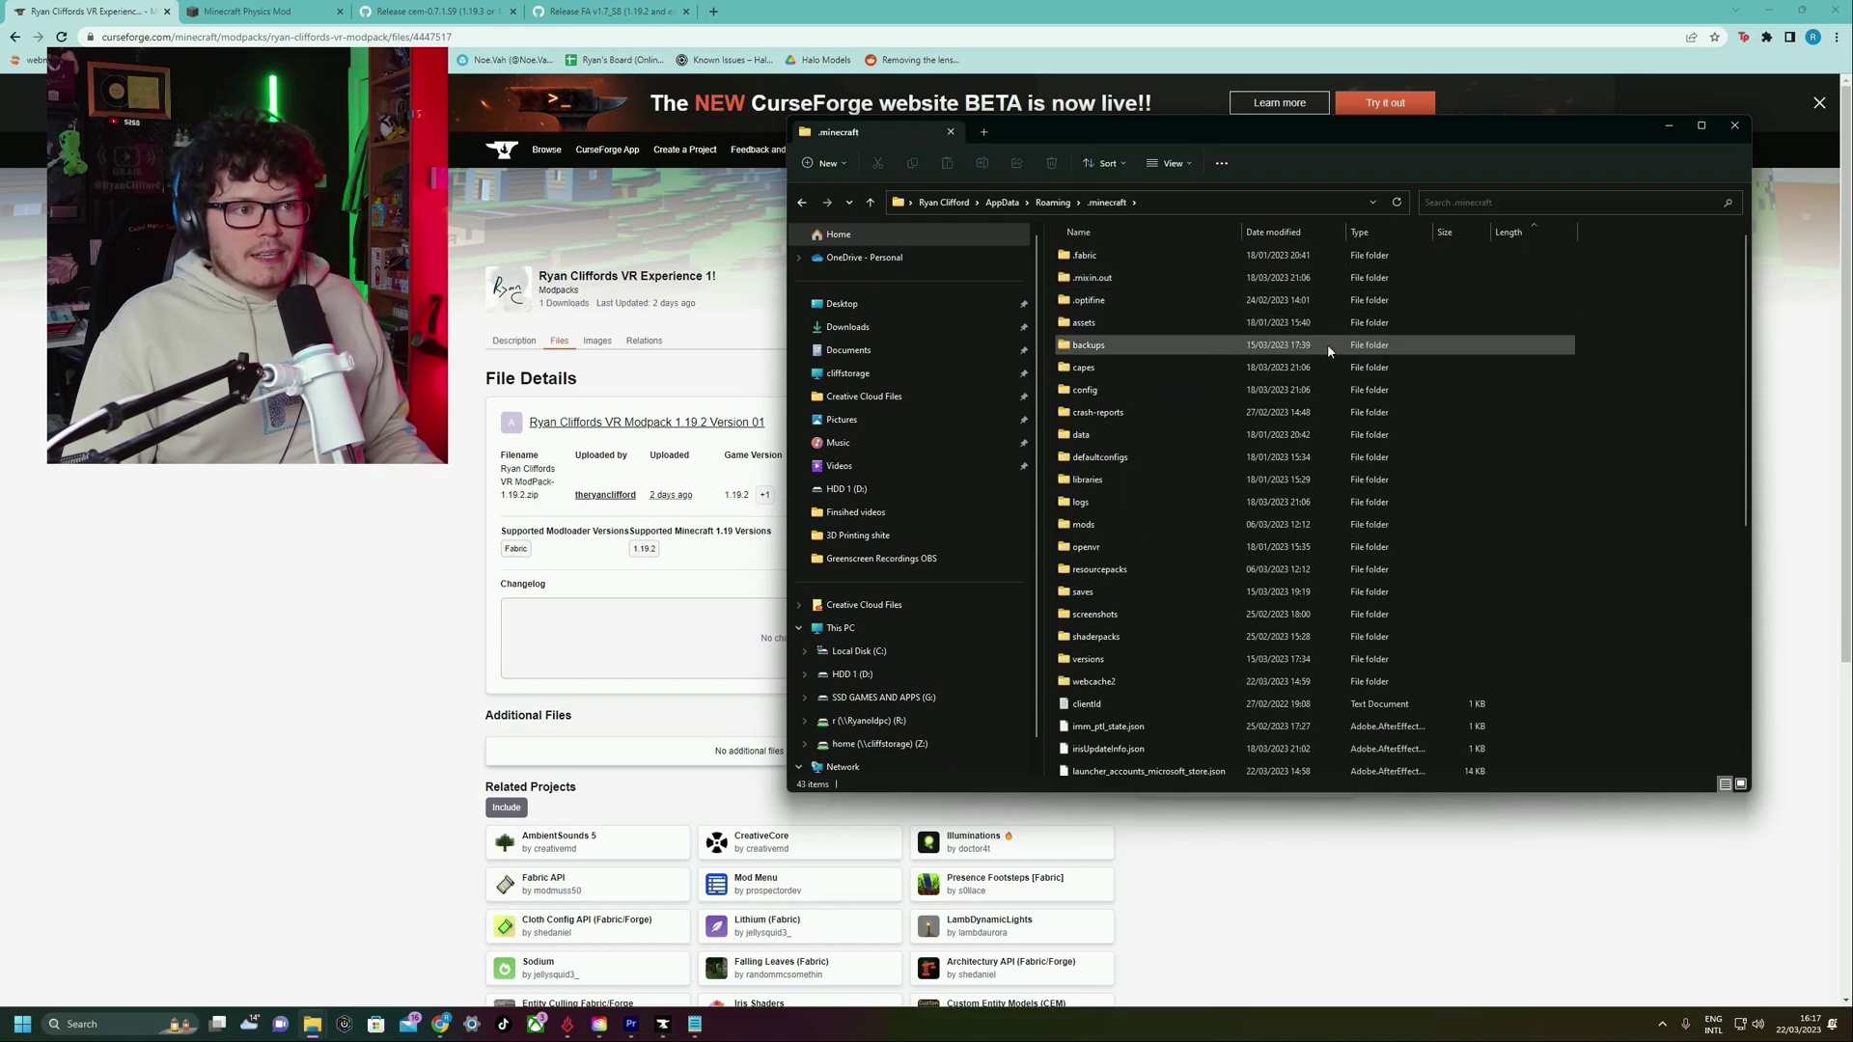
pyautogui.click(1076, 263)
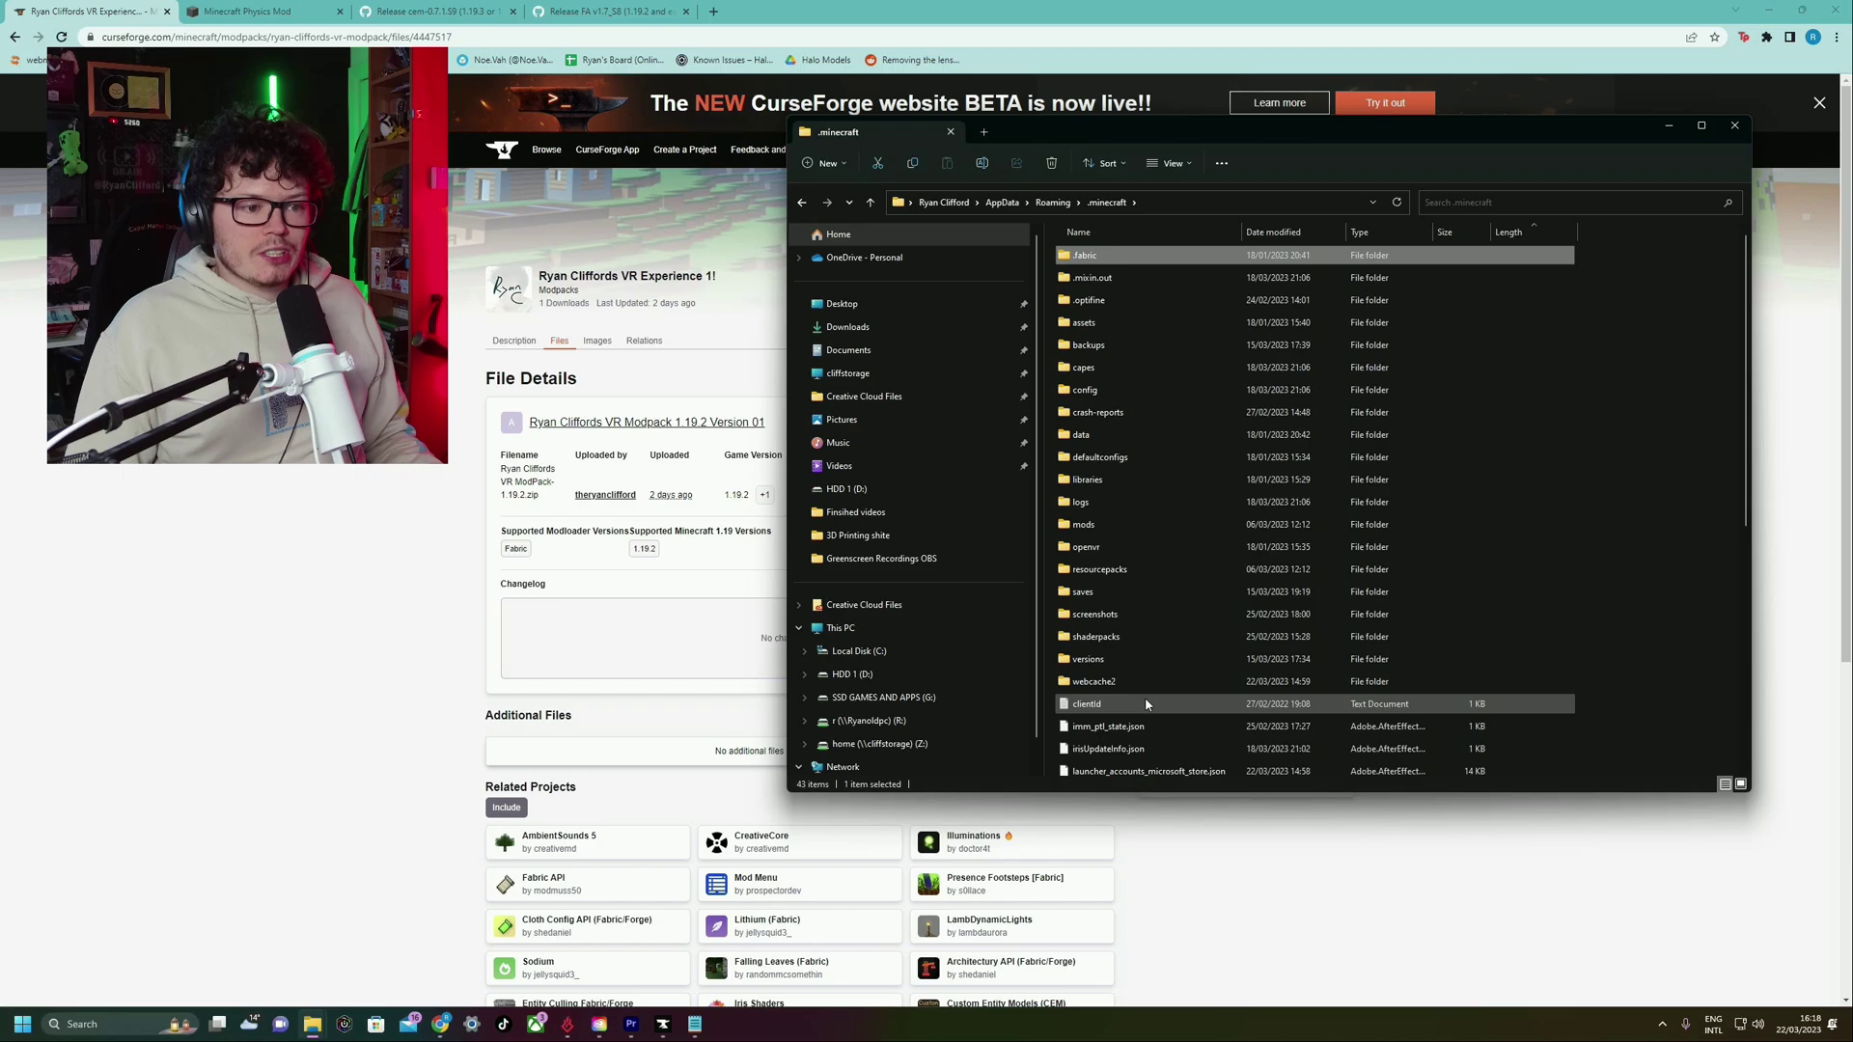
pyautogui.click(1084, 529)
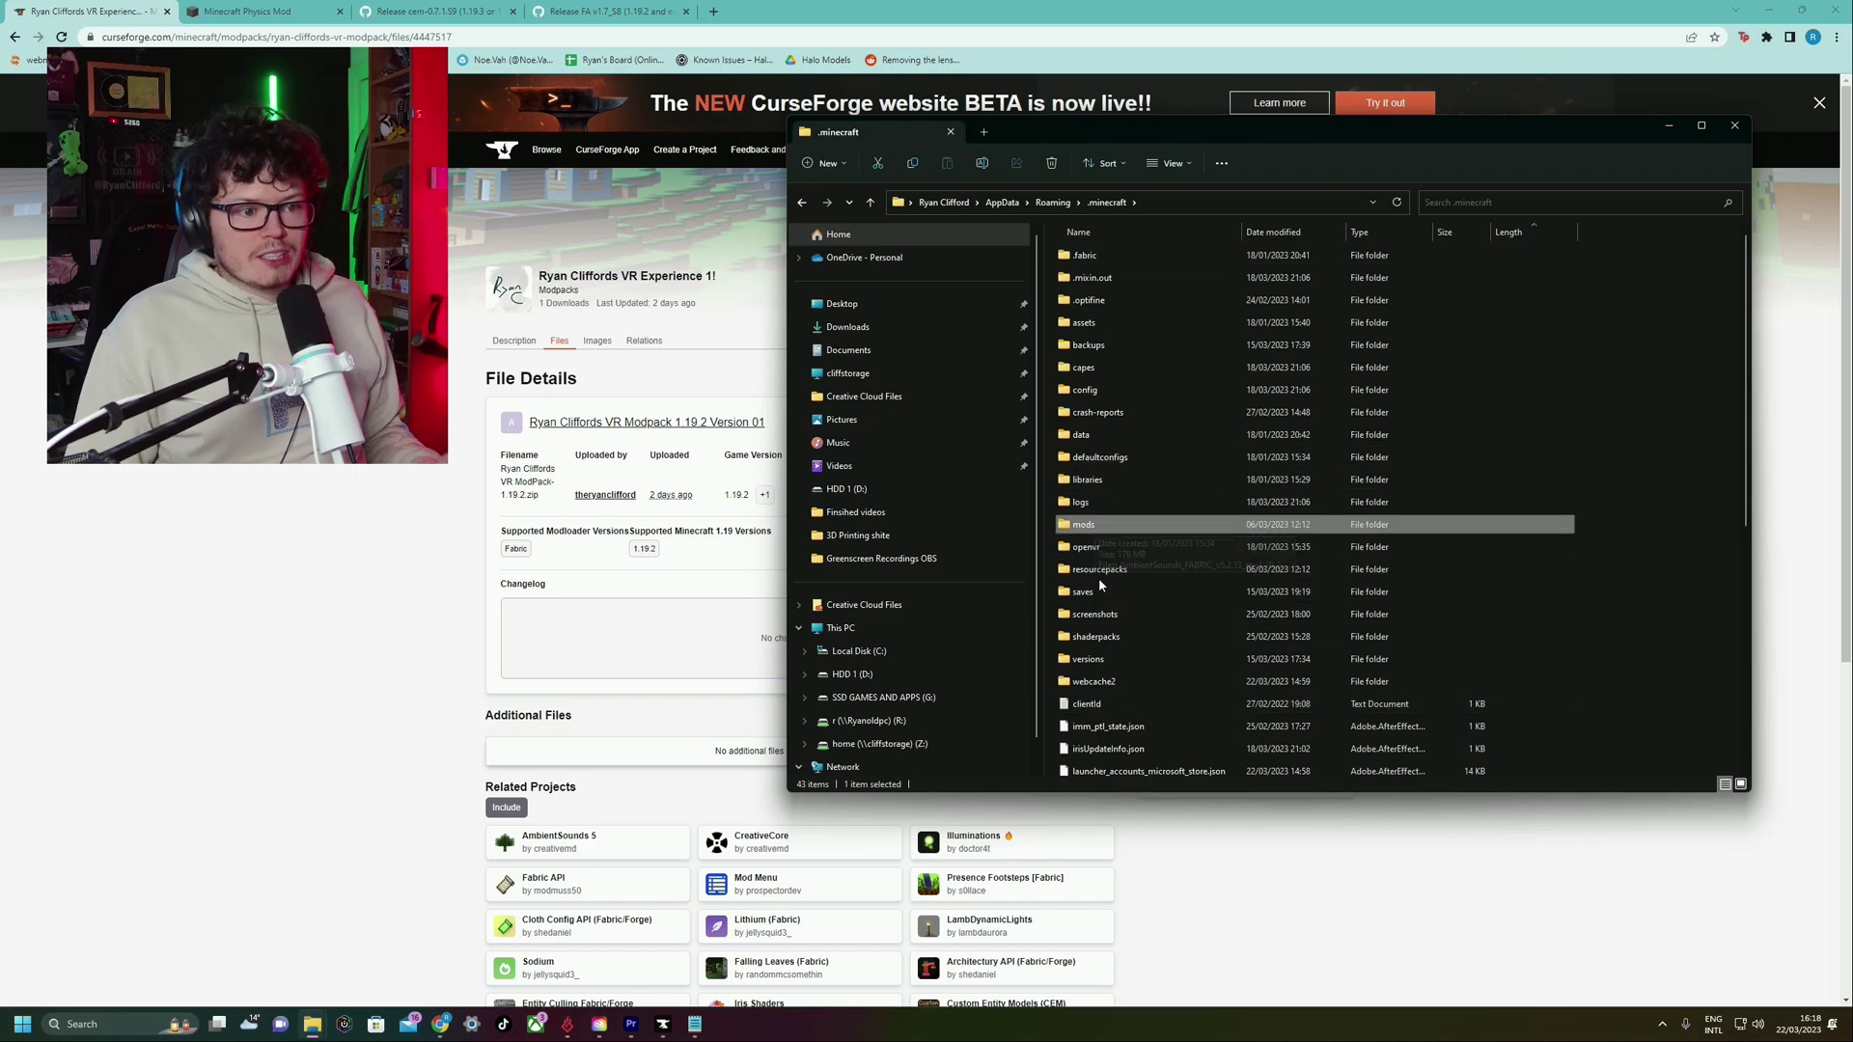
pyautogui.doubleClick(1088, 528)
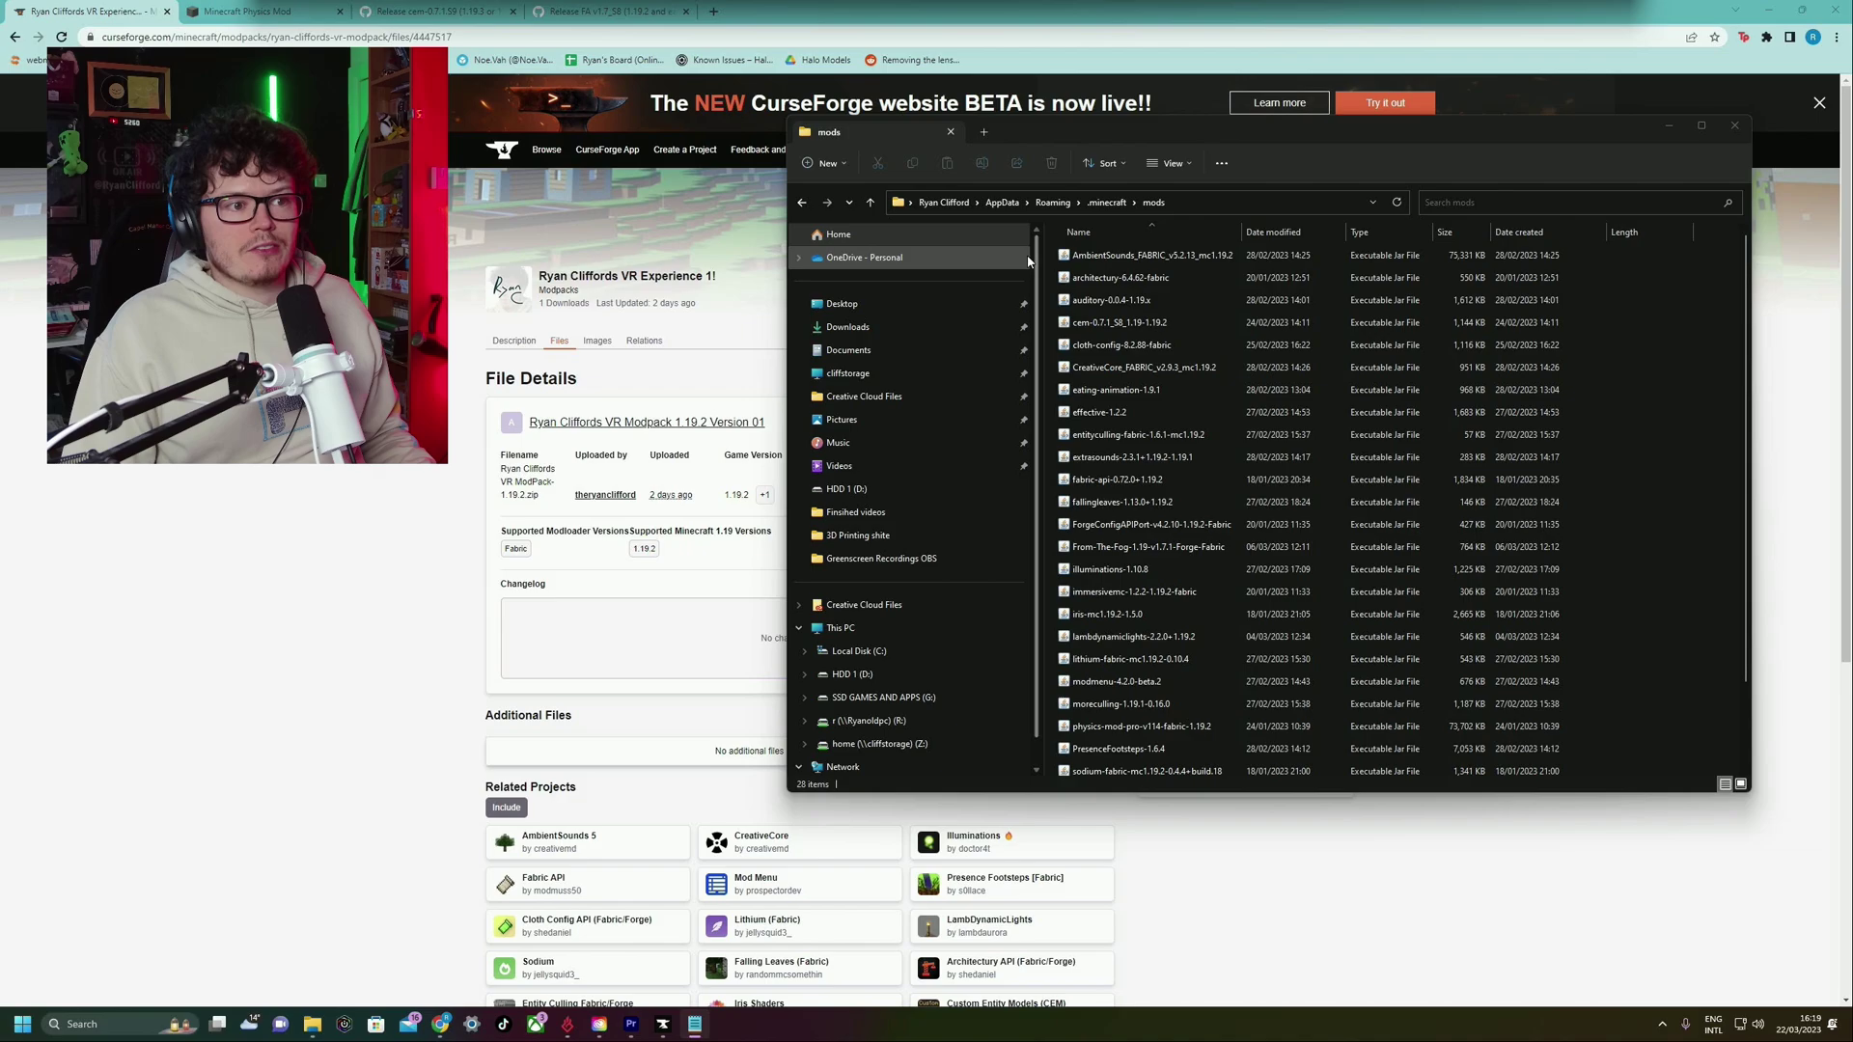
pyautogui.moveTo(1036, 270); pyautogui.dragTo(1041, 293)
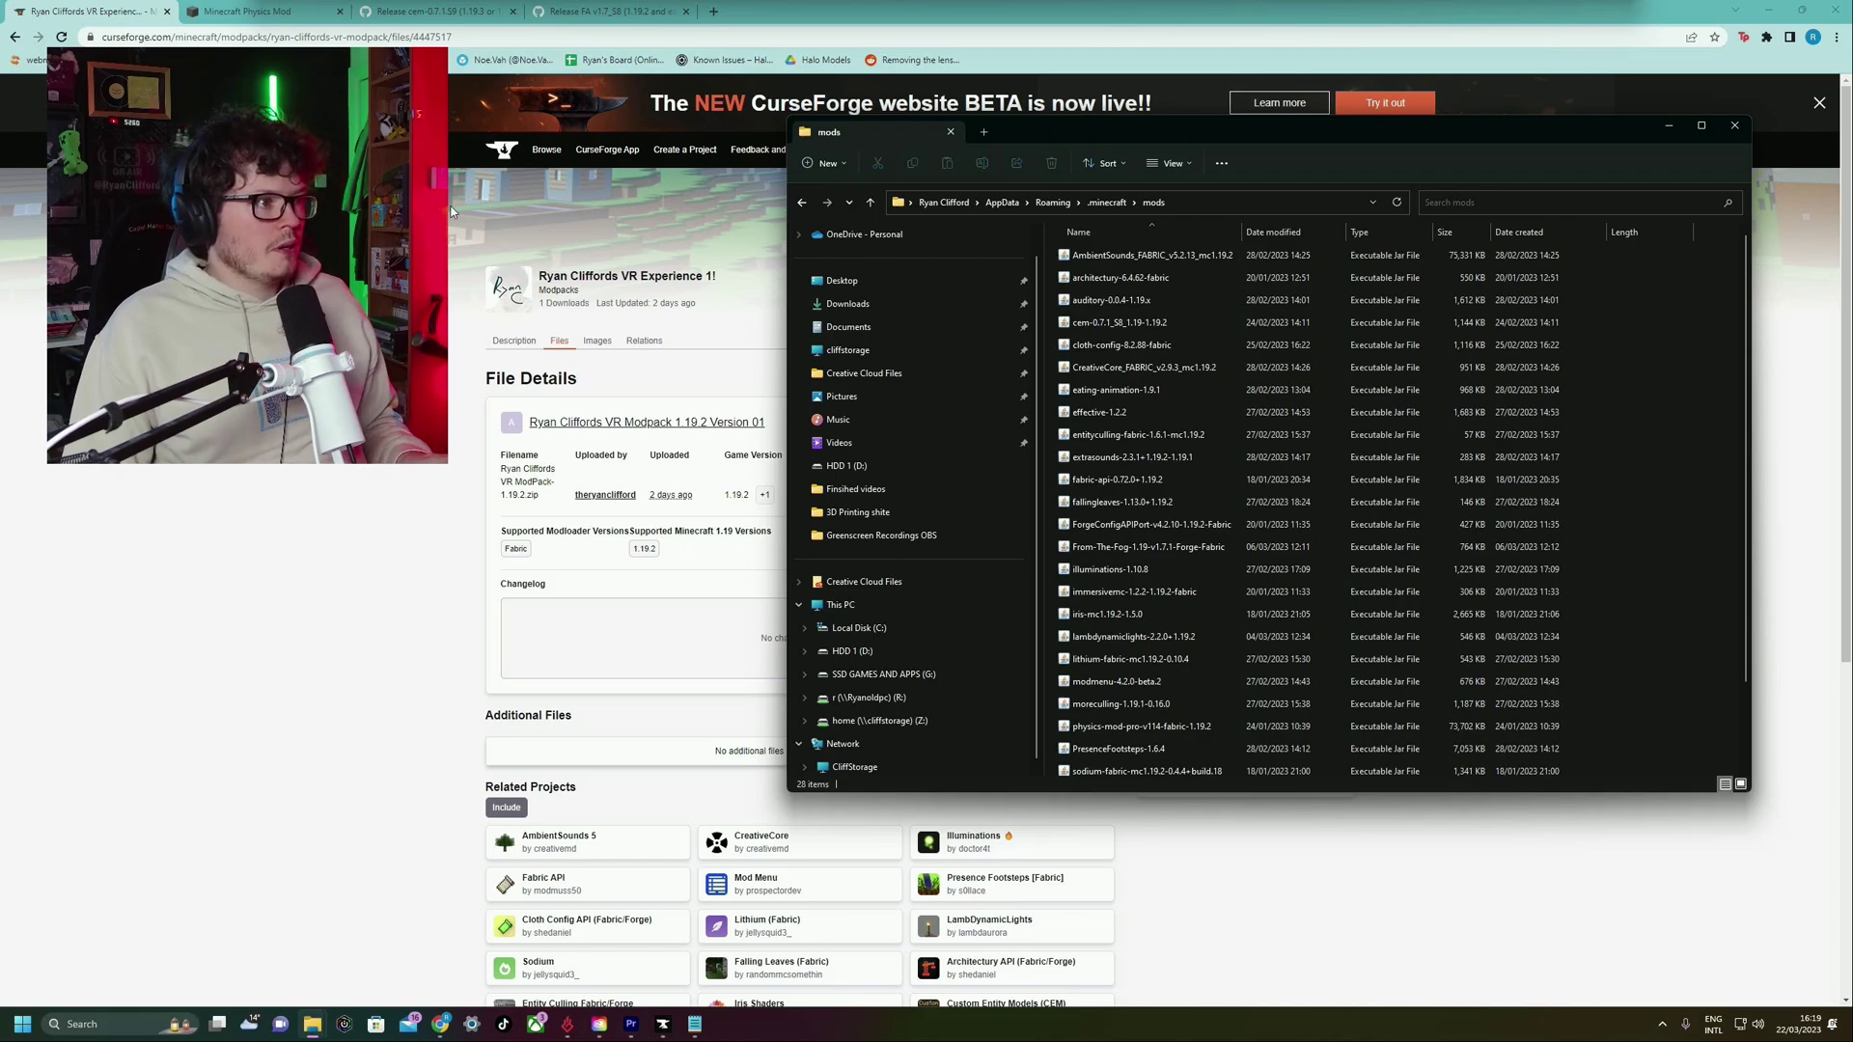
# View the GitHub release pages for cem-0.7.1.S9 and FA v1.7_S8 in the browser
pyautogui.click(443, 15)
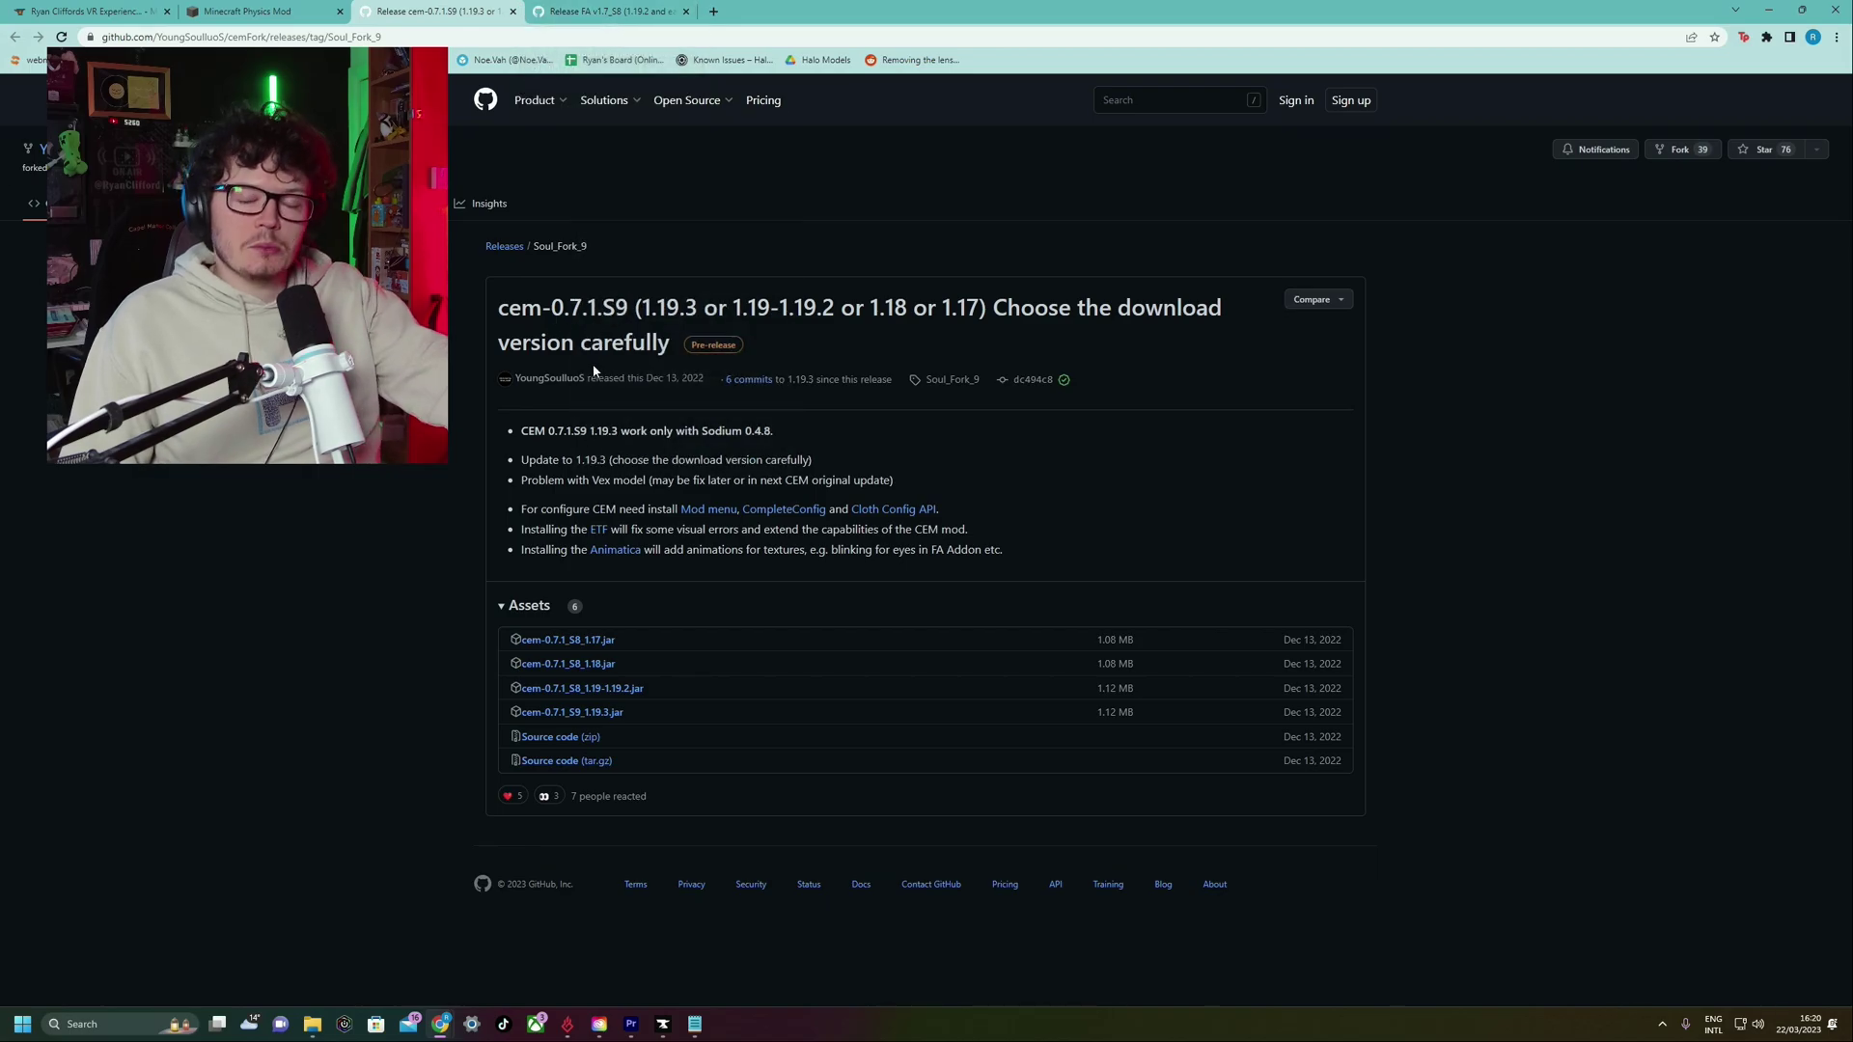
pyautogui.click(579, 11)
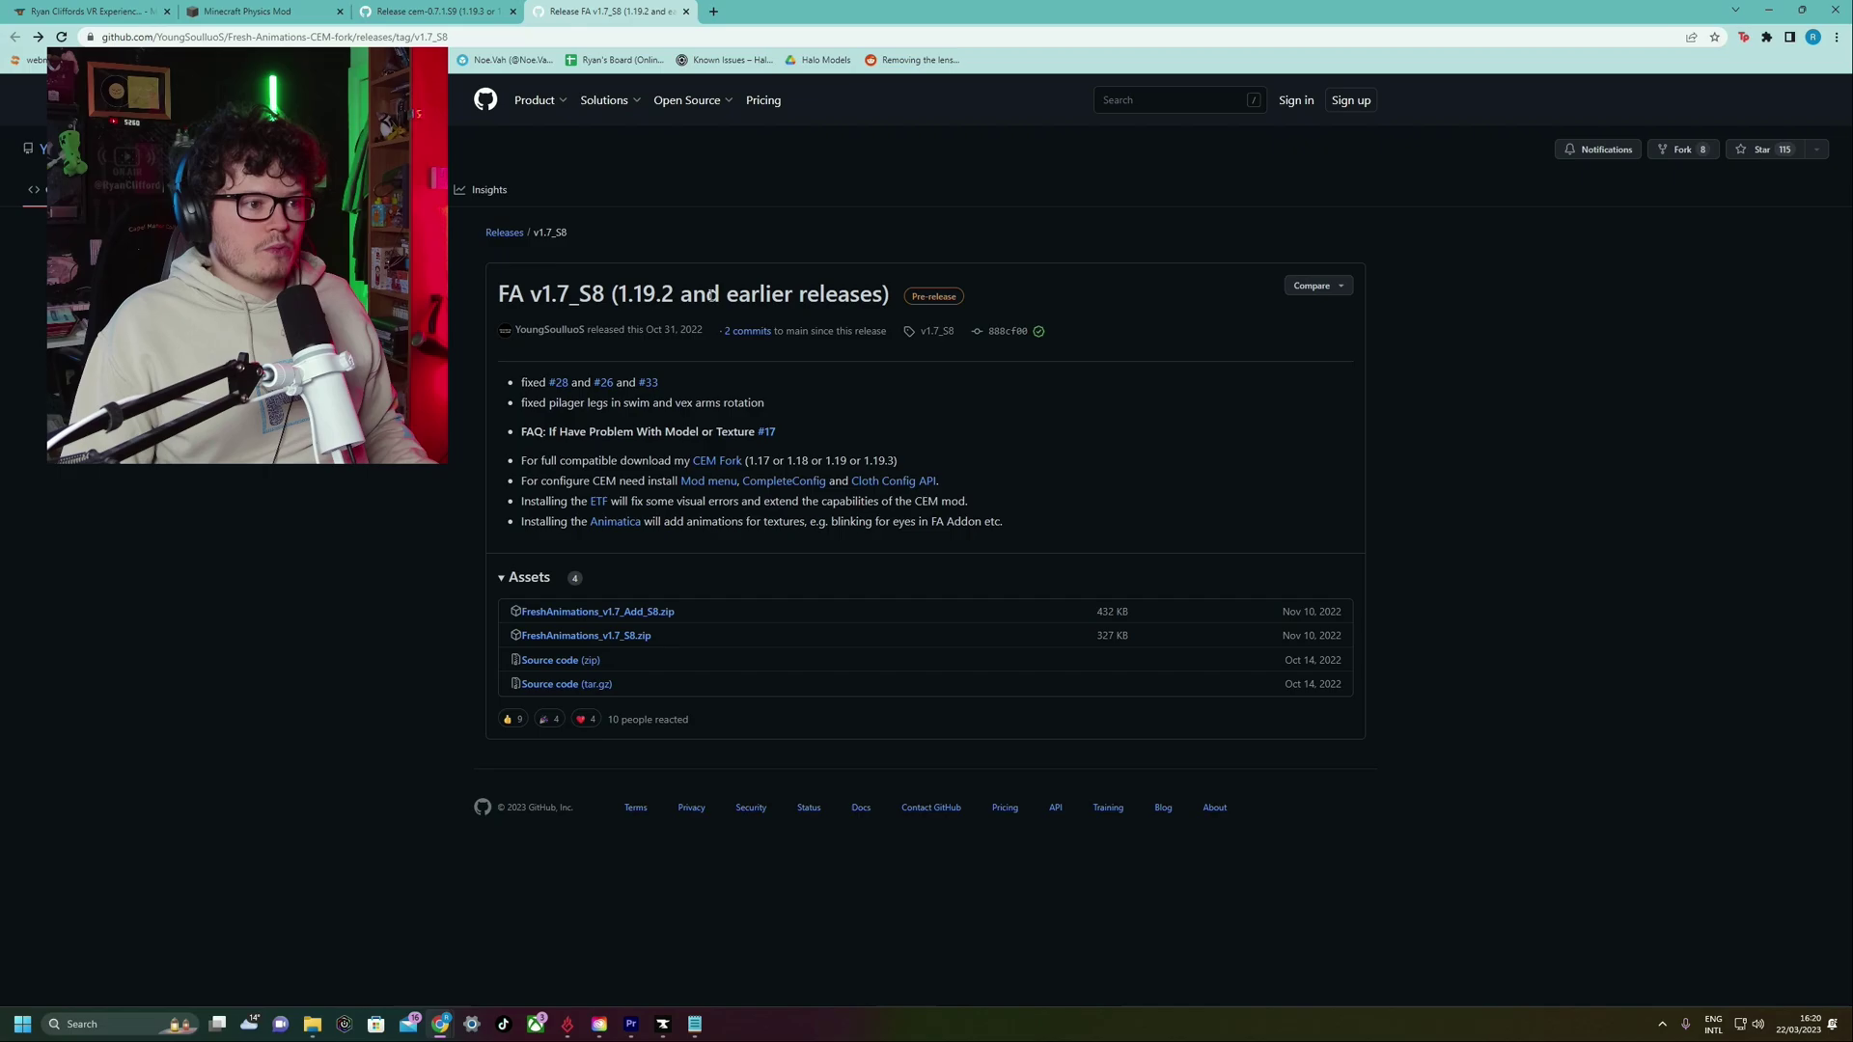
# Switch to CurseForge, open the VR modpack profile's folder and check its mods subfolder
pyautogui.click(662, 1029)
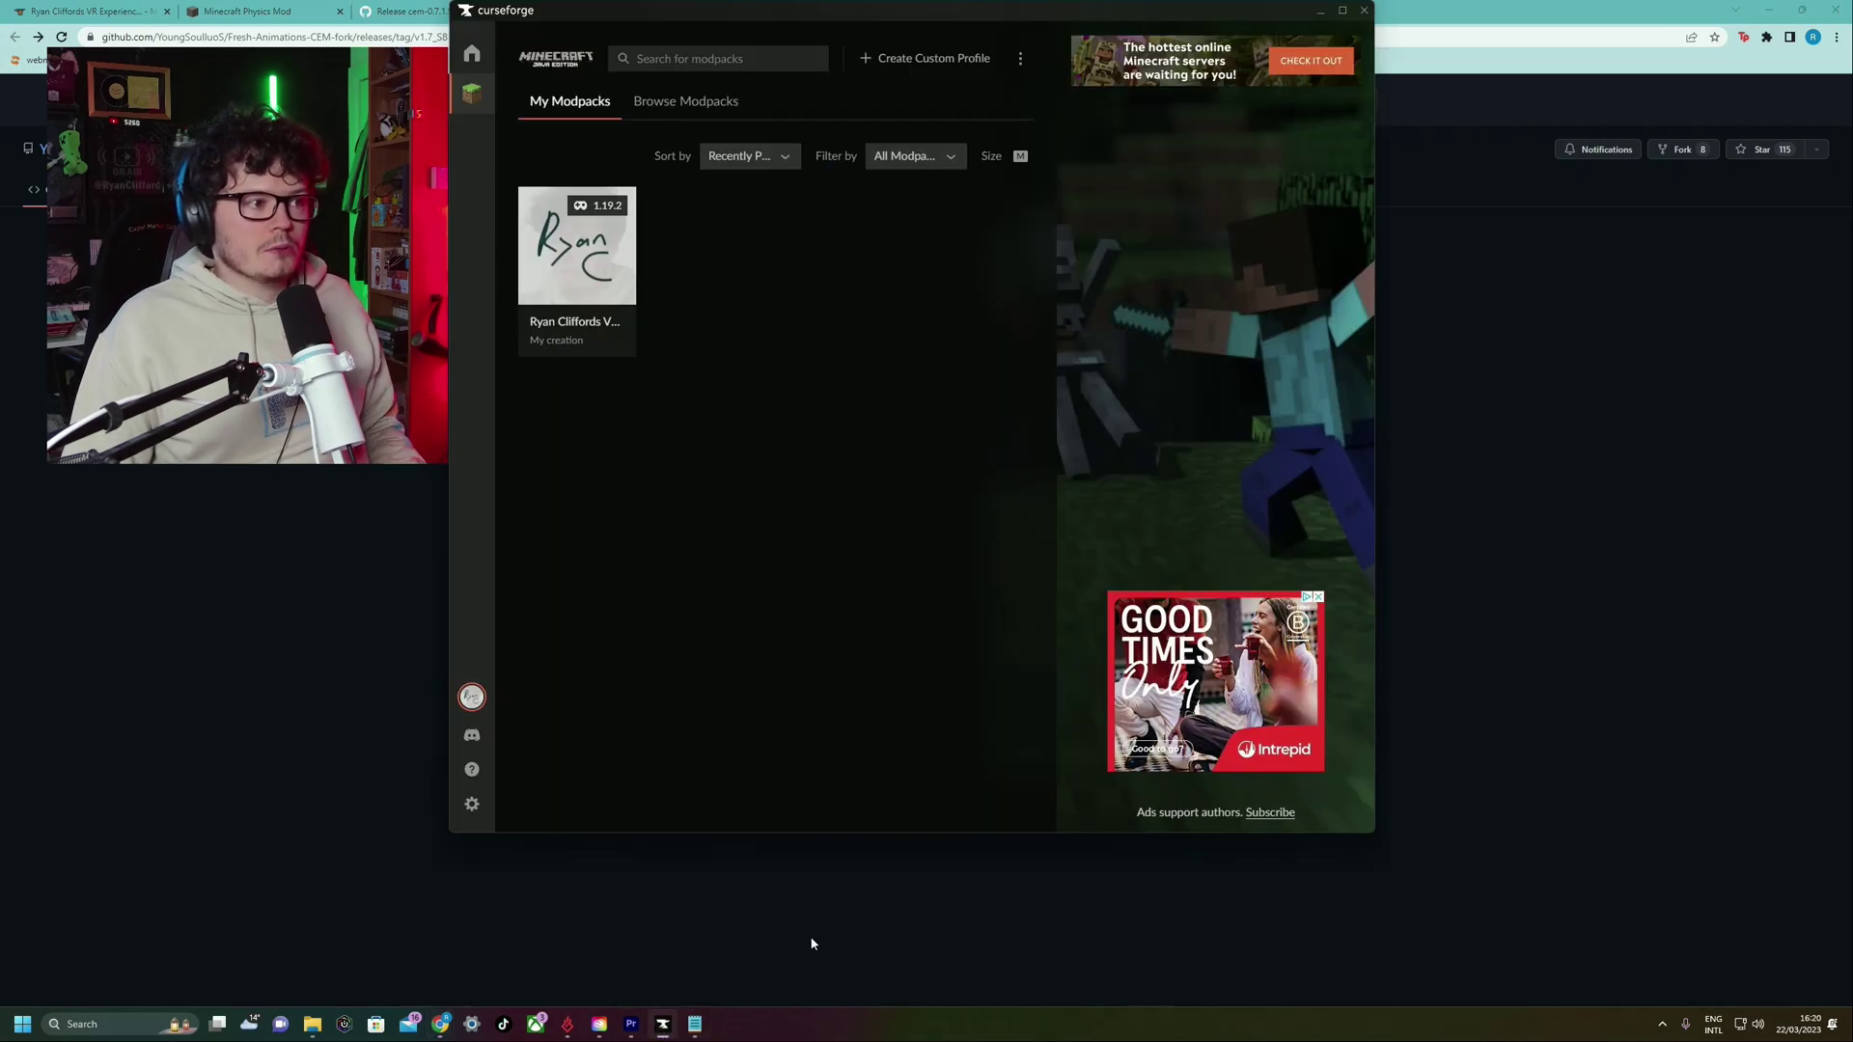
pyautogui.moveTo(612, 311)
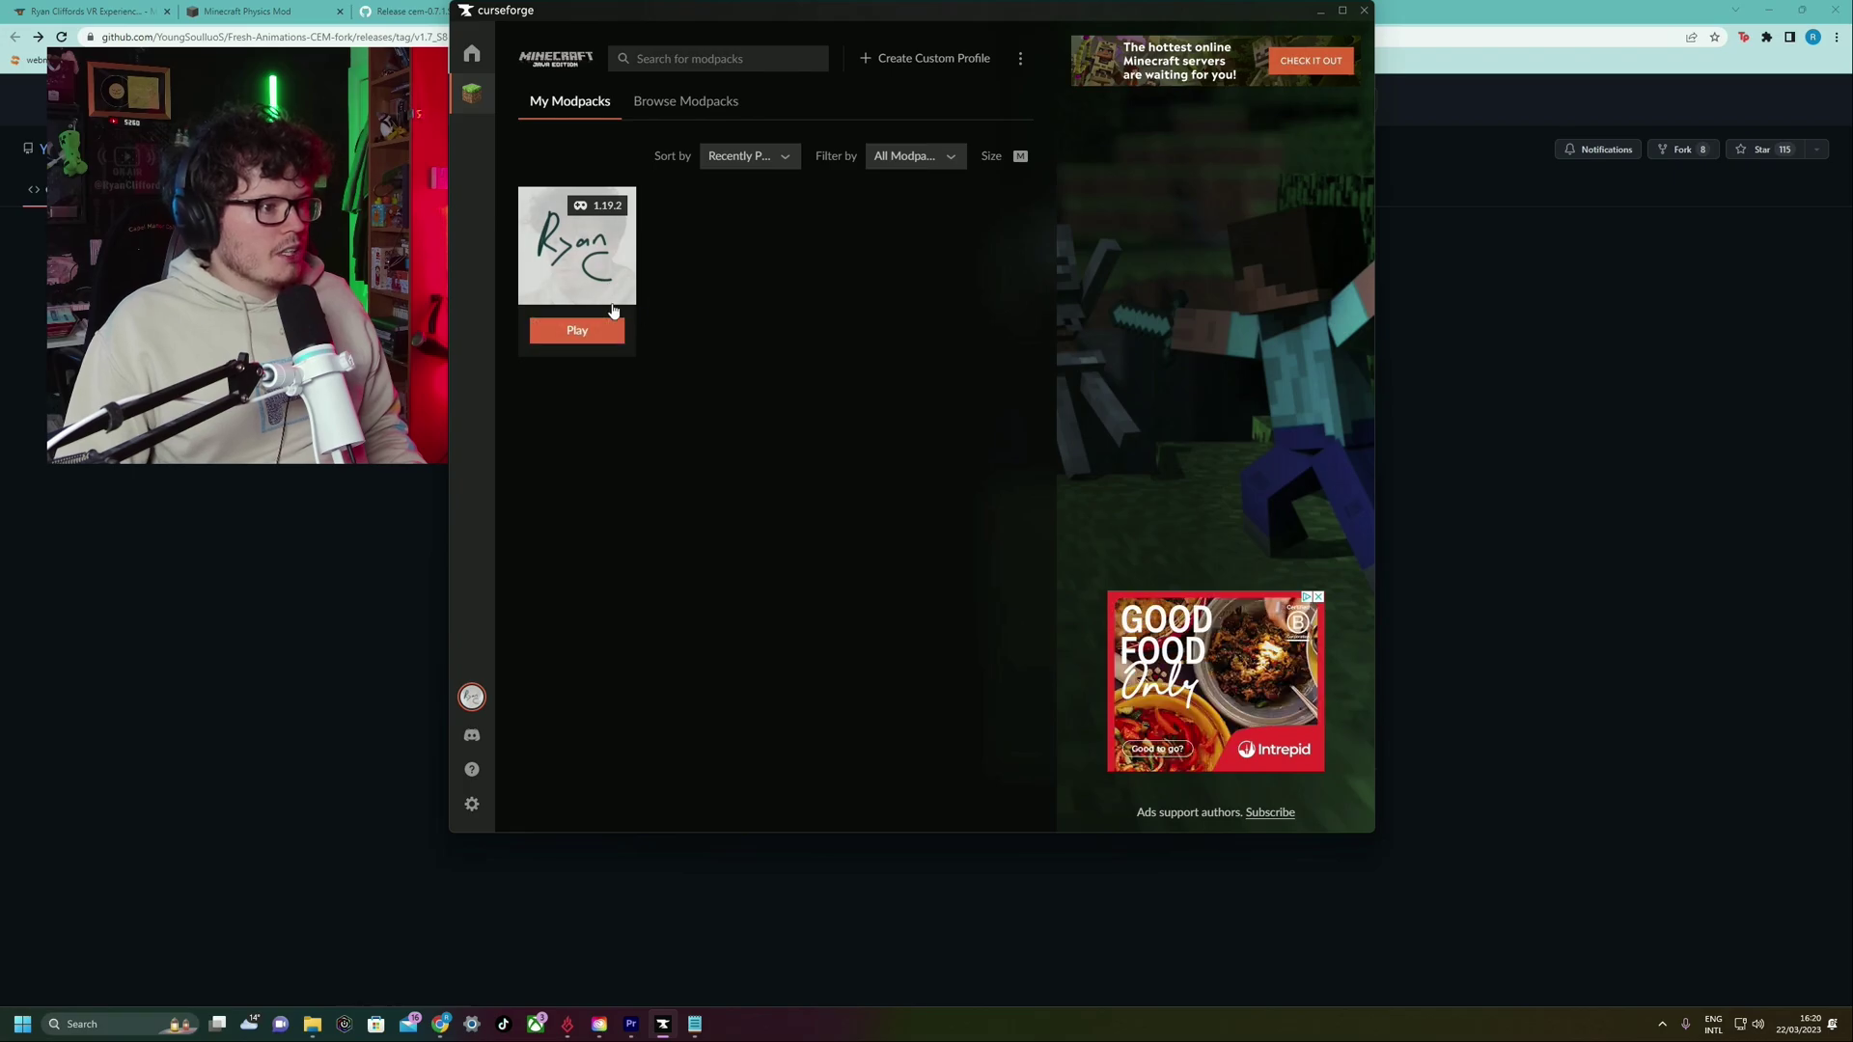
pyautogui.rightClick(578, 258)
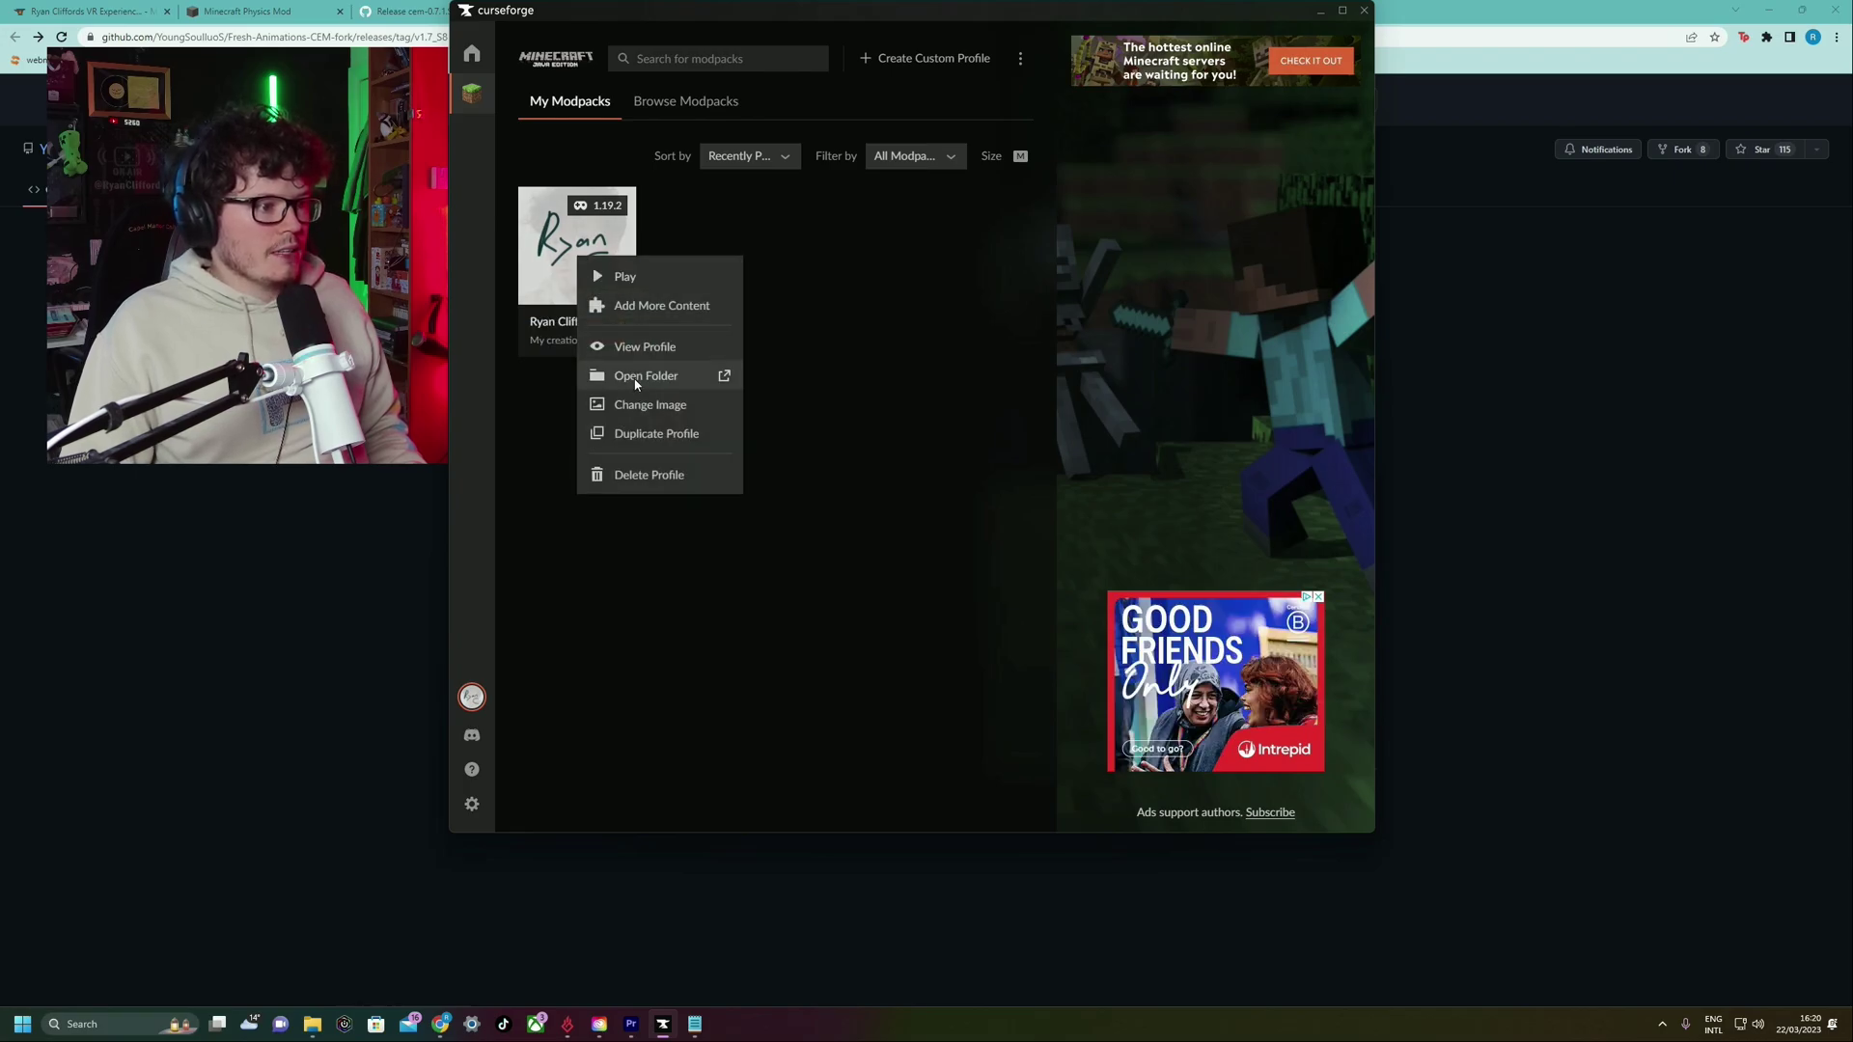
pyautogui.click(636, 376)
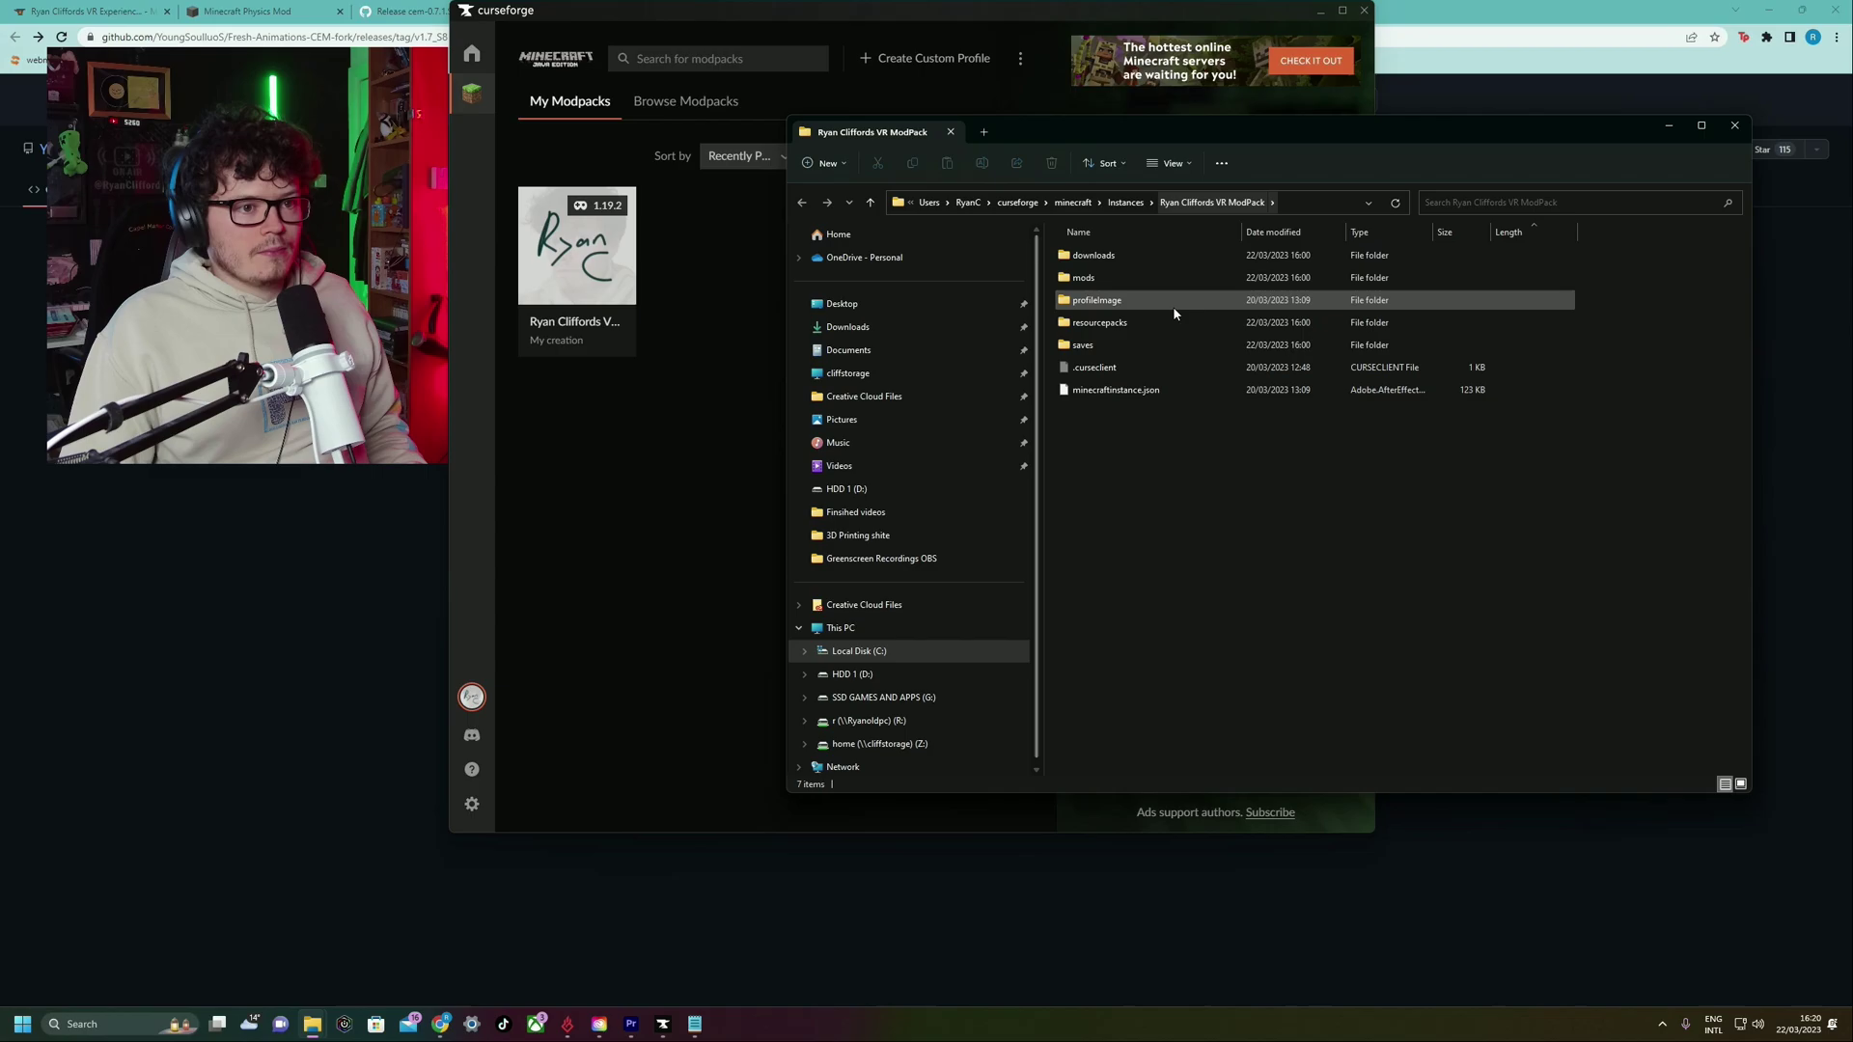
pyautogui.doubleClick(1157, 278)
pyautogui.hotkey('alt', 'Left')
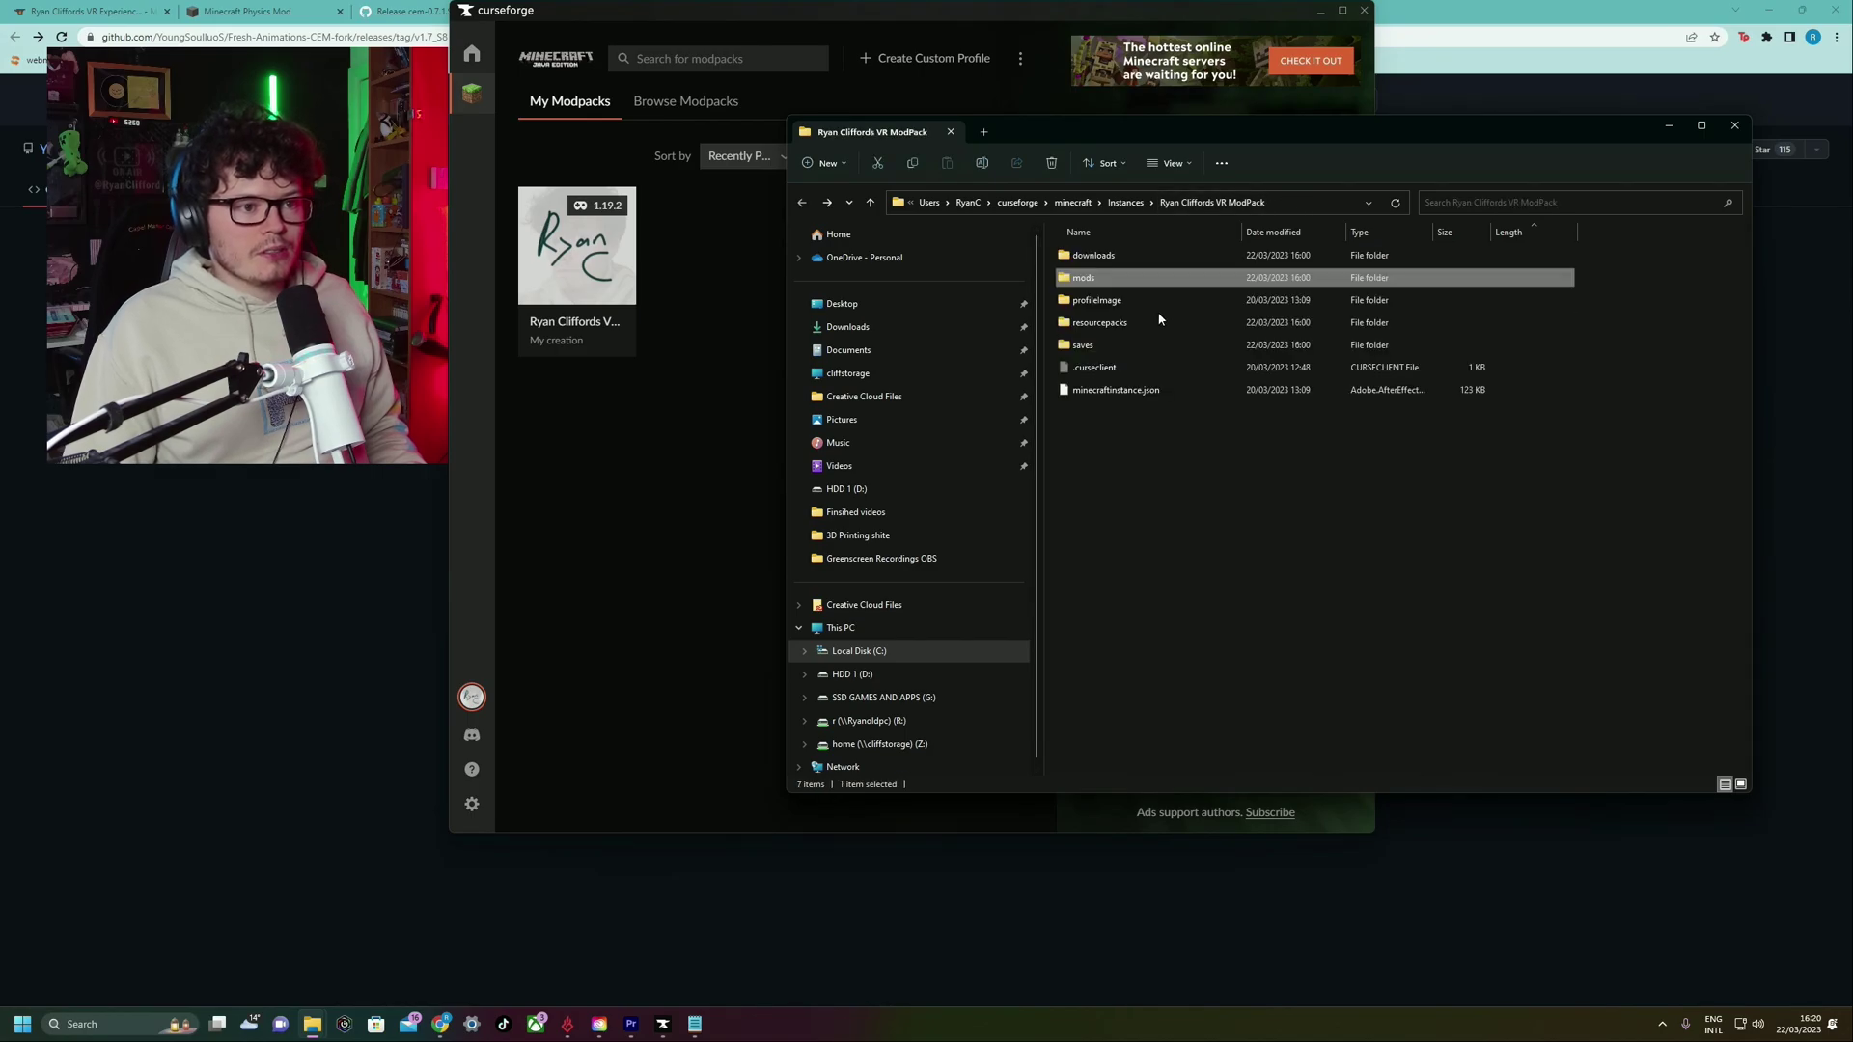
# Check the VR modpack profile's resourcepacks folder, and select the cem-0.7.1 file in its mods folder
pyautogui.doubleClick(1172, 322)
pyautogui.hotkey('alt', 'Left')
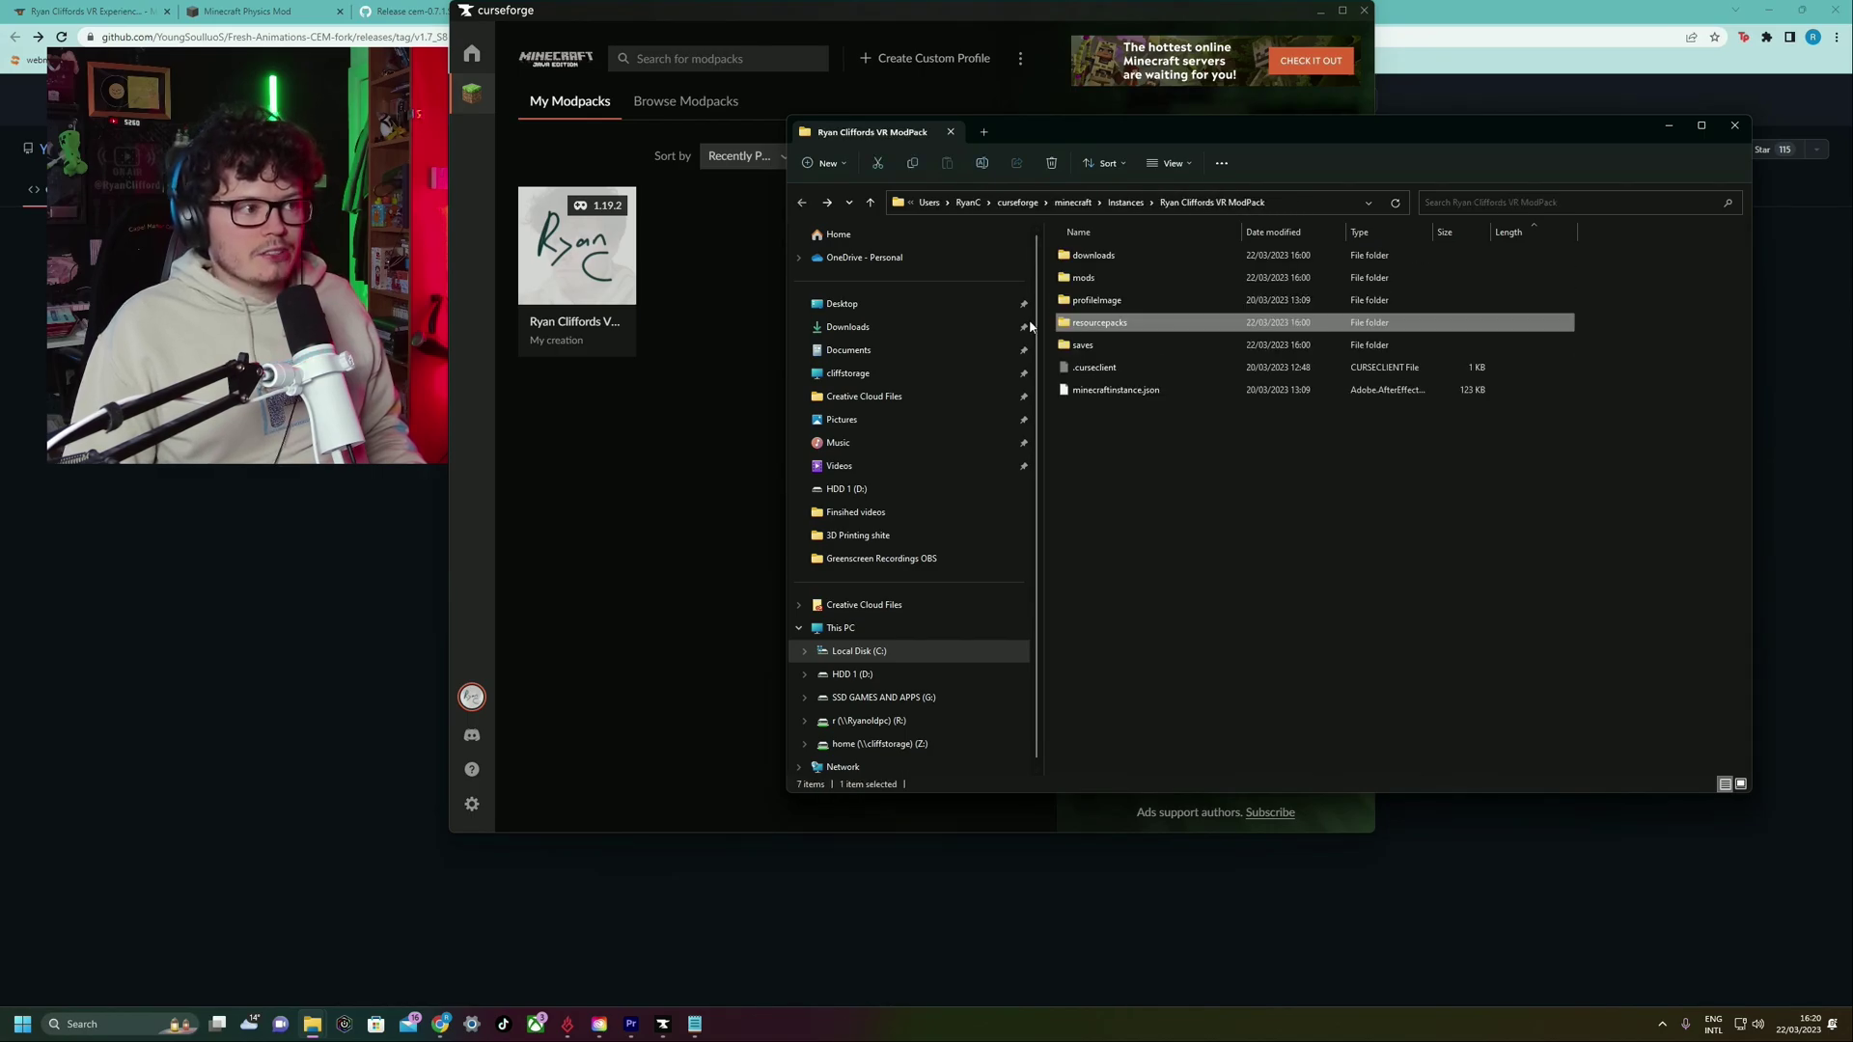
pyautogui.click(1085, 277)
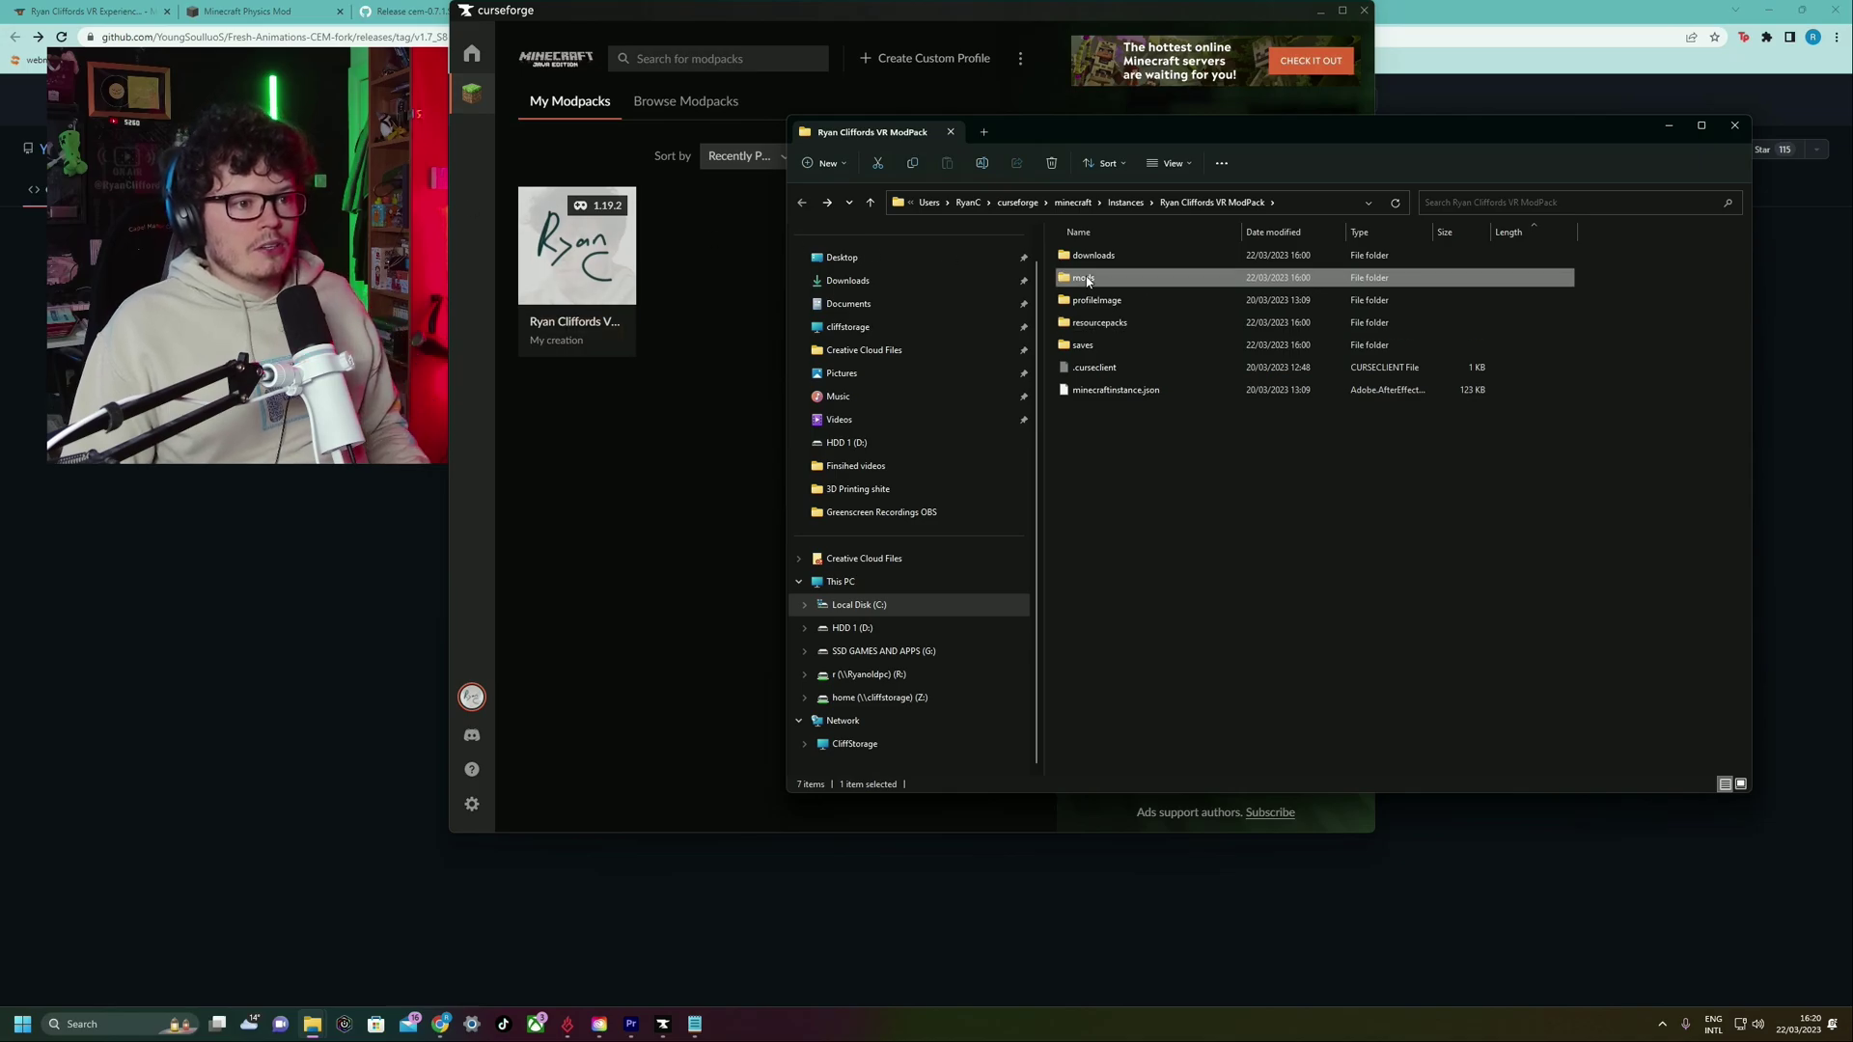
pyautogui.doubleClick(1087, 280)
pyautogui.click(1089, 328)
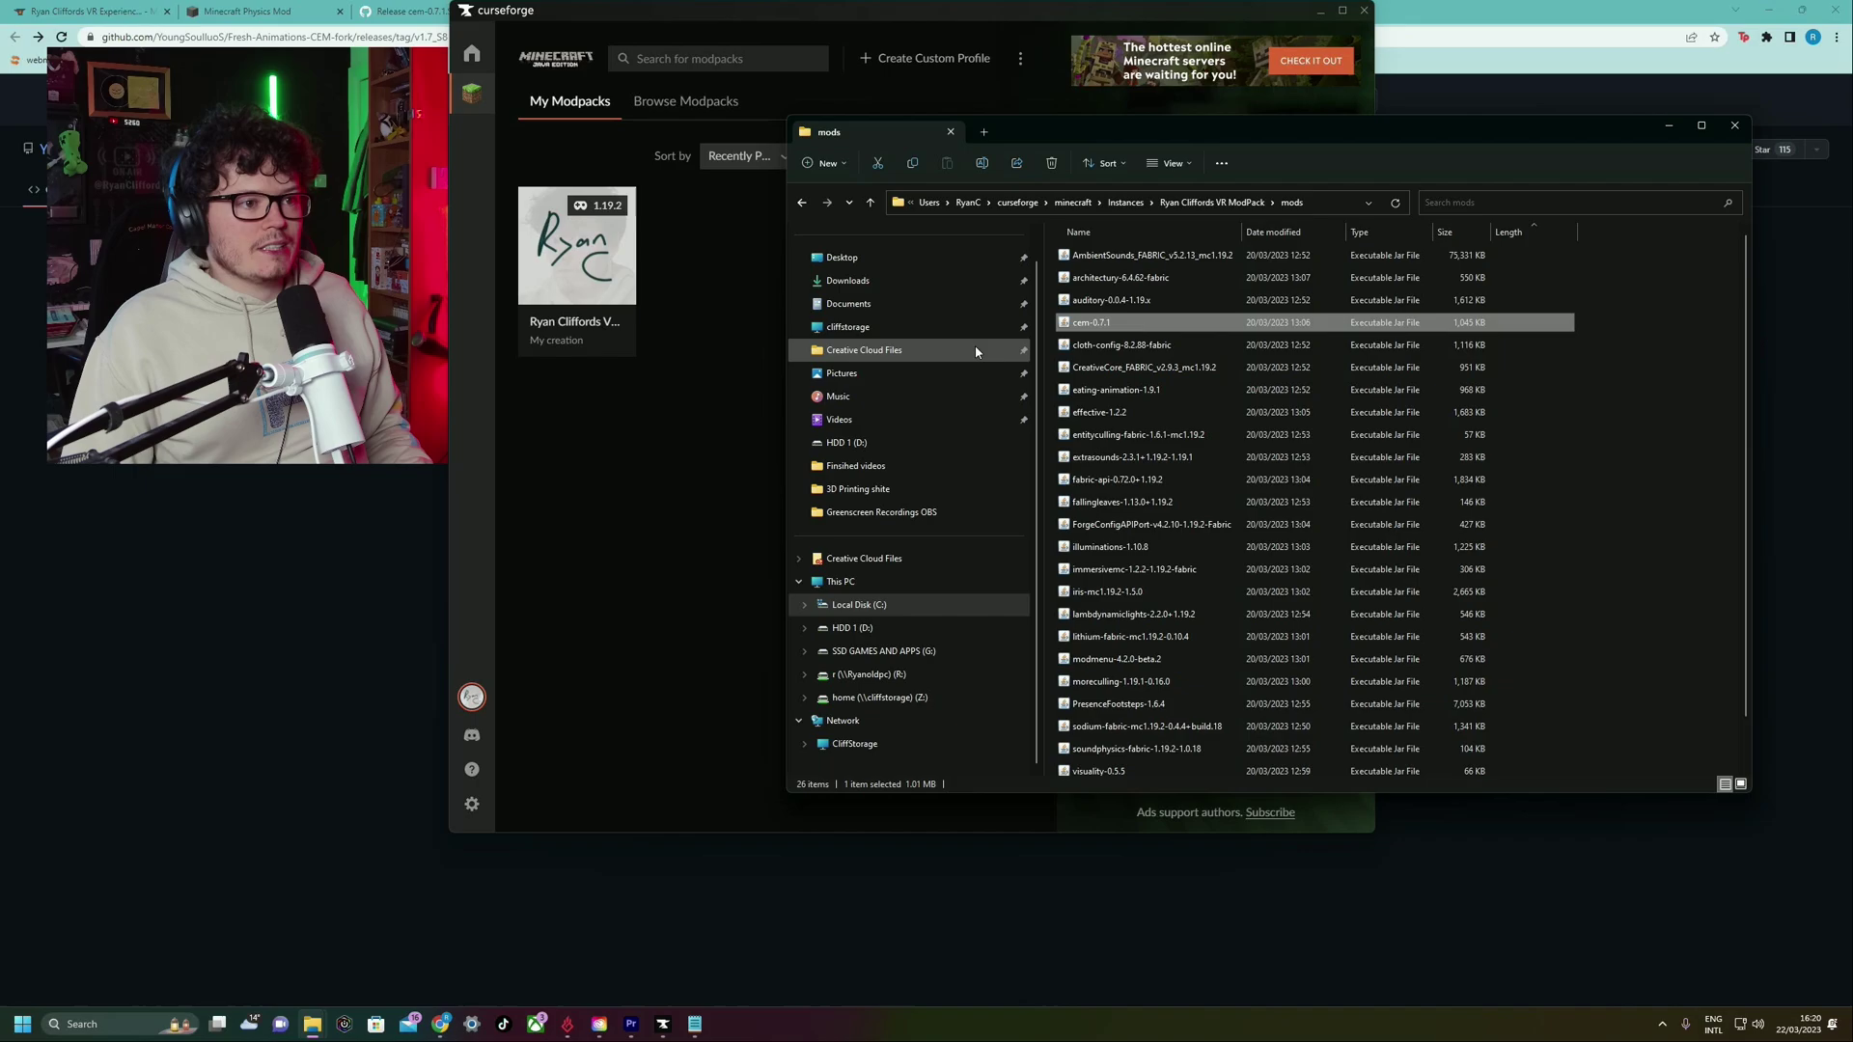
pyautogui.hotkey('alt', 'Up')
# View the FA v1.7_S8 release page, and check the VR modpack profile's resourcepacks folder again
pyautogui.hotkey('alt', 'Tab')
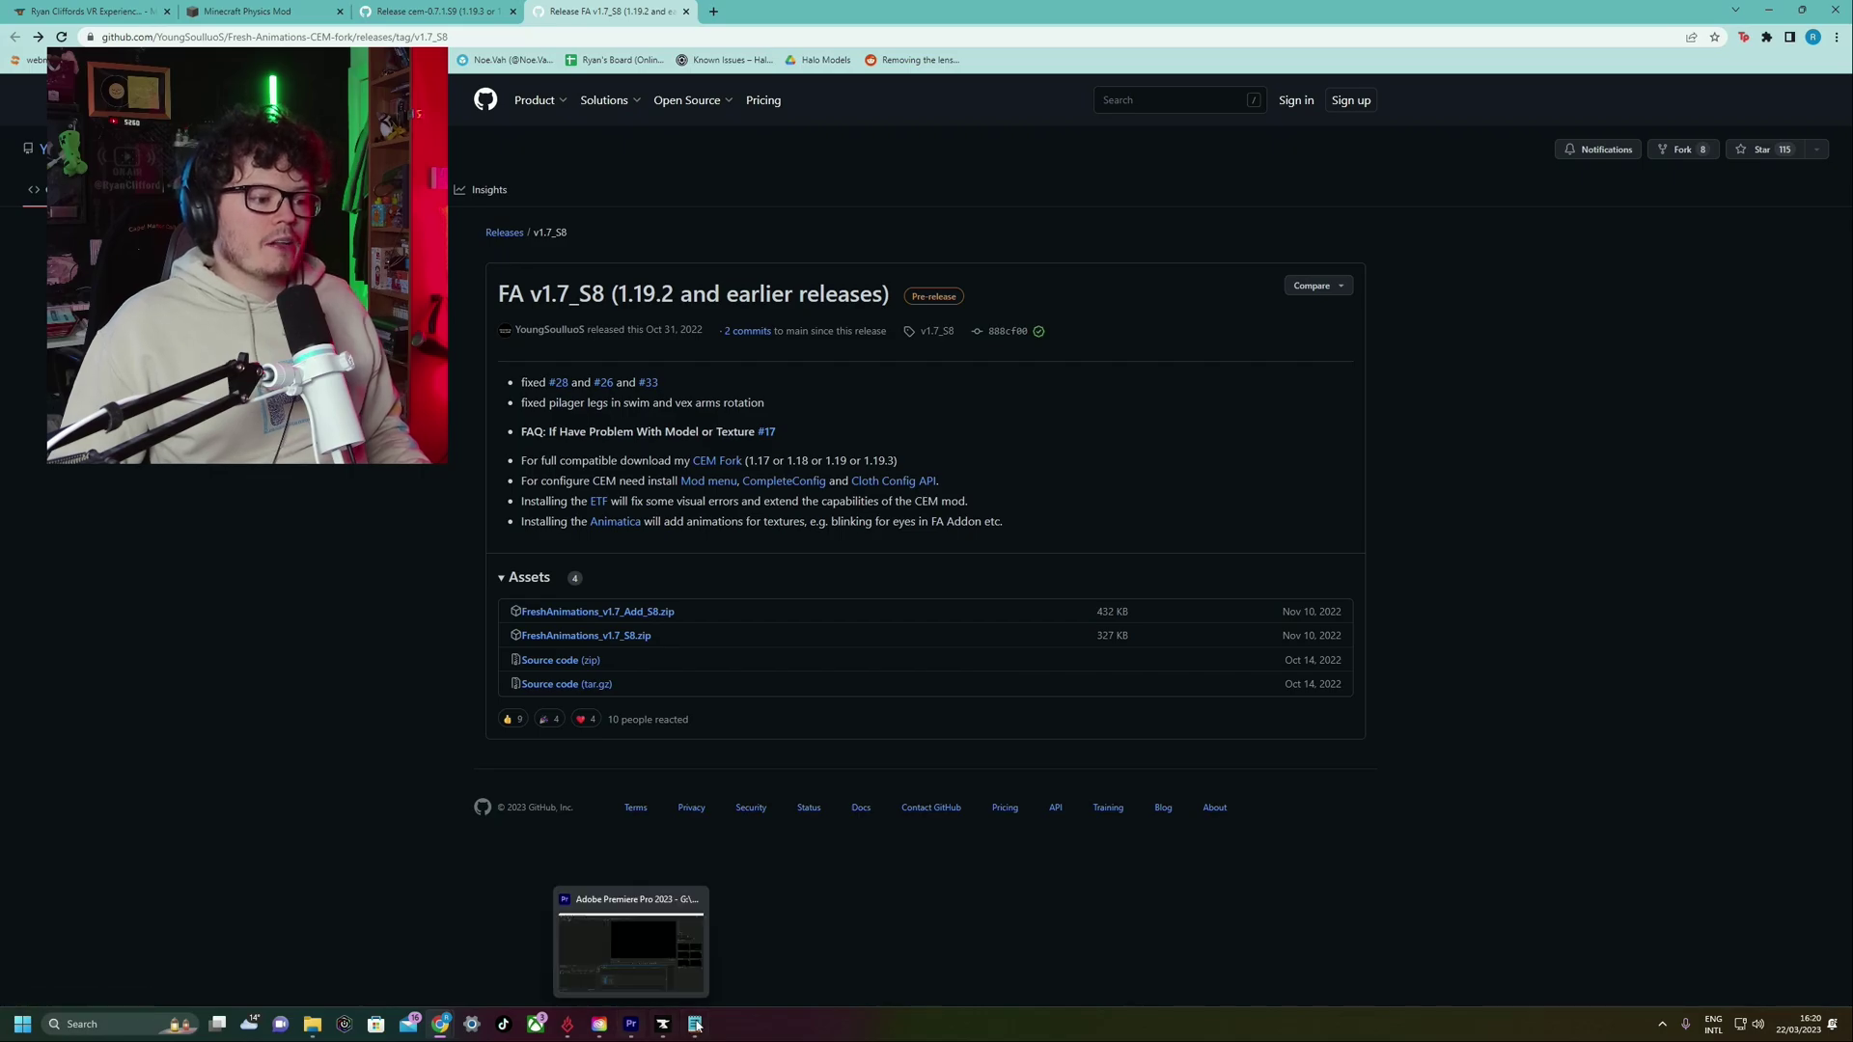
pyautogui.moveTo(312, 1024)
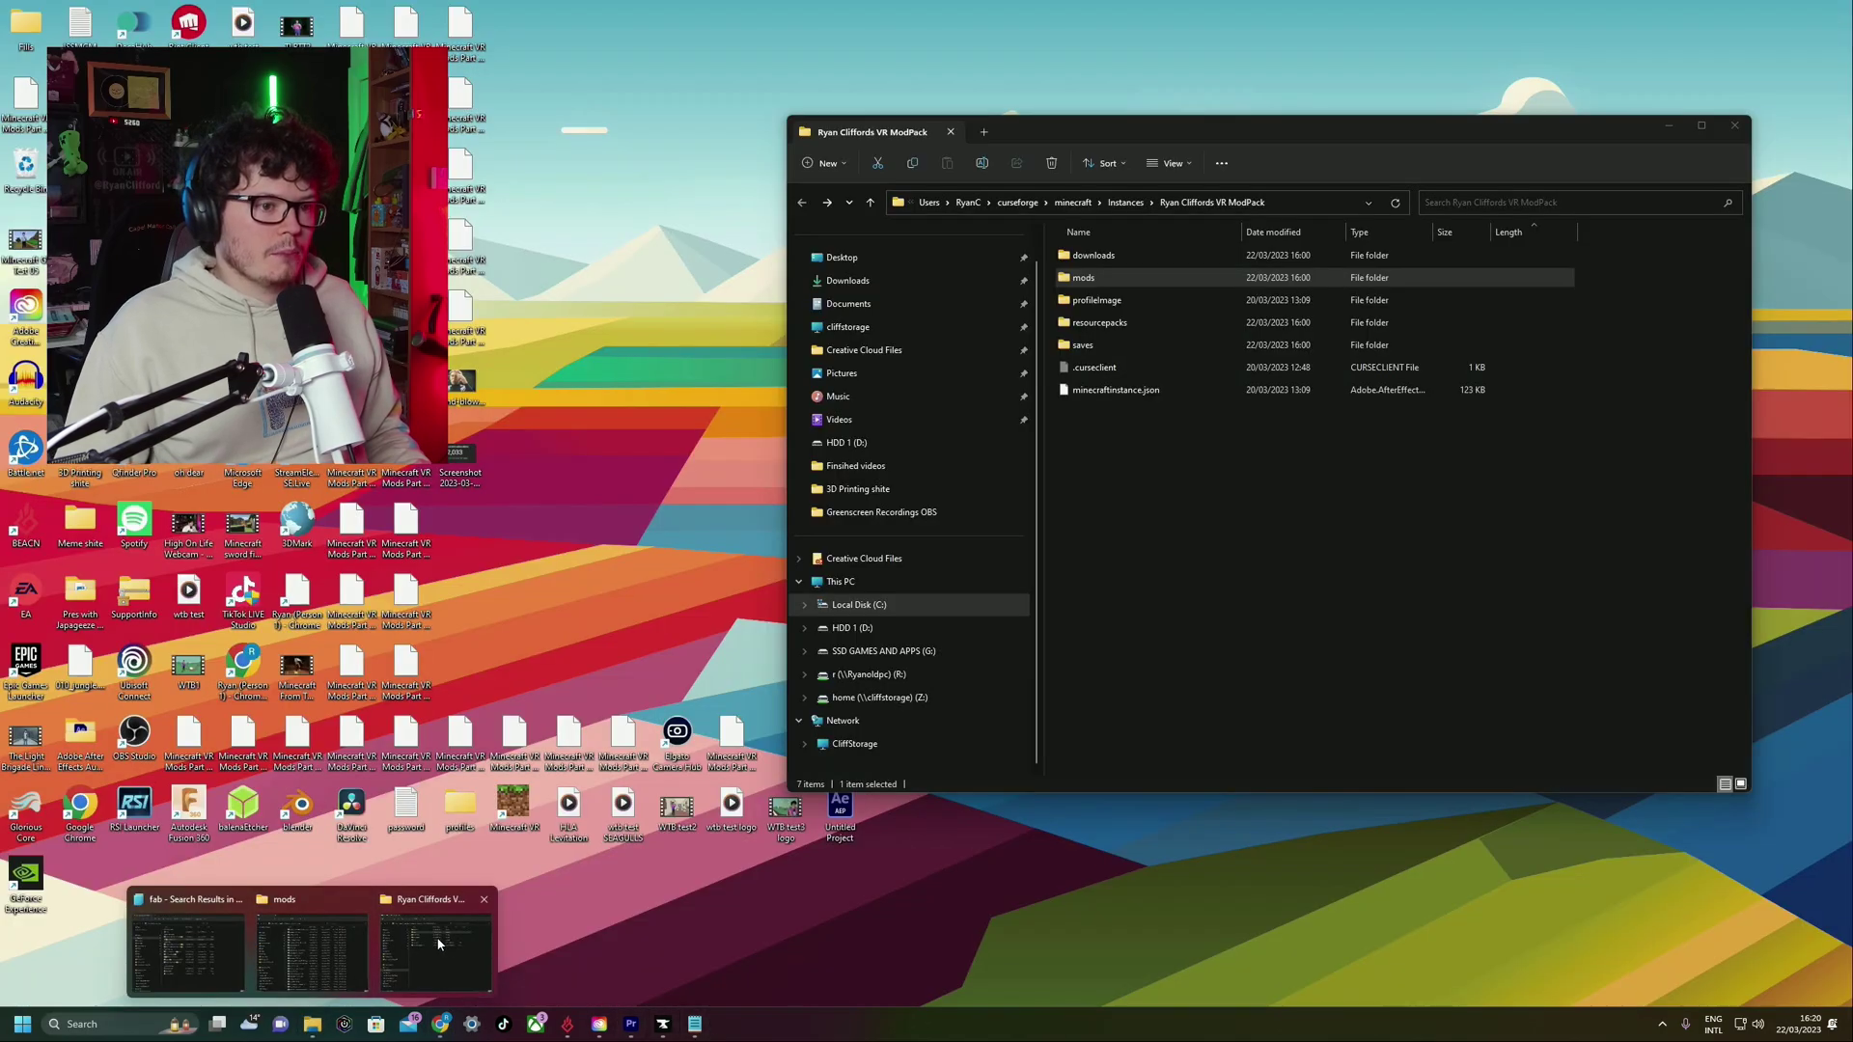
pyautogui.click(437, 944)
pyautogui.doubleClick(1109, 323)
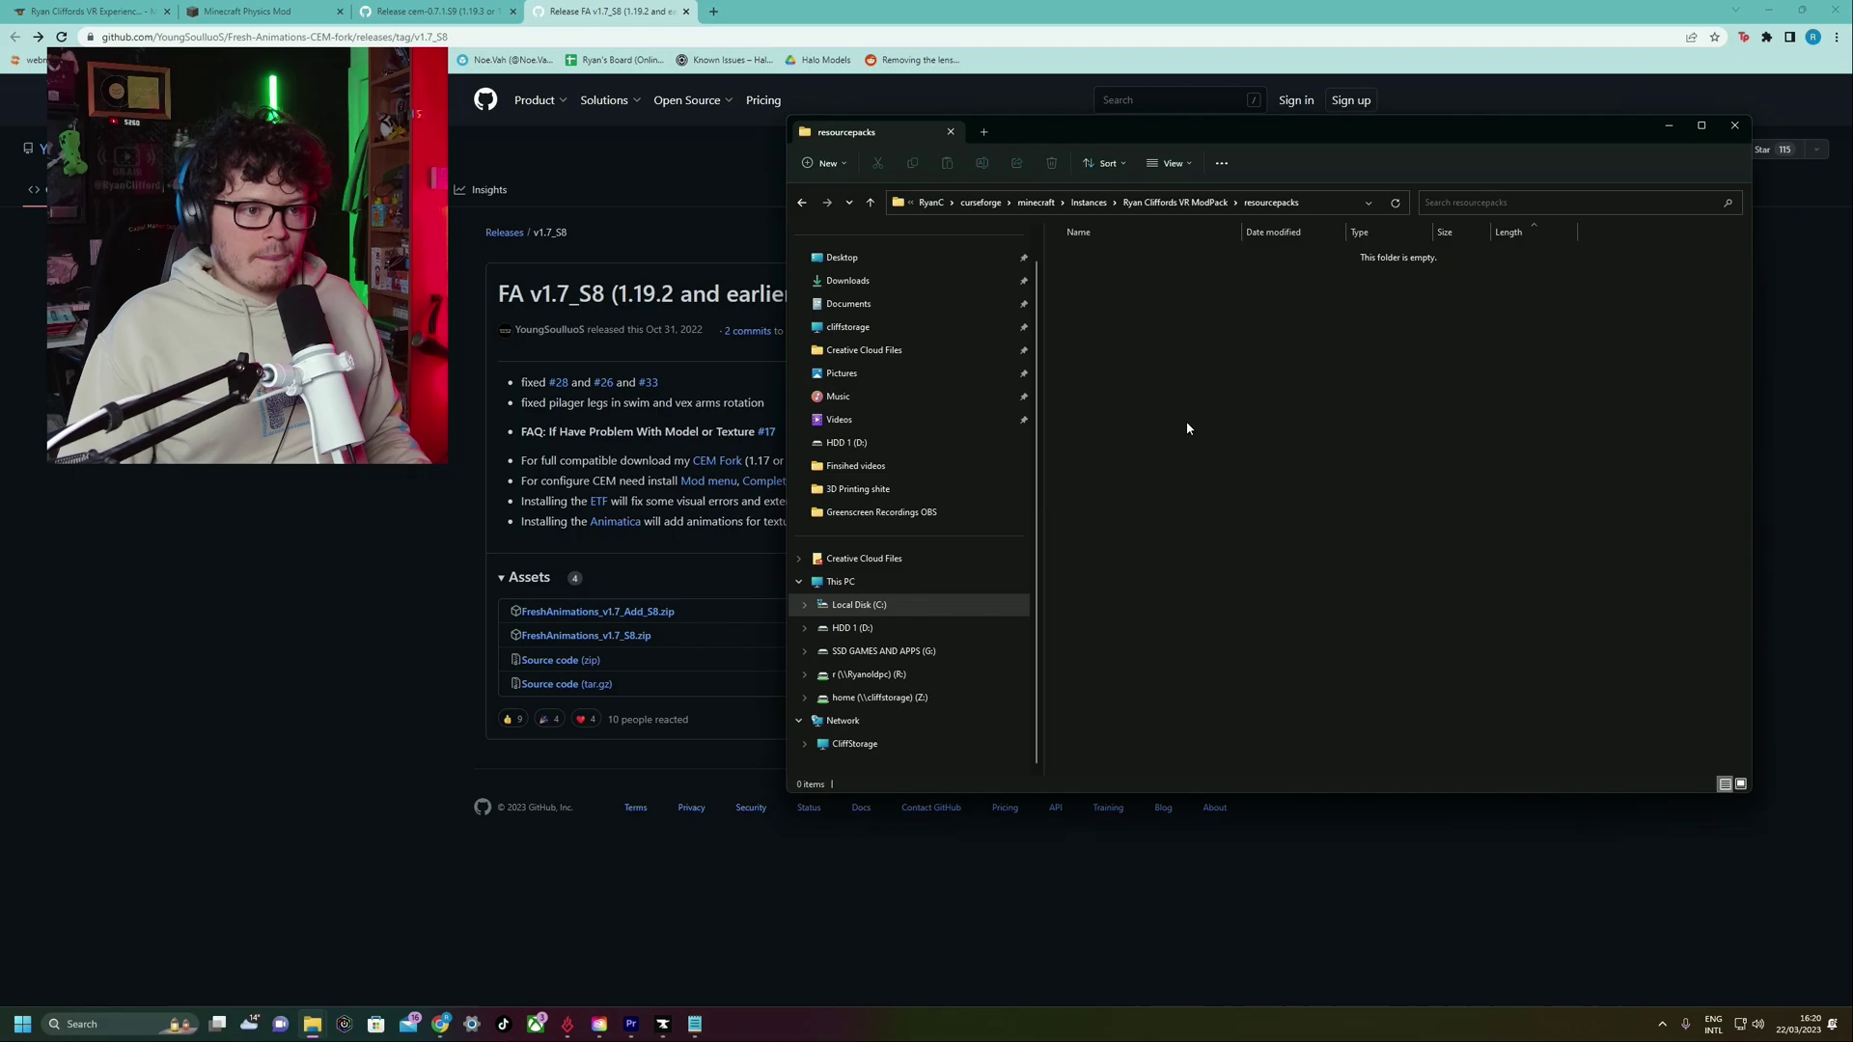
pyautogui.press('BackSpace')
# Check the mods folder inside .minecraft, and select the FreshAnimations_v1.7_Add_S8 folder in its resourcepacks folder
pyautogui.moveTo(312, 1023)
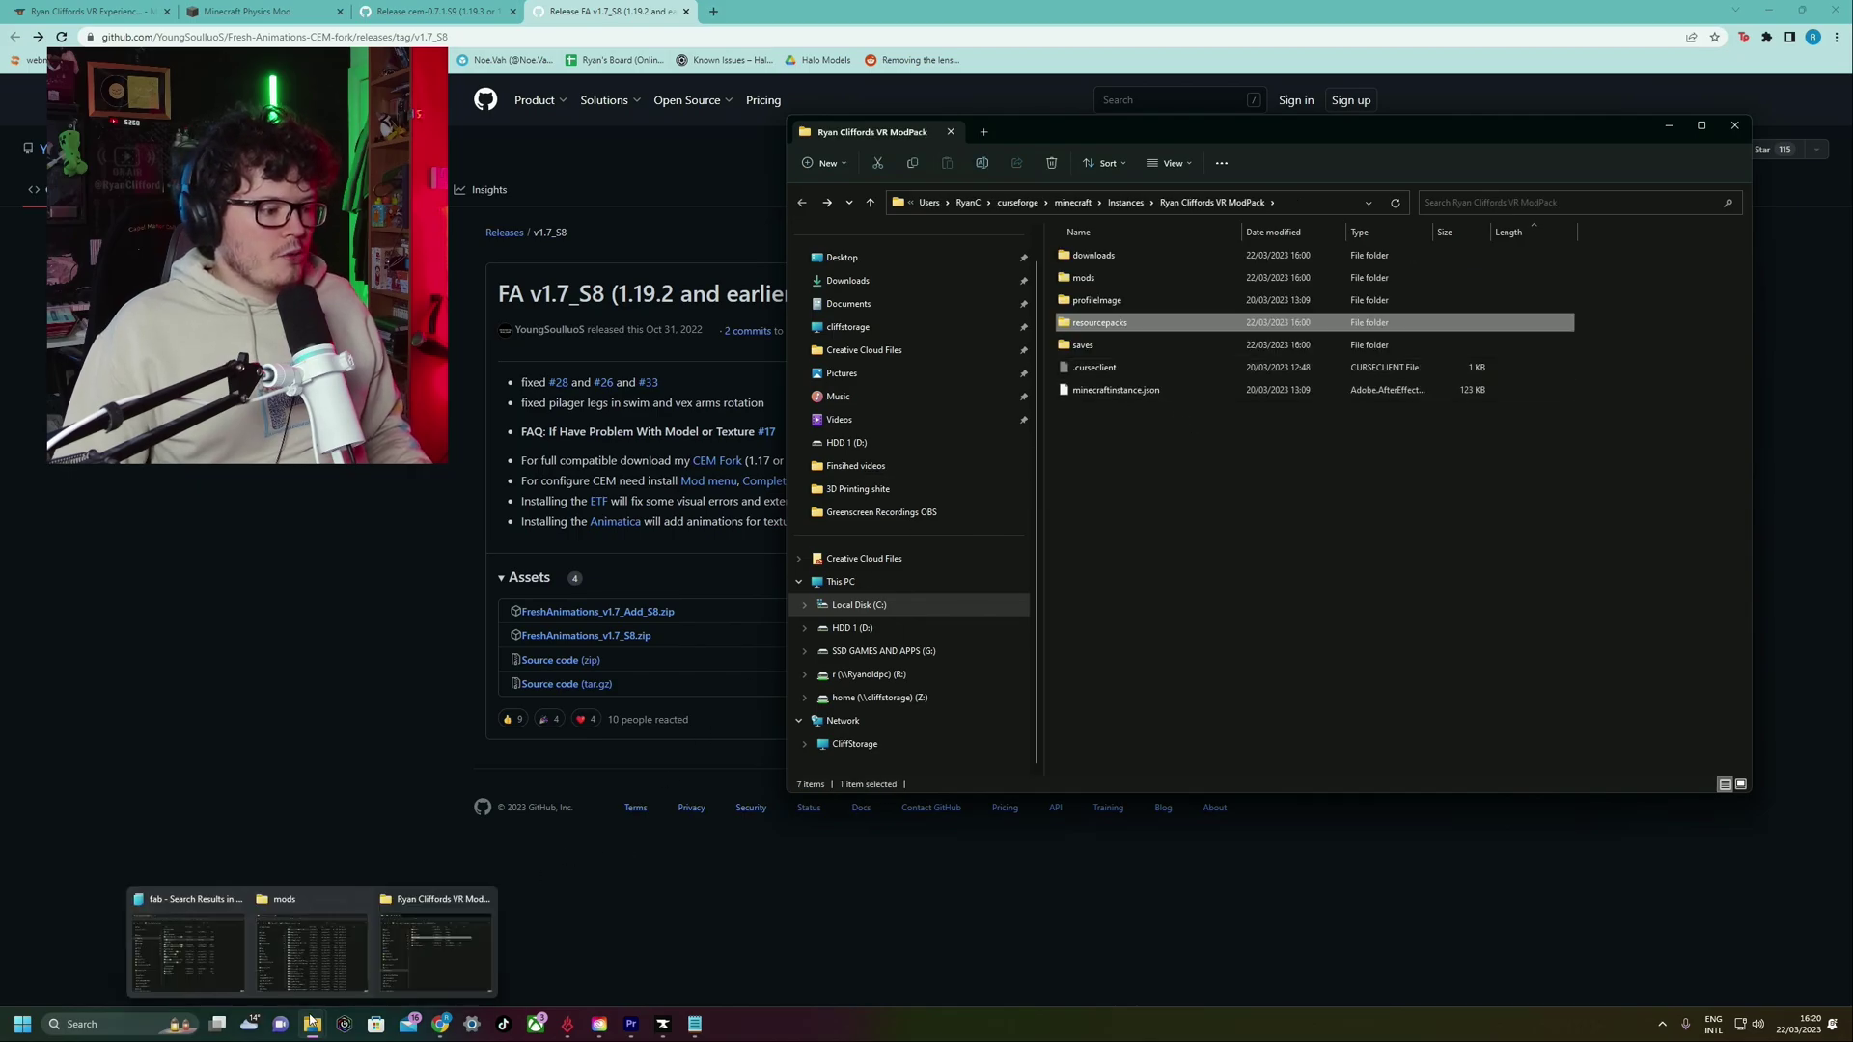
pyautogui.click(308, 944)
pyautogui.click(1105, 202)
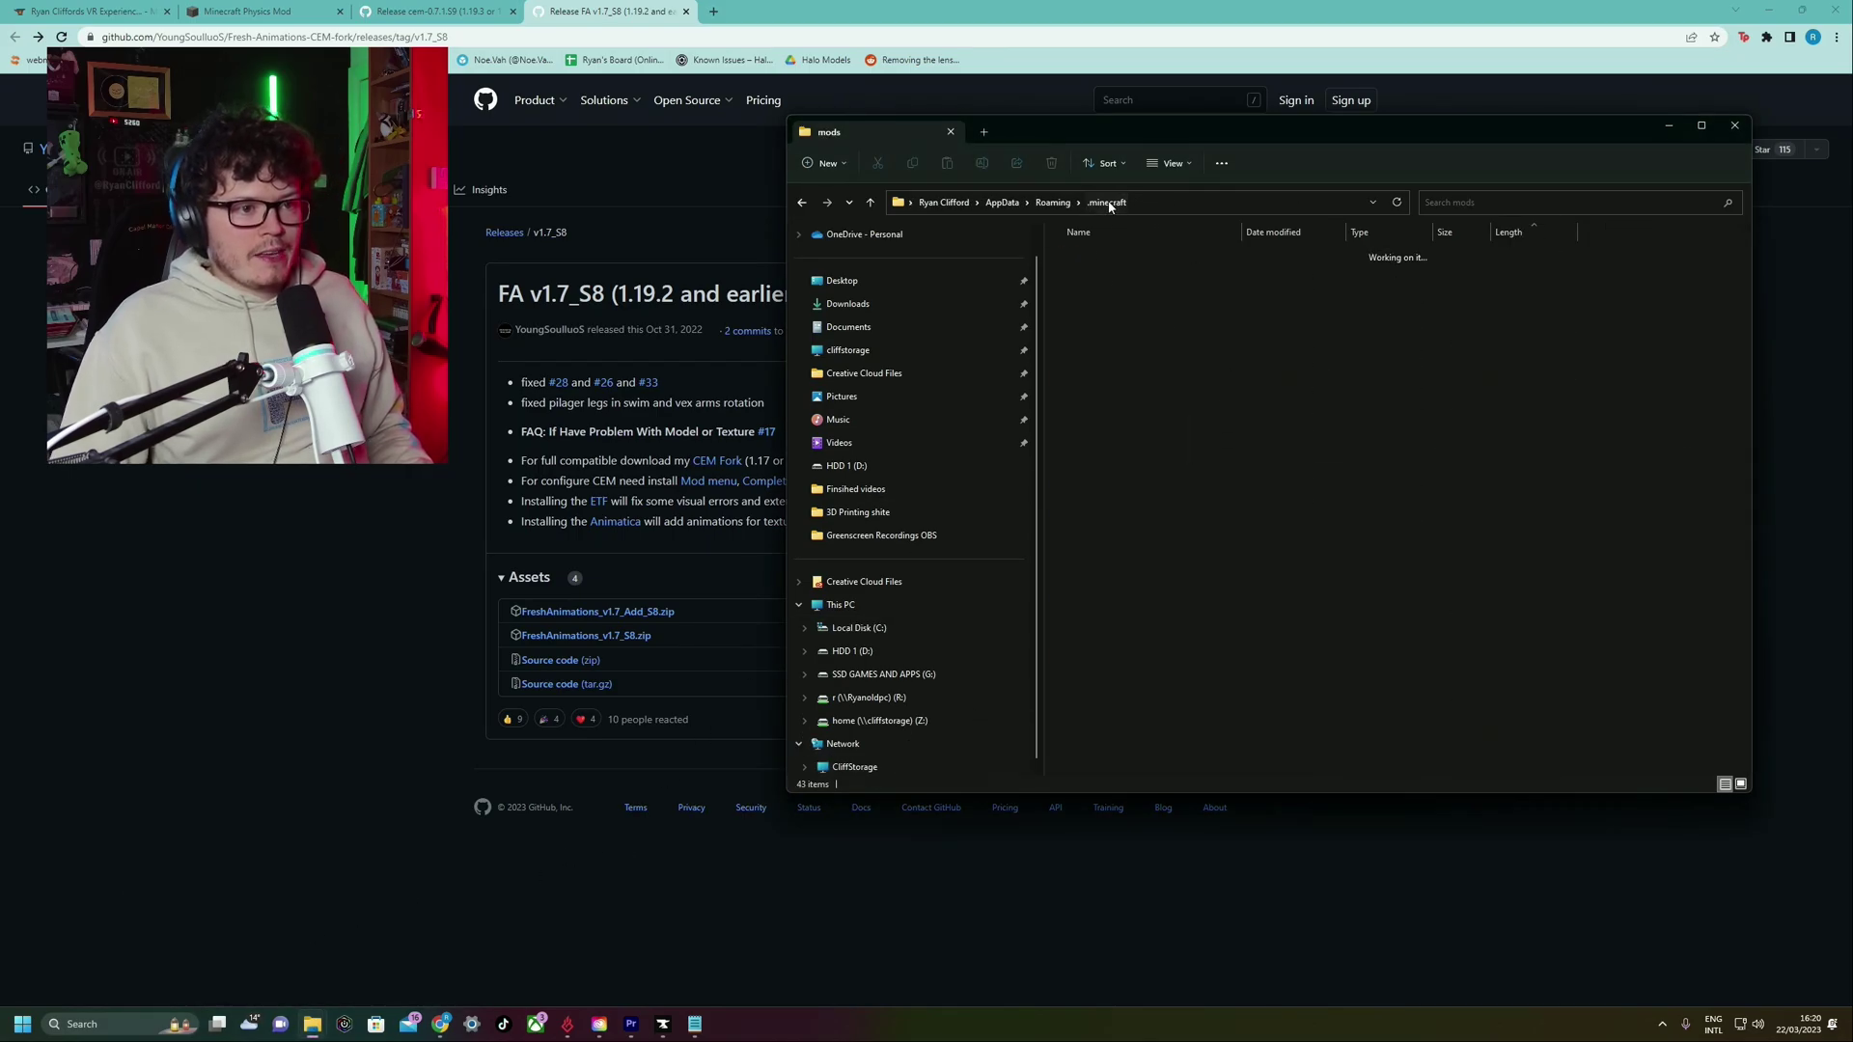
pyautogui.doubleClick(1081, 525)
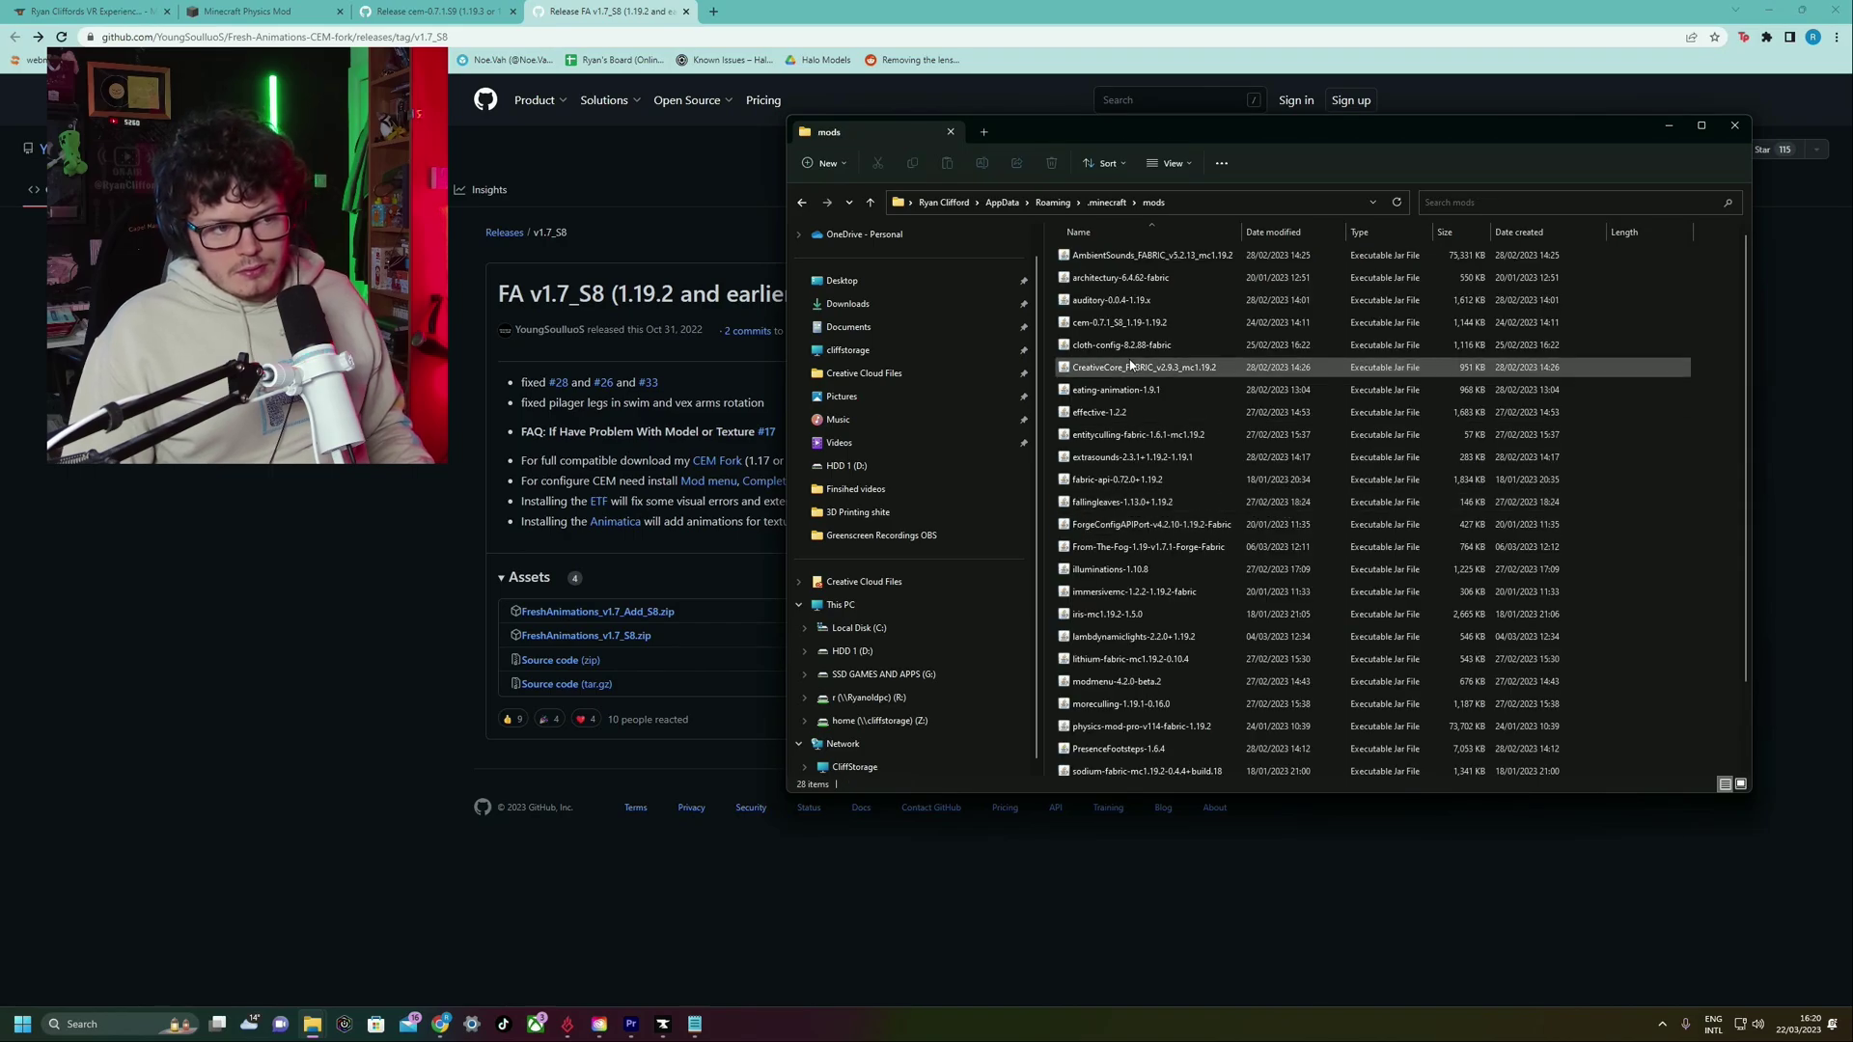
pyautogui.press('BackSpace')
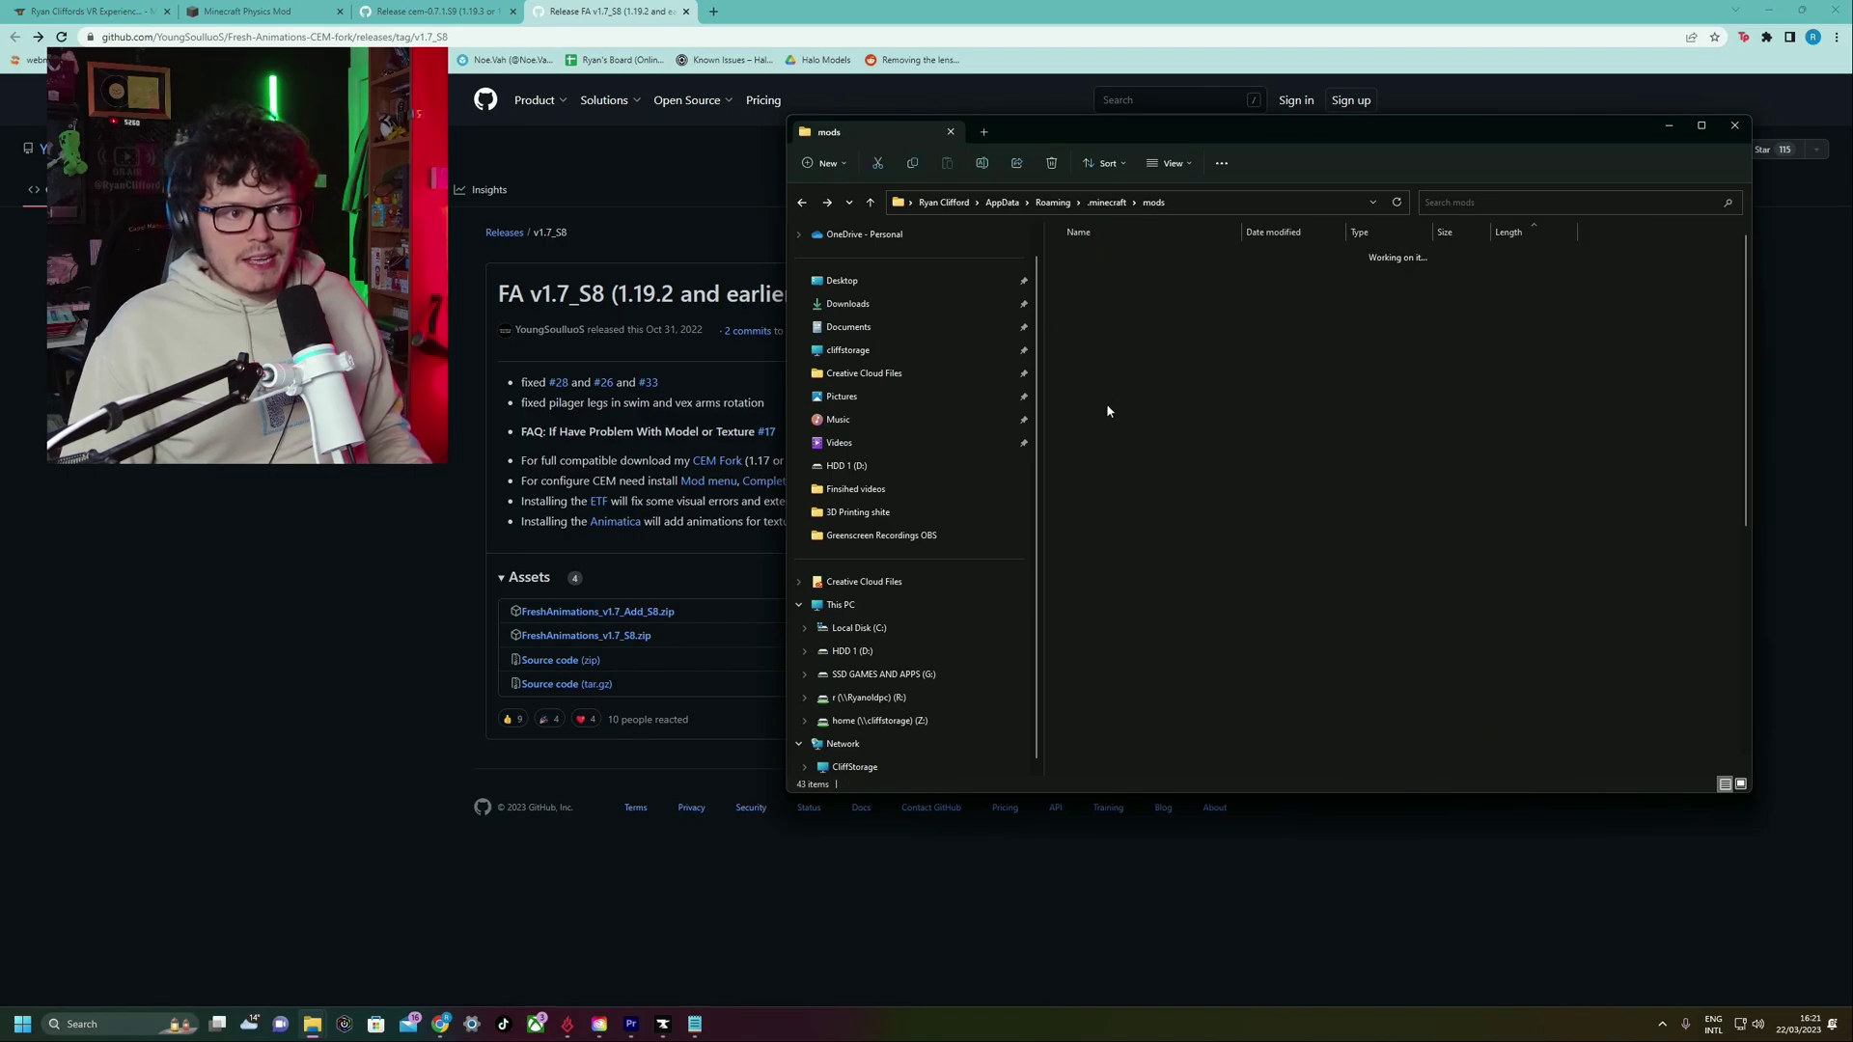
pyautogui.doubleClick(1097, 569)
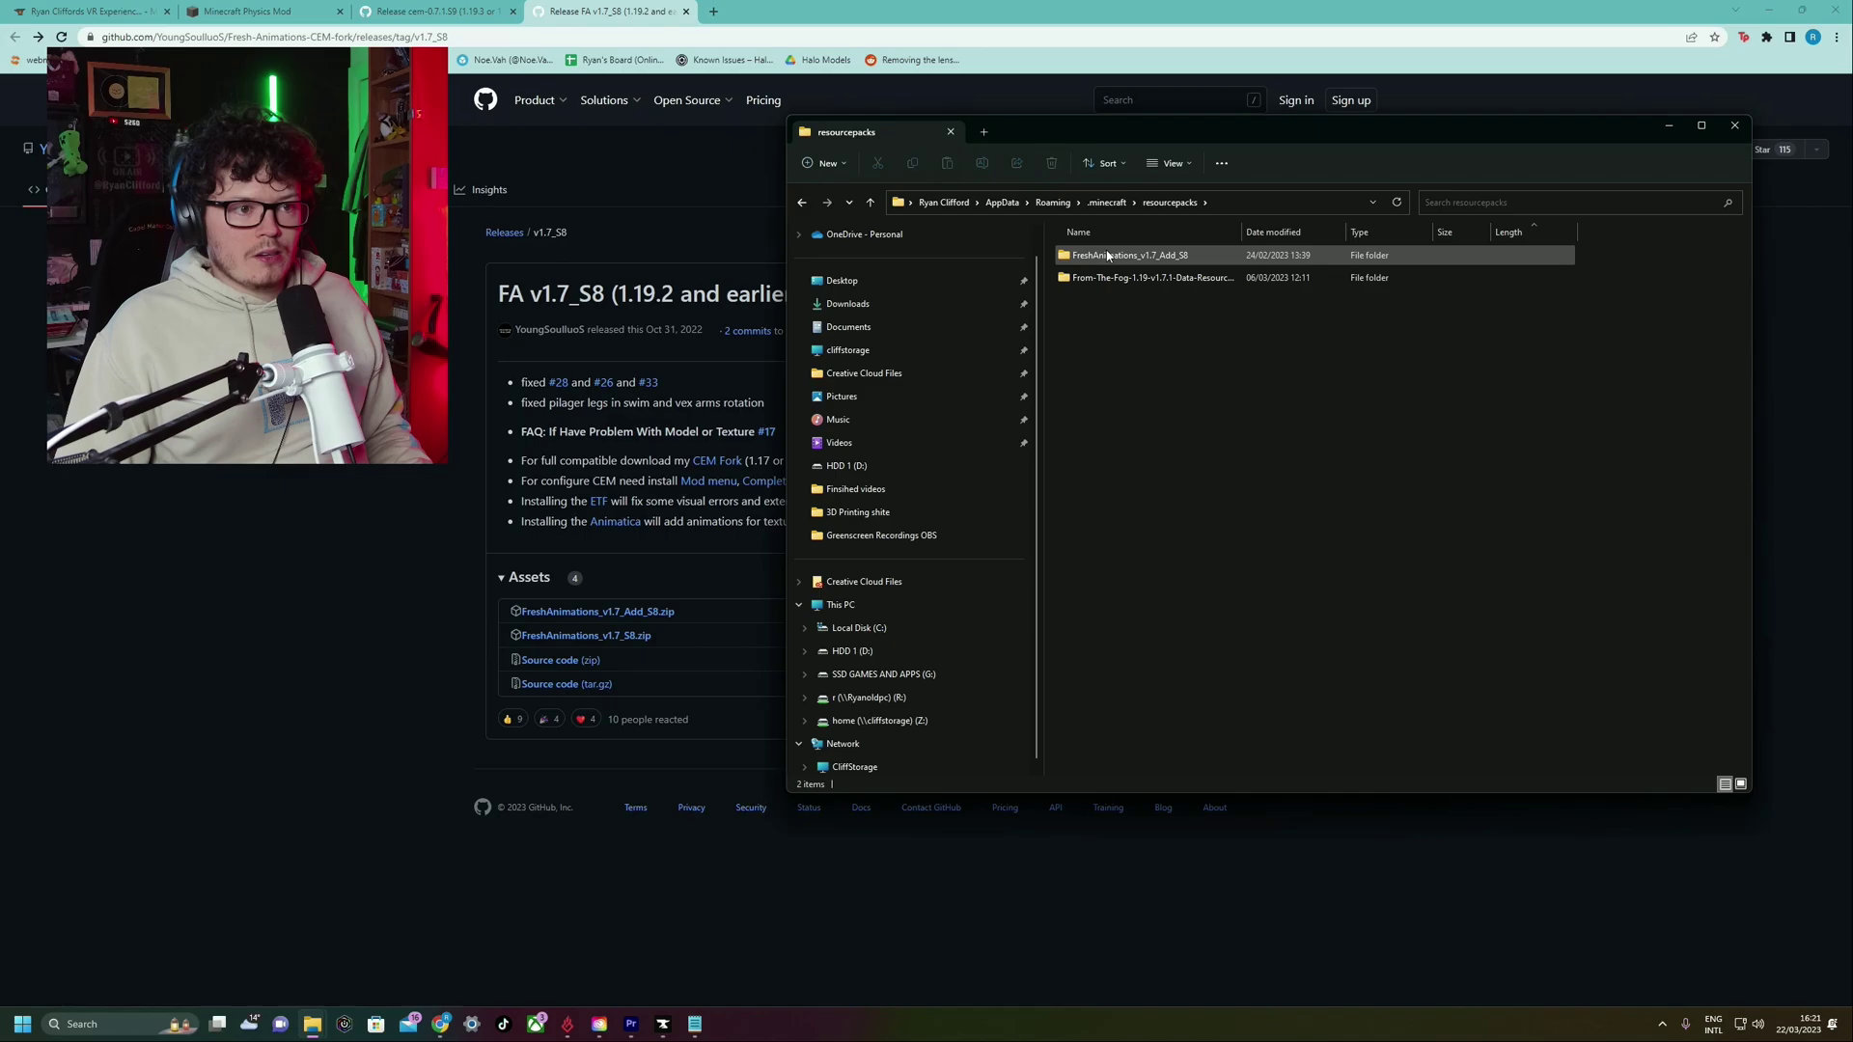
pyautogui.click(1168, 259)
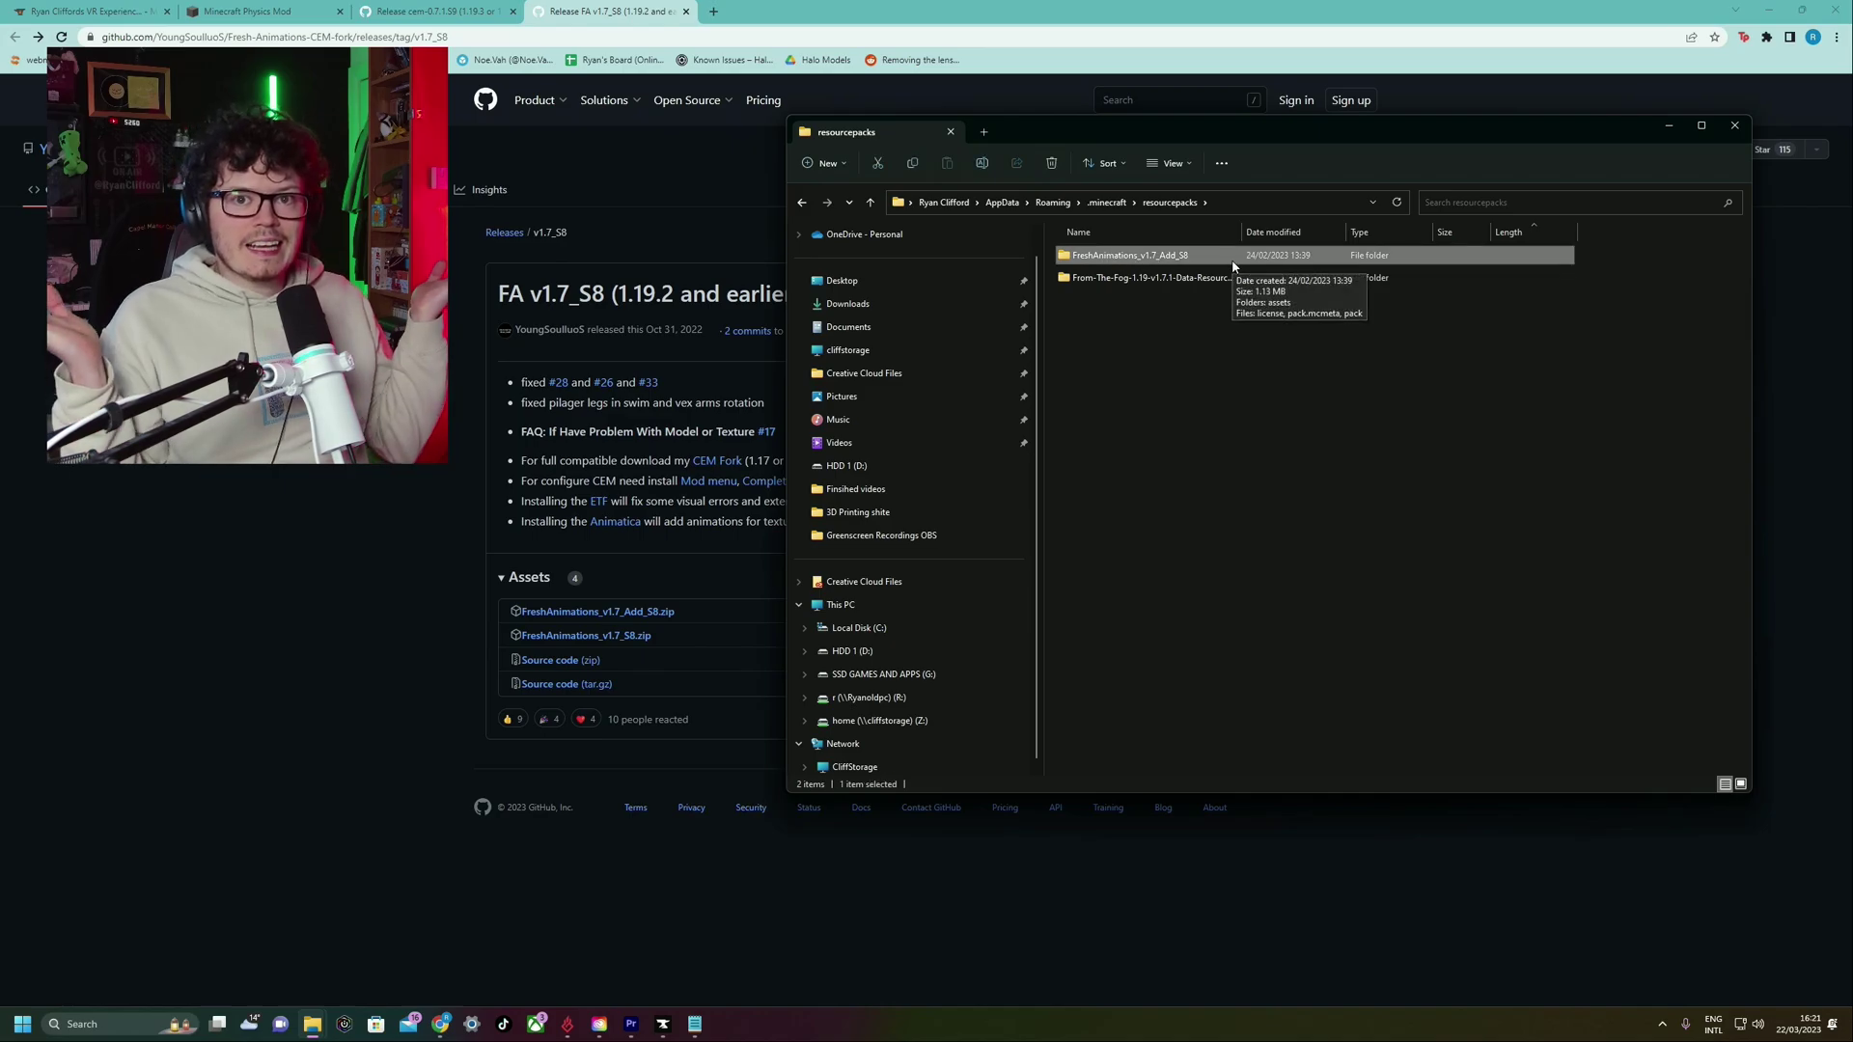
pyautogui.click(1262, 403)
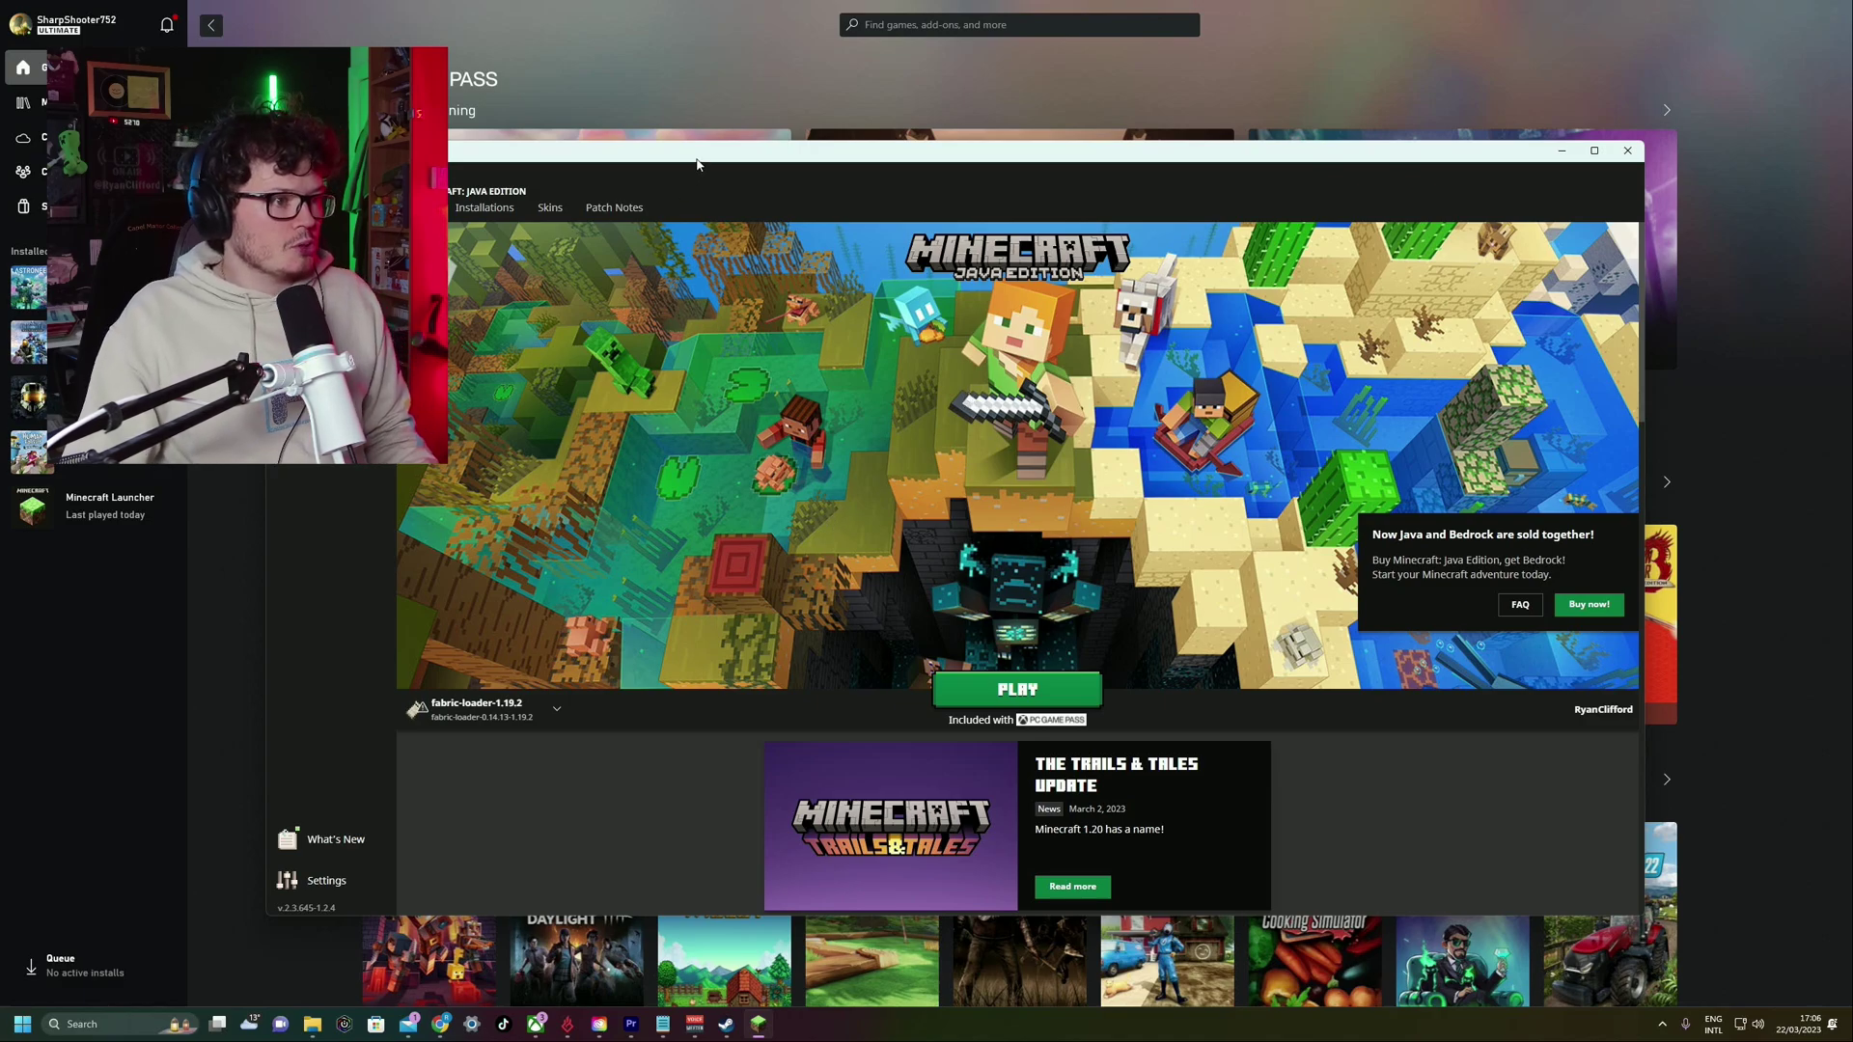
# In the Minecraft Launcher, edit the fabric-loader-1.19.2 installation, expand its extra options and save it with -Xmx8G in the JVM arguments
pyautogui.moveTo(697, 164); pyautogui.dragTo(768, 112)
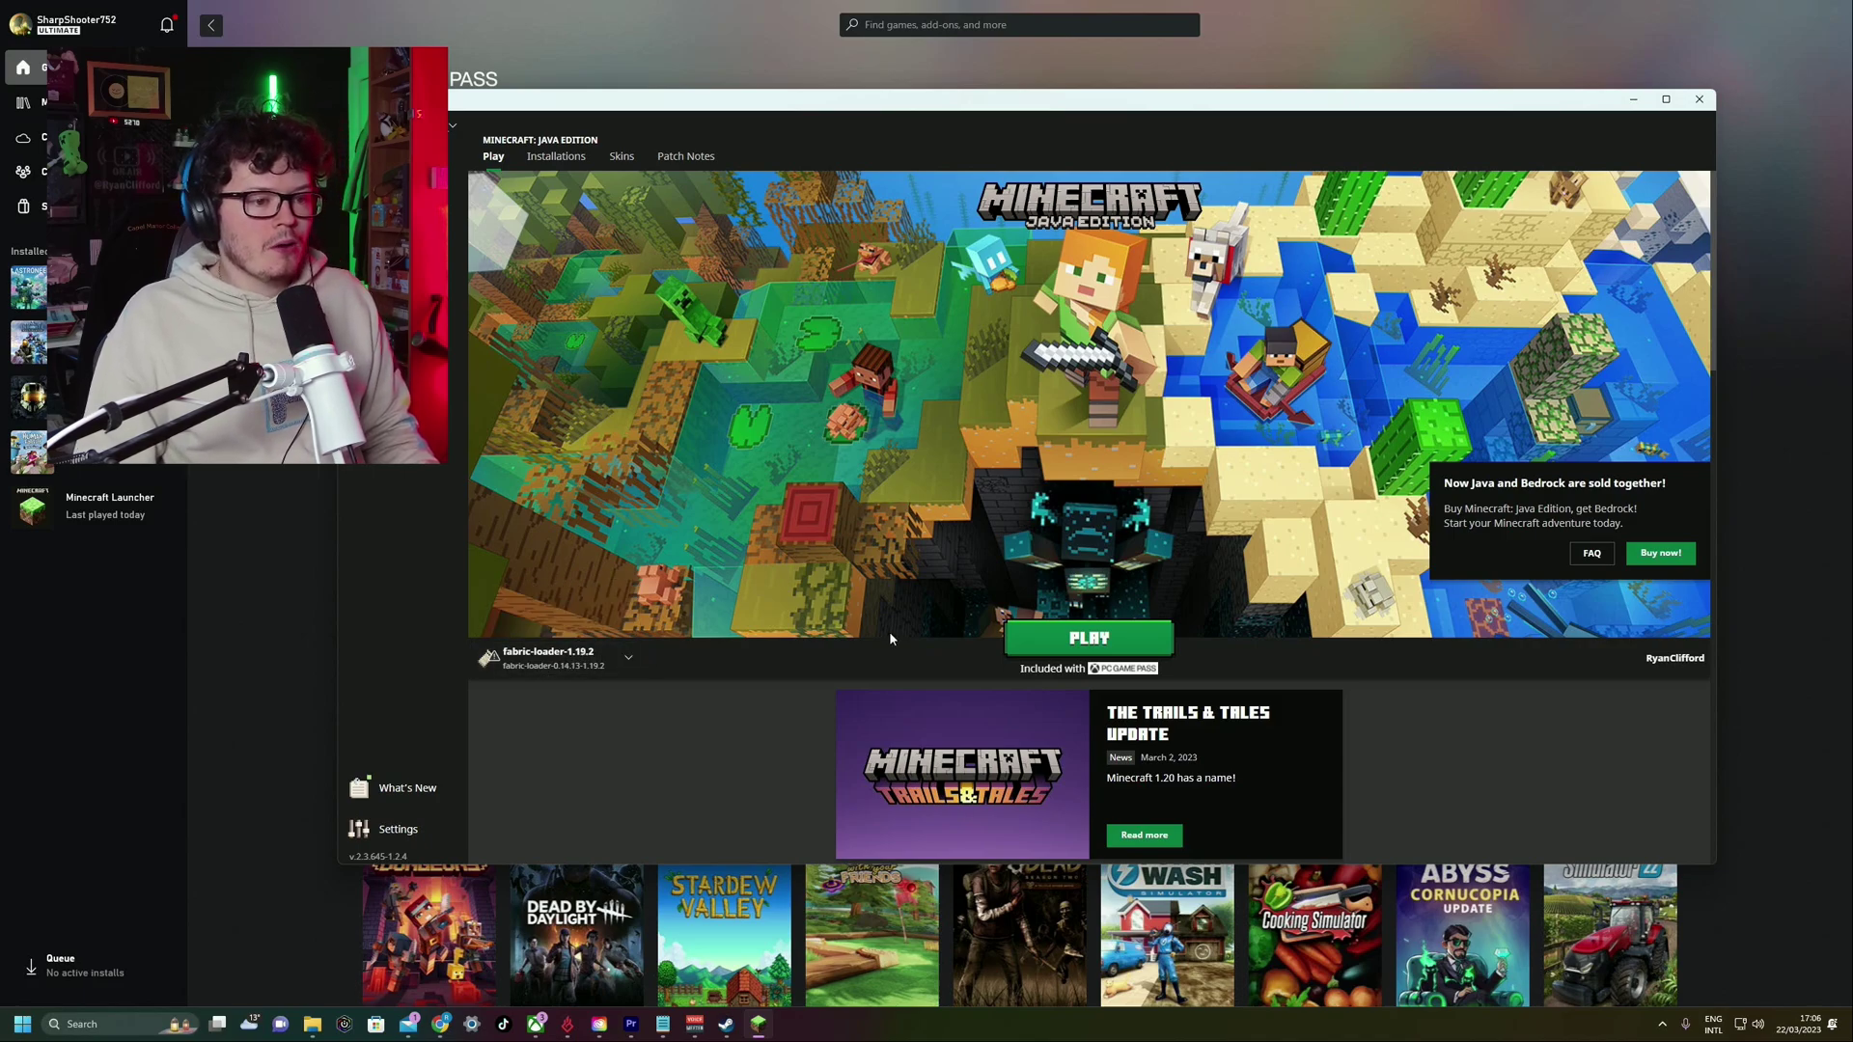
pyautogui.click(556, 156)
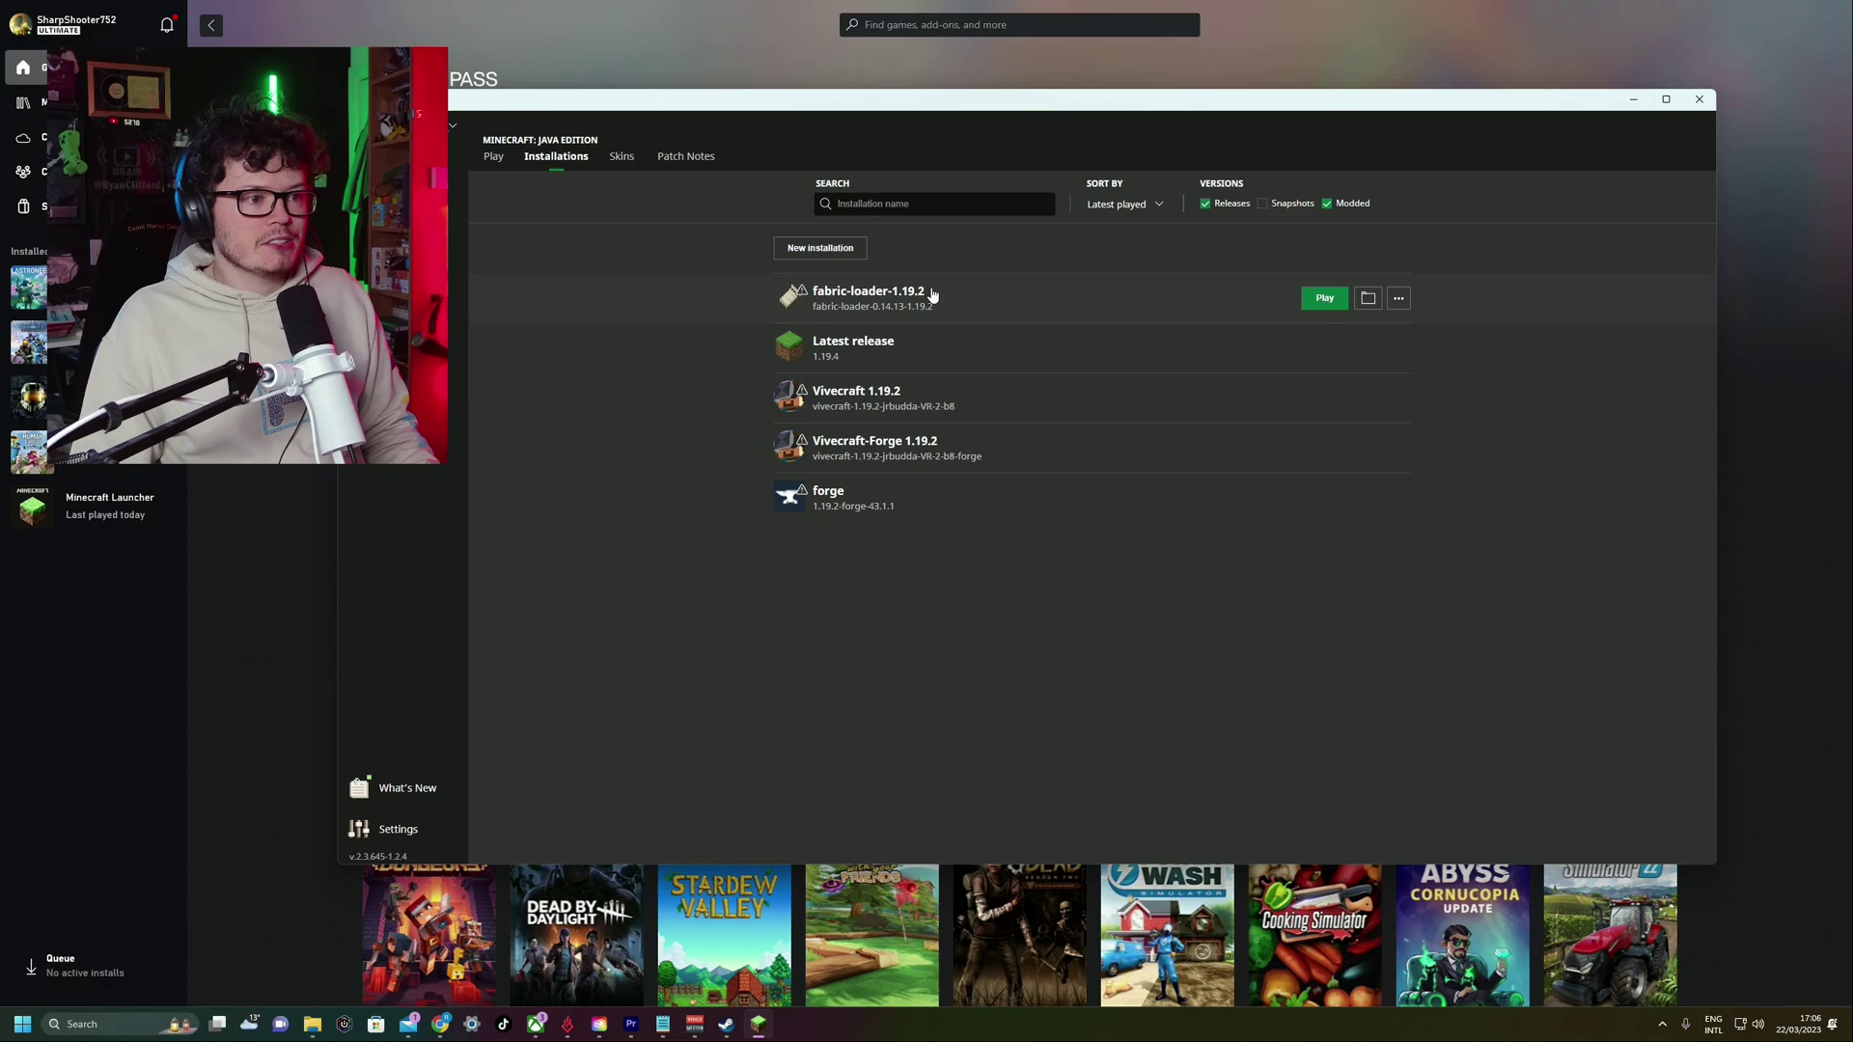
pyautogui.click(1398, 297)
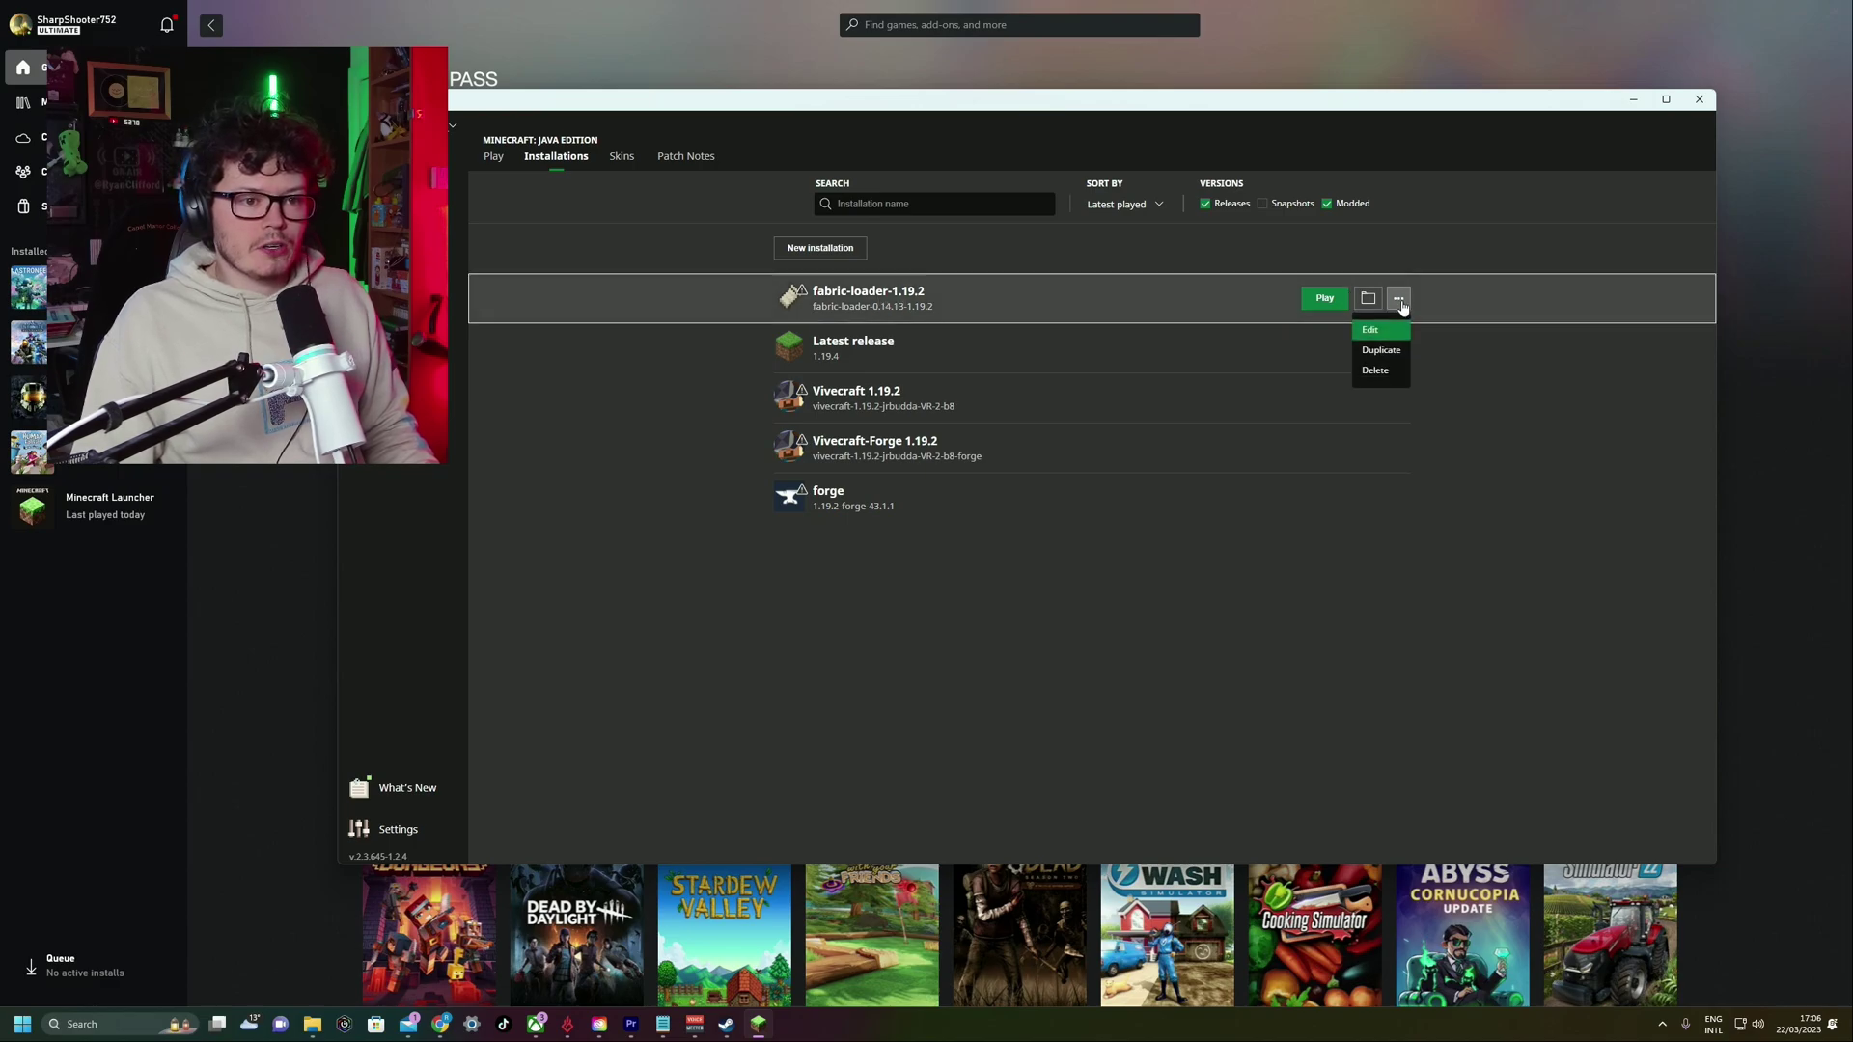
pyautogui.click(1386, 332)
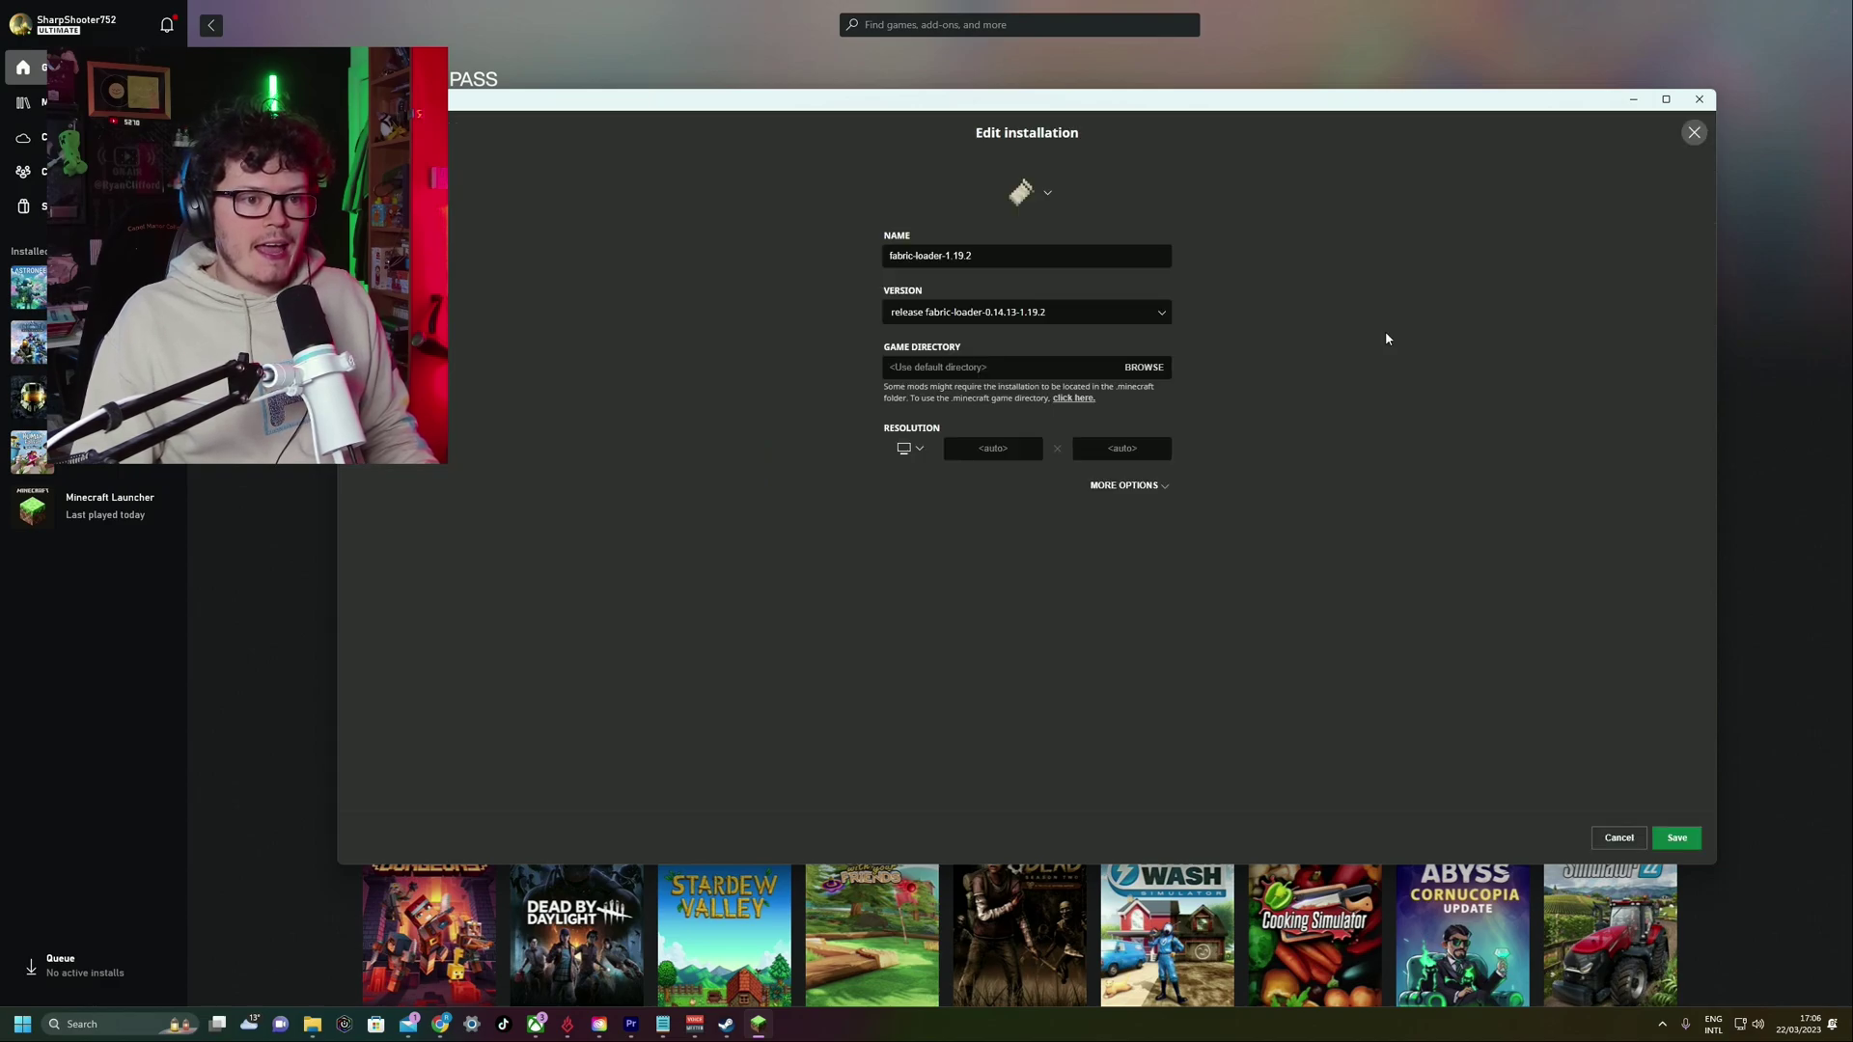
pyautogui.click(1143, 487)
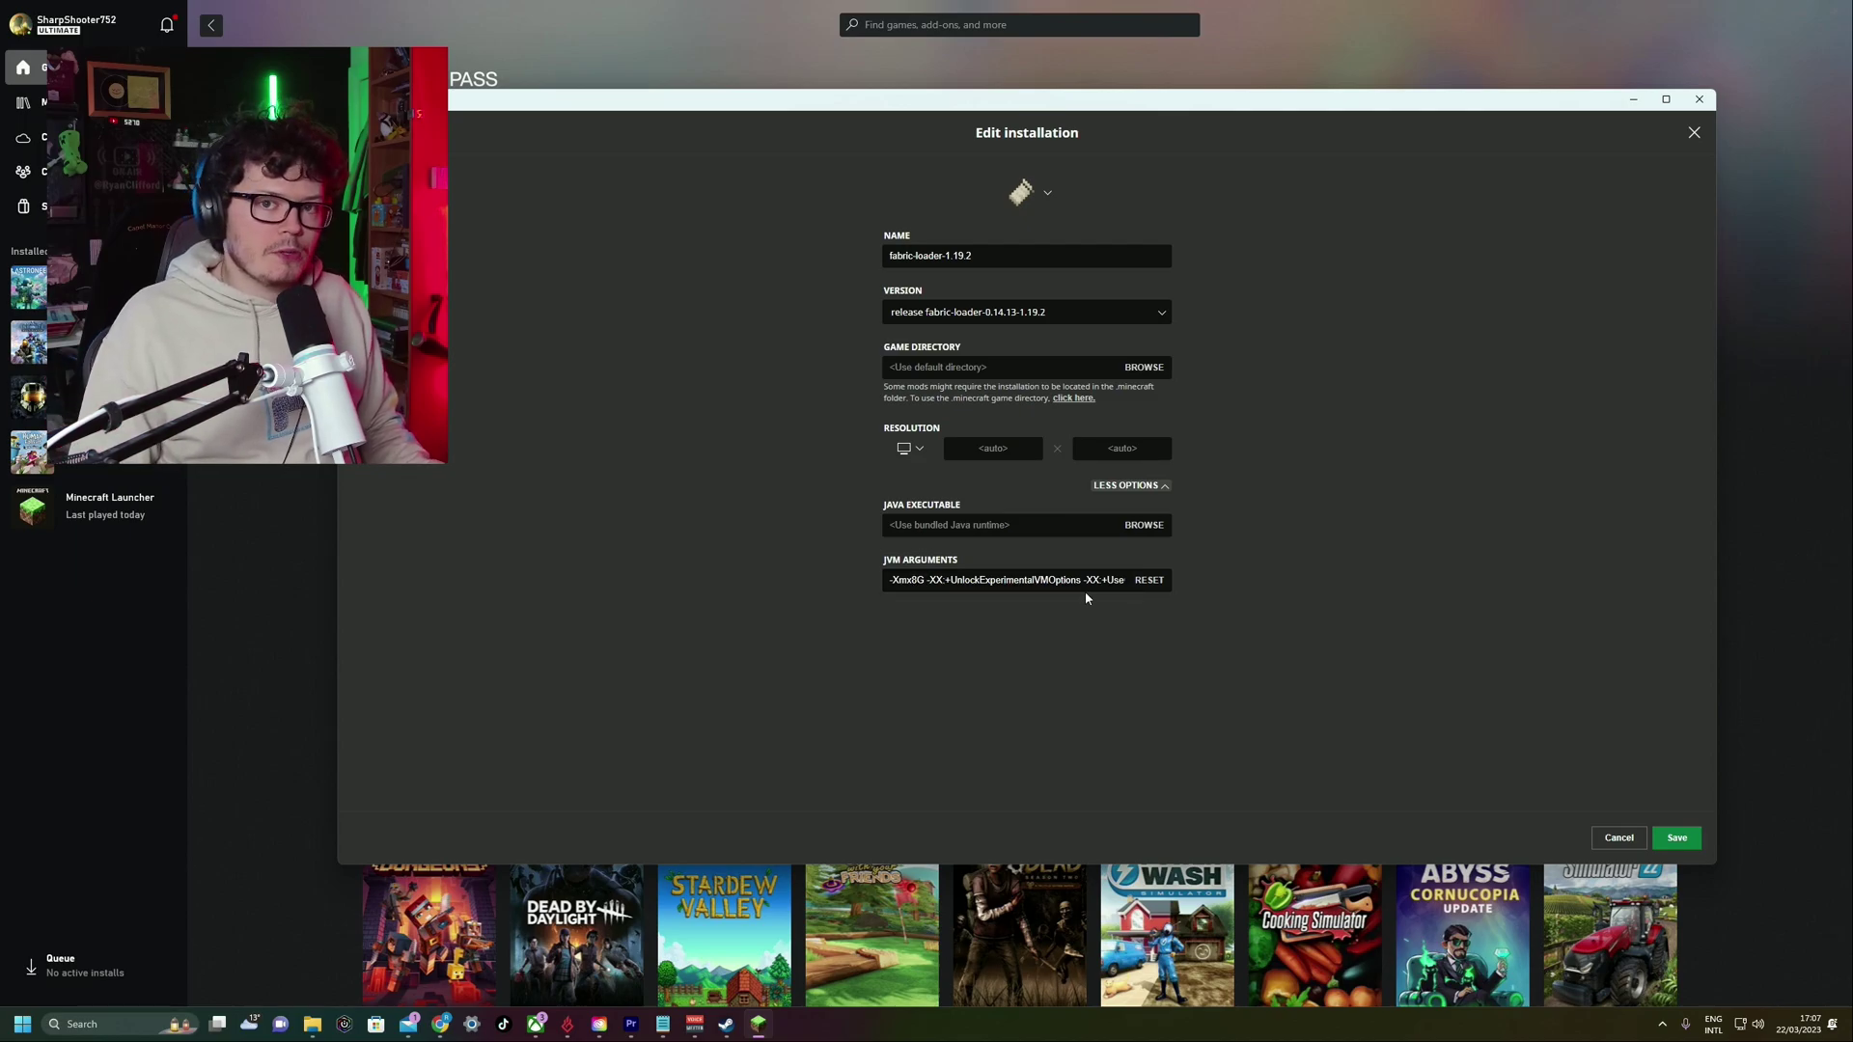
pyautogui.click(1675, 838)
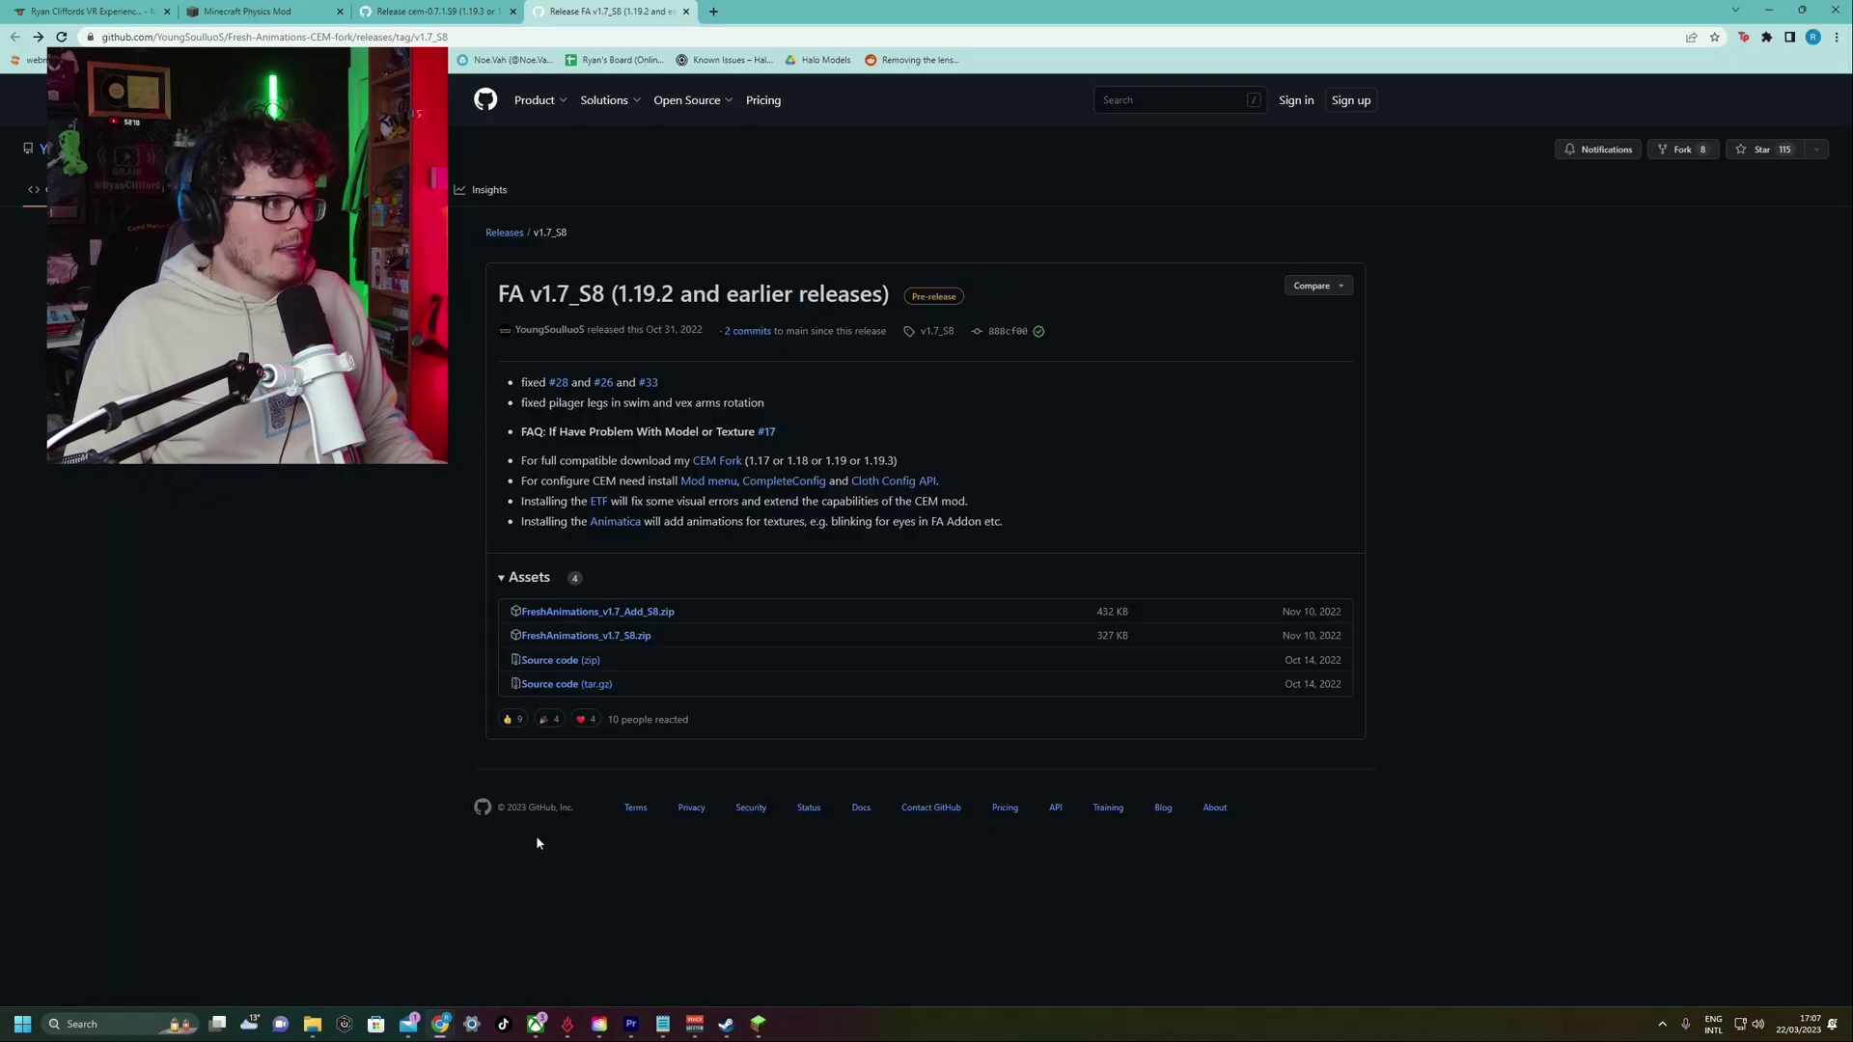
# Switch to the Physics Mod website at minecraftphysicsmod.com in the browser
pyautogui.click(229, 19)
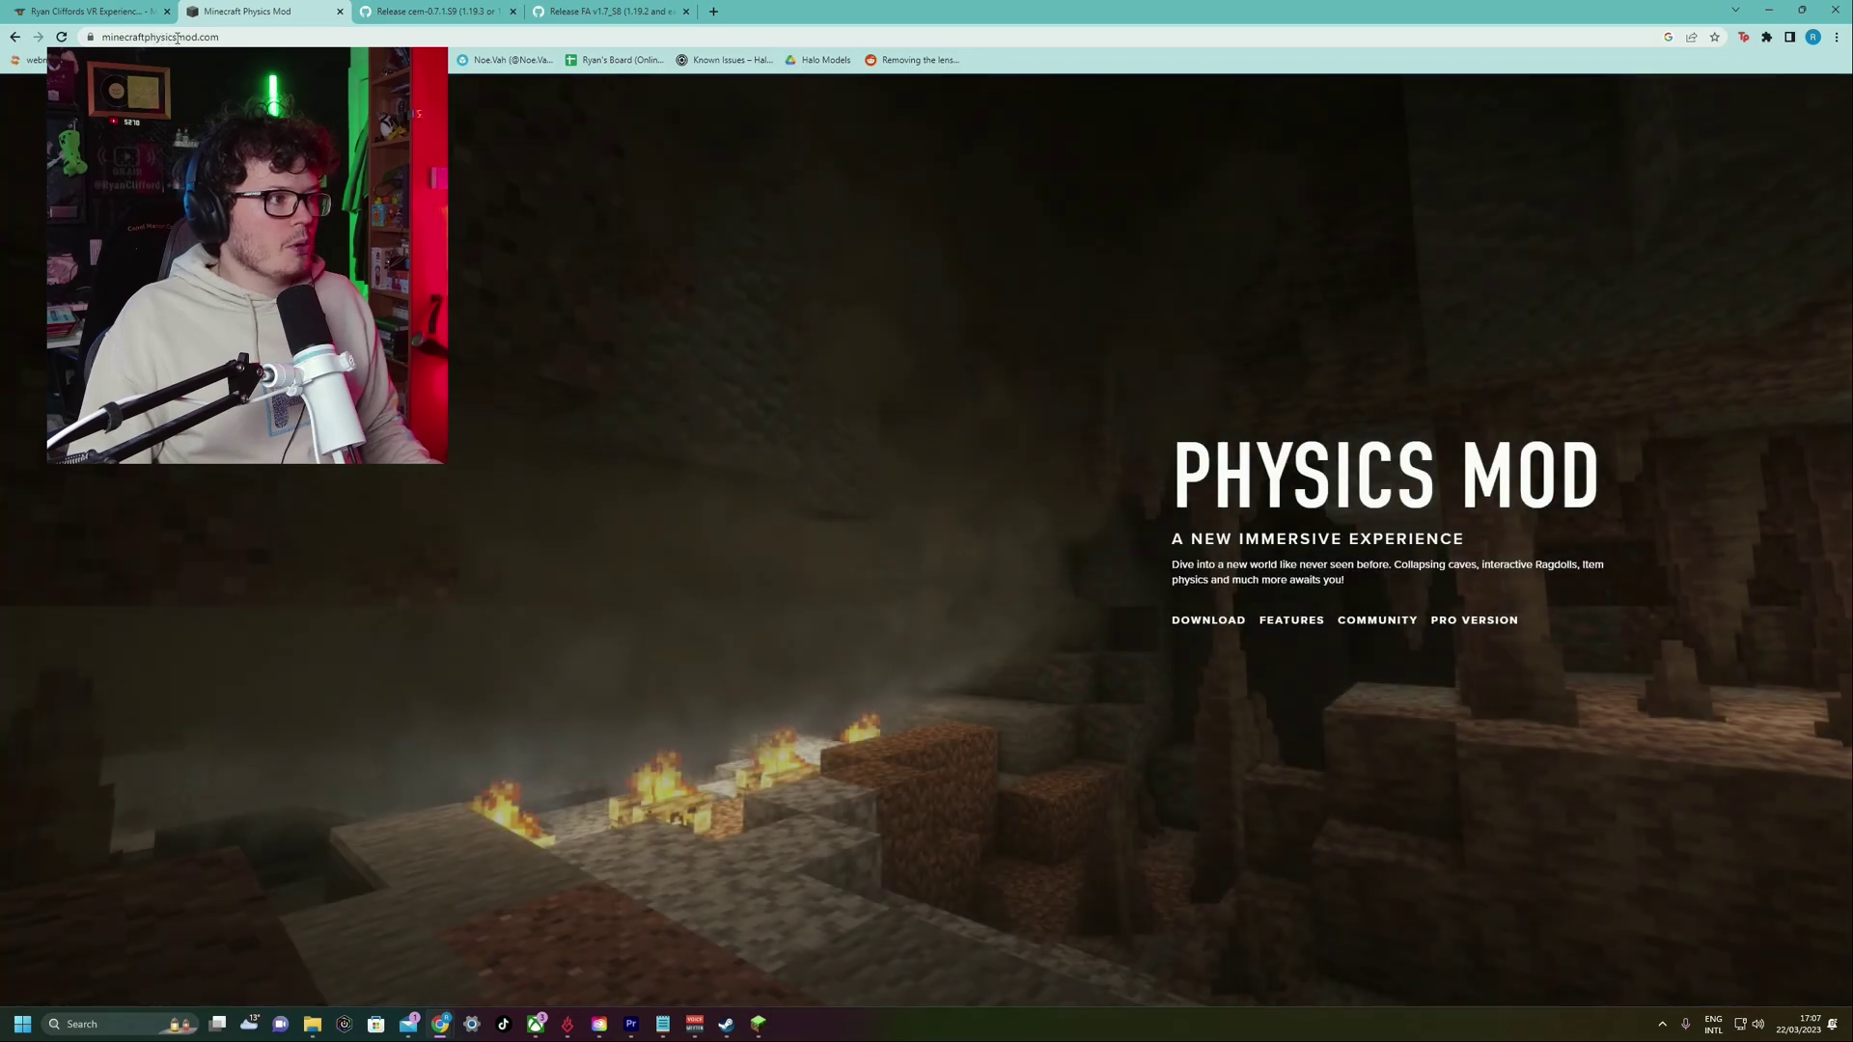